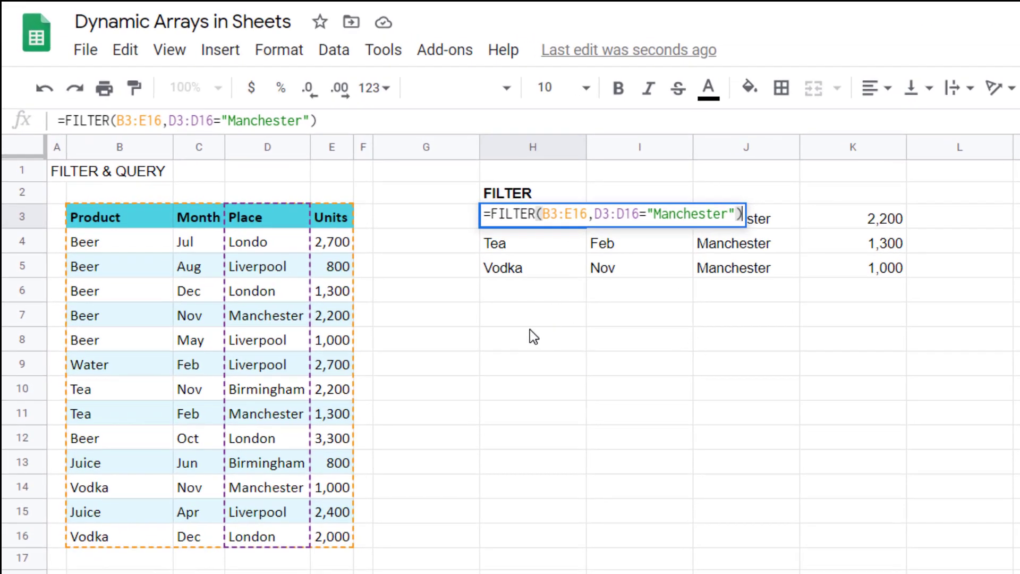
Commit the FILTER formula and change row 6's place from London to Manchester.
left_click(516, 240)
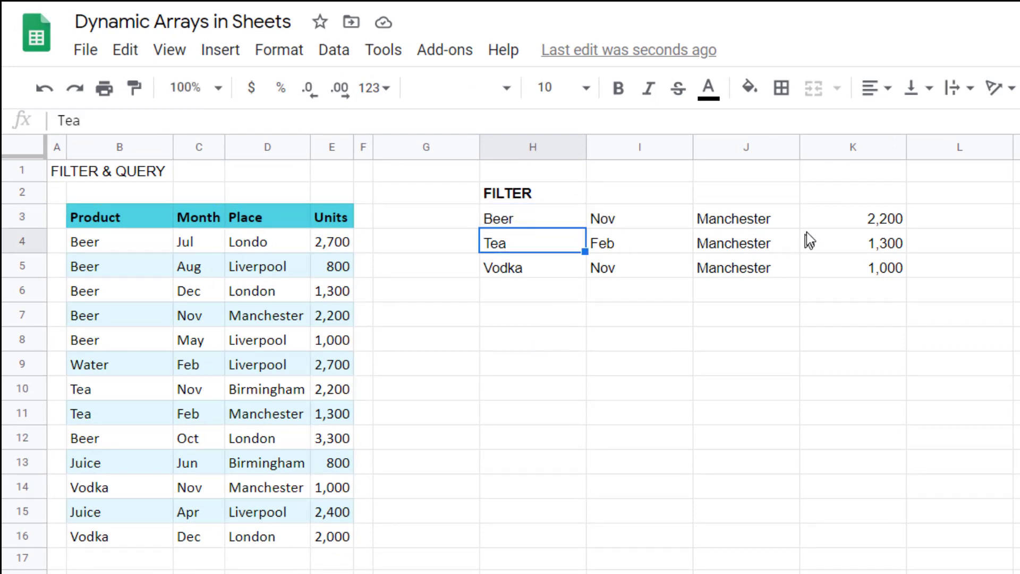
left_click(261, 294)
type("Manchester")
key("Return")
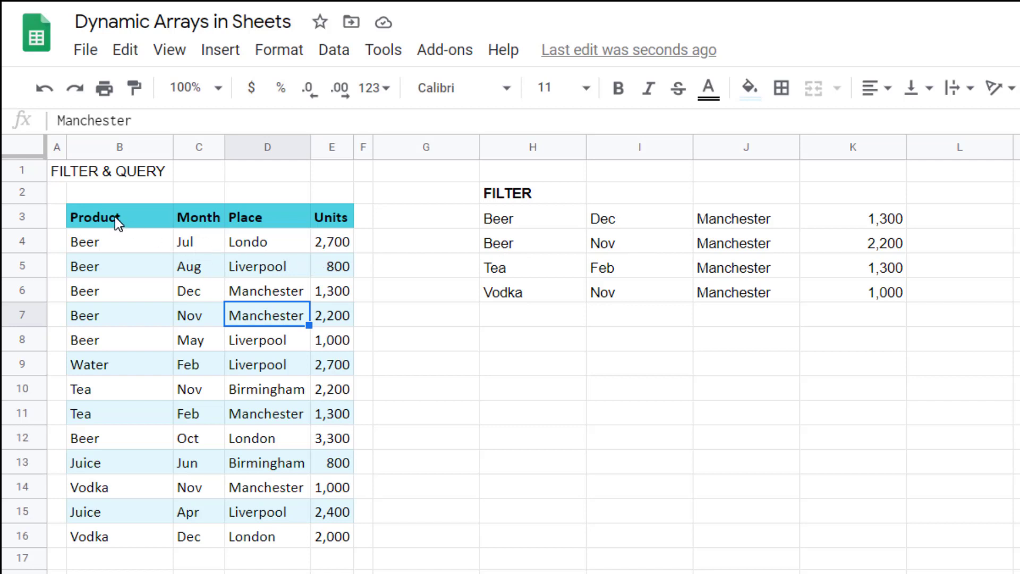
Start a QUERY formula in H8 below the FILTER results.
left_click(521, 347)
type("=qu")
key("Tab")
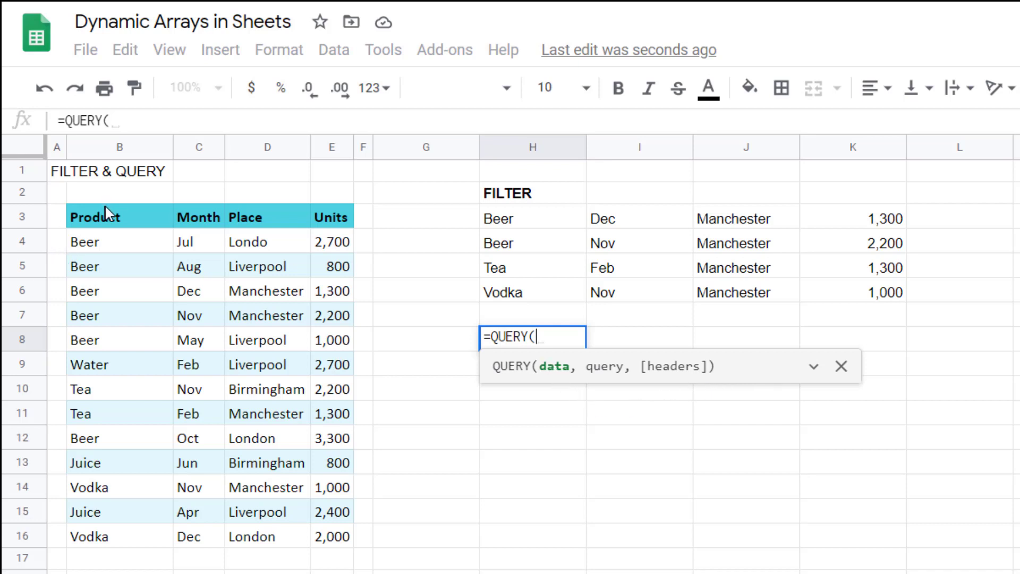
Complete H8 as =QUERY(B3:E16,"select D, B, E") to list Place, Product and Units.
left_click_drag(106, 212, 335, 538)
type(", ")
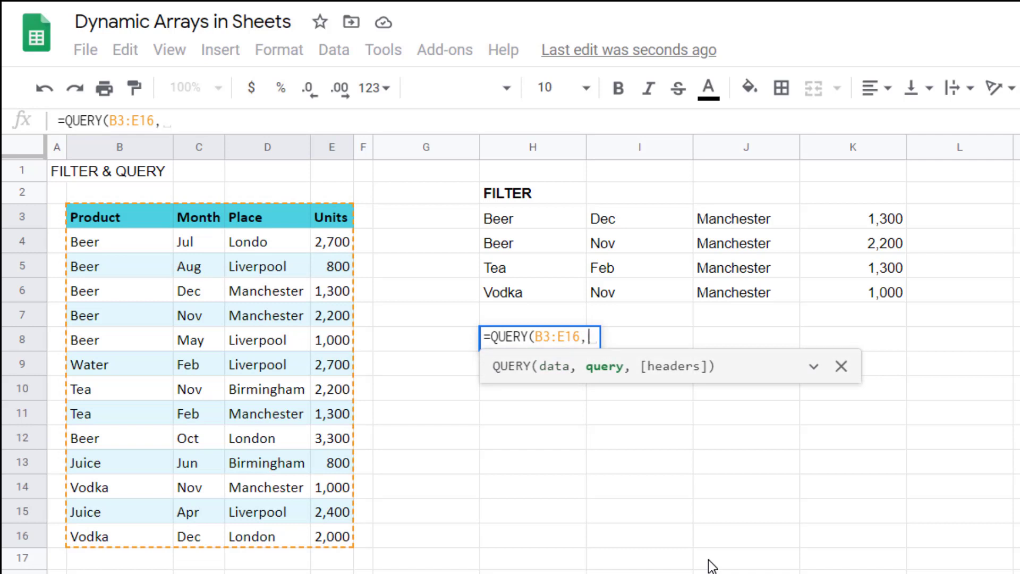
type("\"")
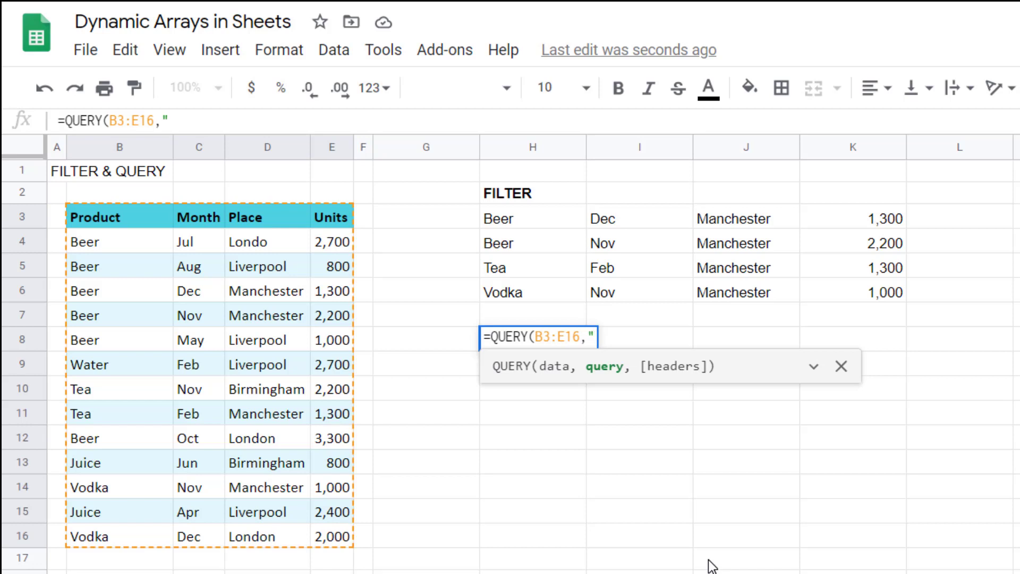
left_click(817, 369)
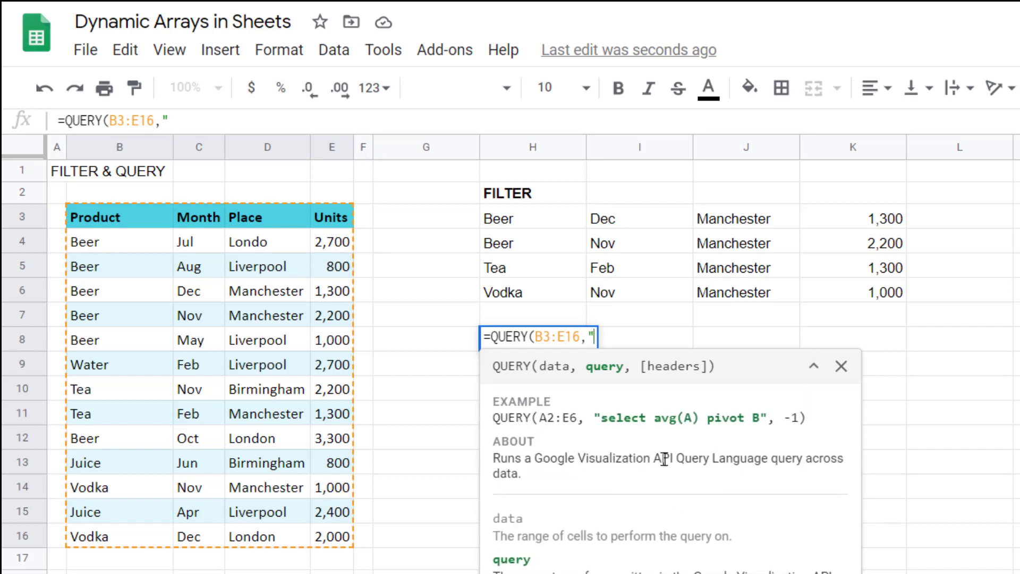
left_click(814, 366)
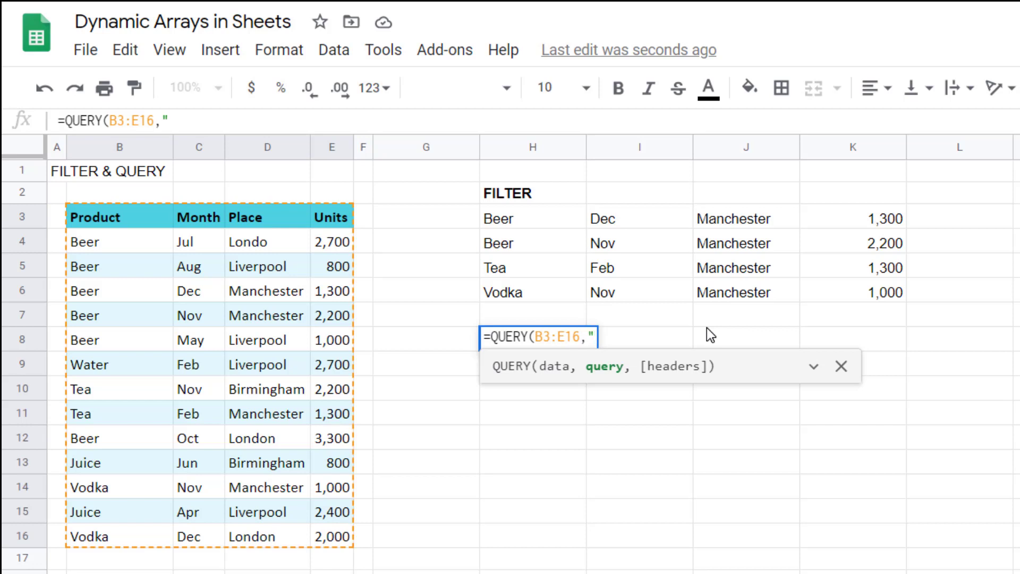
type("sel")
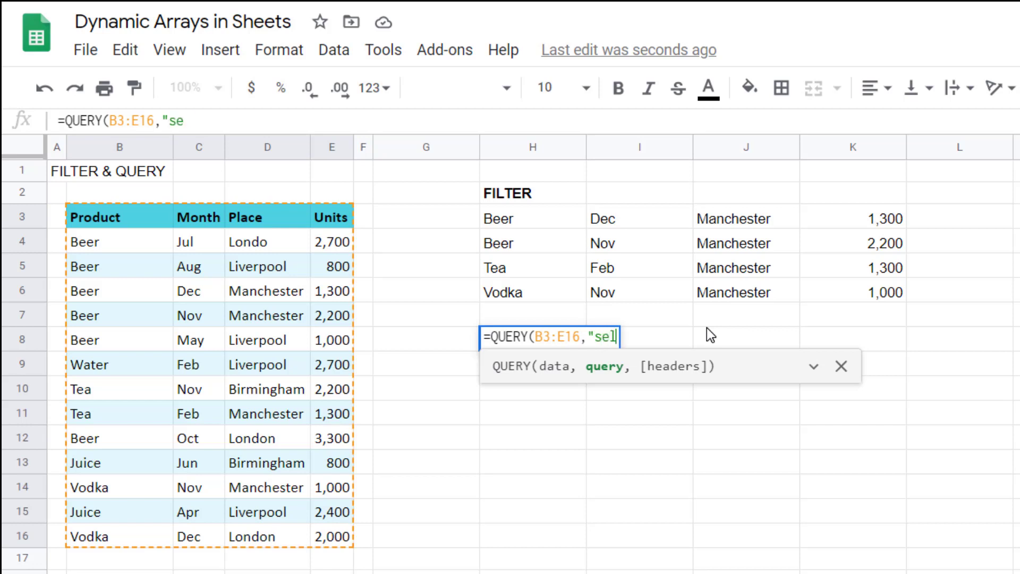
type("ect D,")
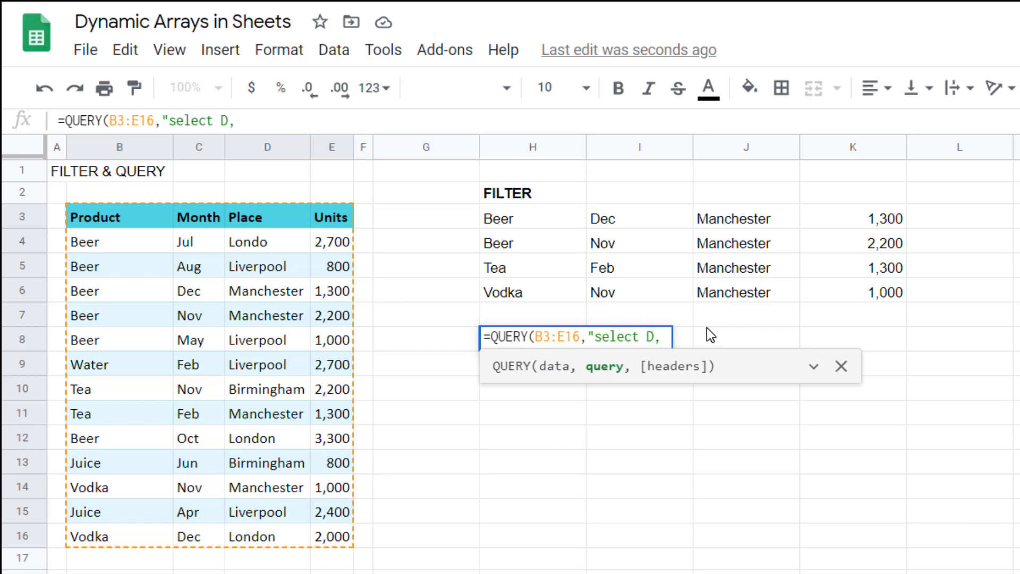
type(" B, E\"")
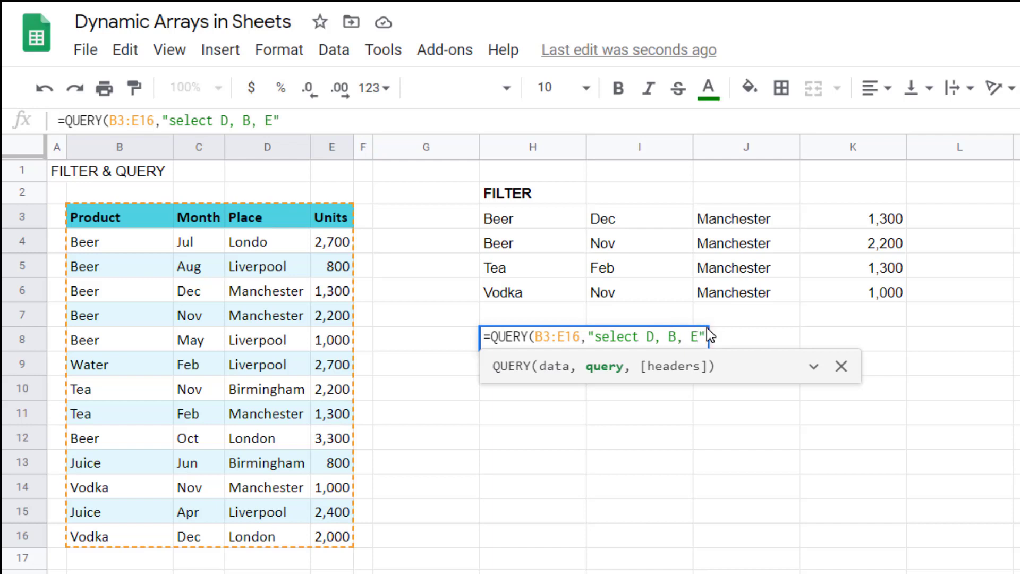
type(")")
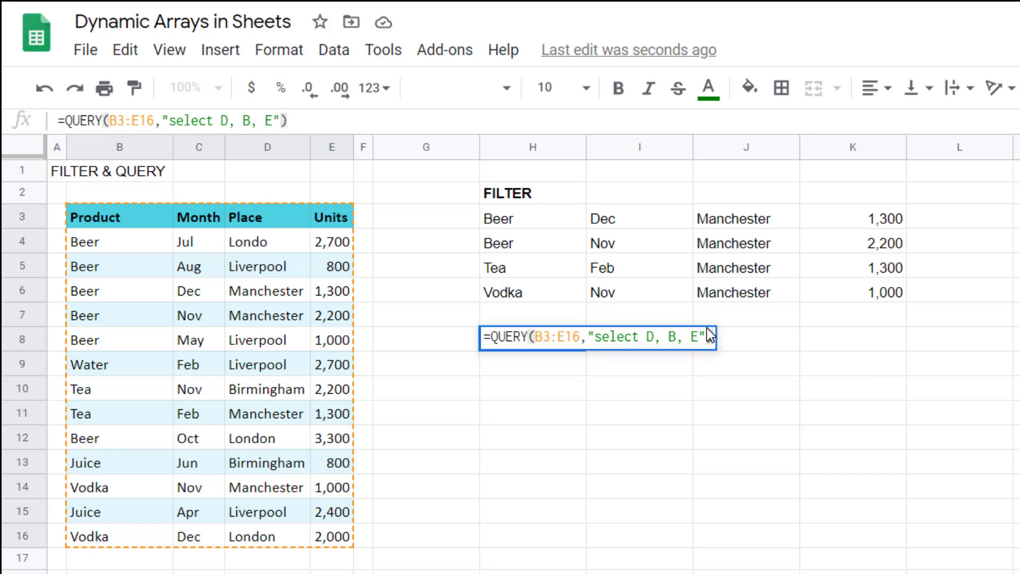
key("Return")
key("Up")
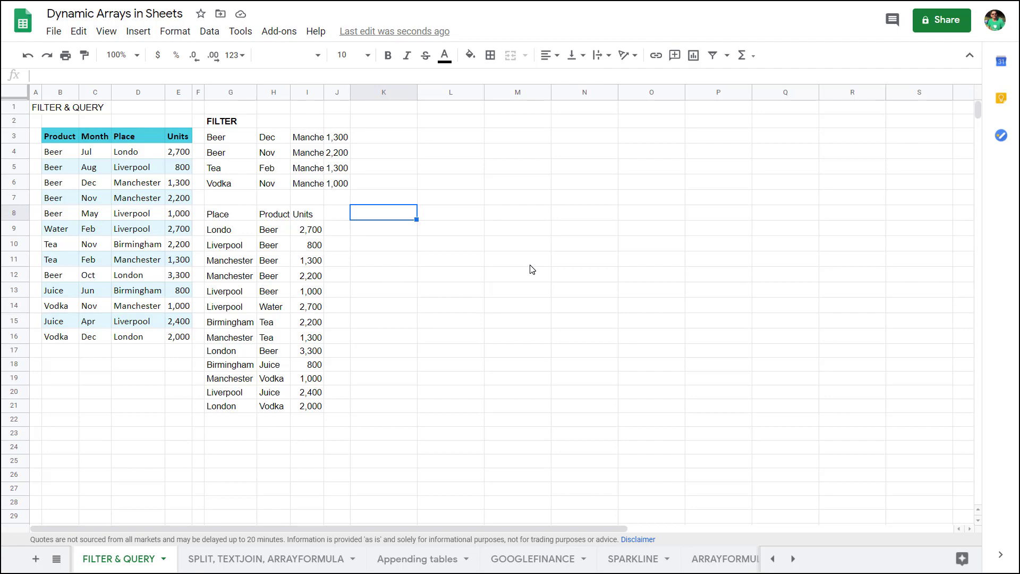
Enter =QUERY(B3:E16,"select D, B, E where D='London'") in K8 to show only London rows.
type("=quer")
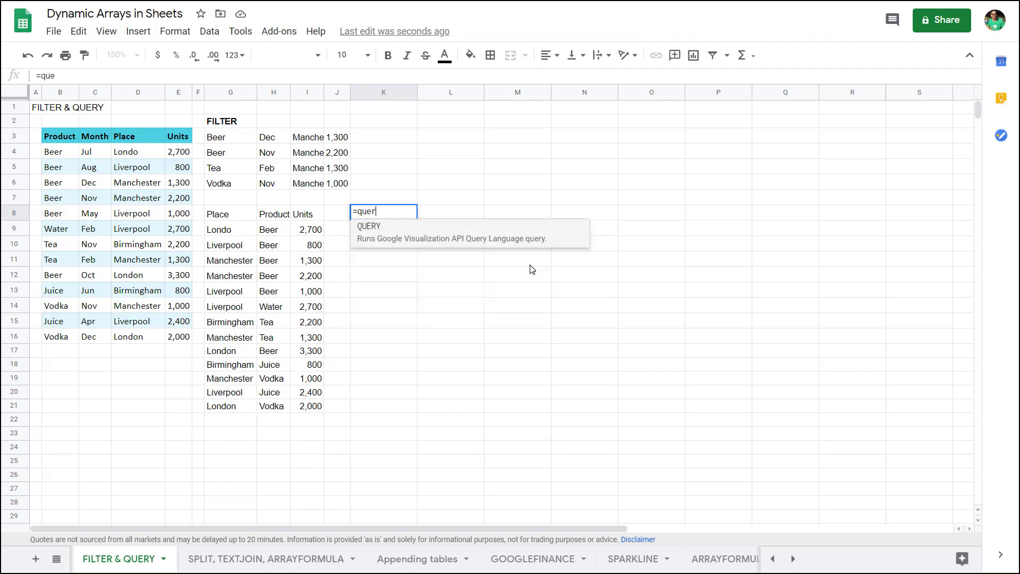
key("Tab")
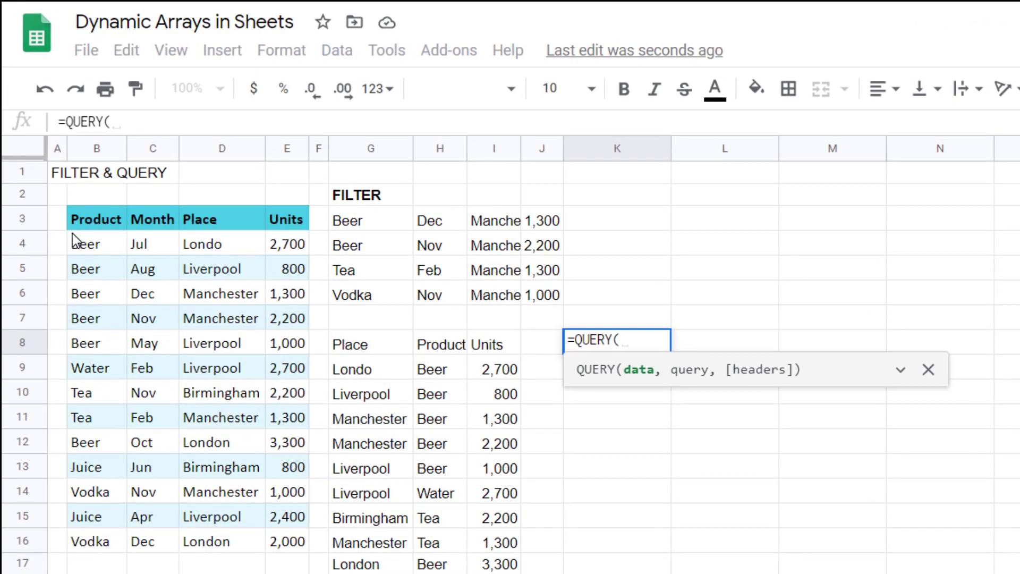
left_click_drag(46, 139, 69, 154)
left_click_drag(143, 270, 280, 536)
type(",")
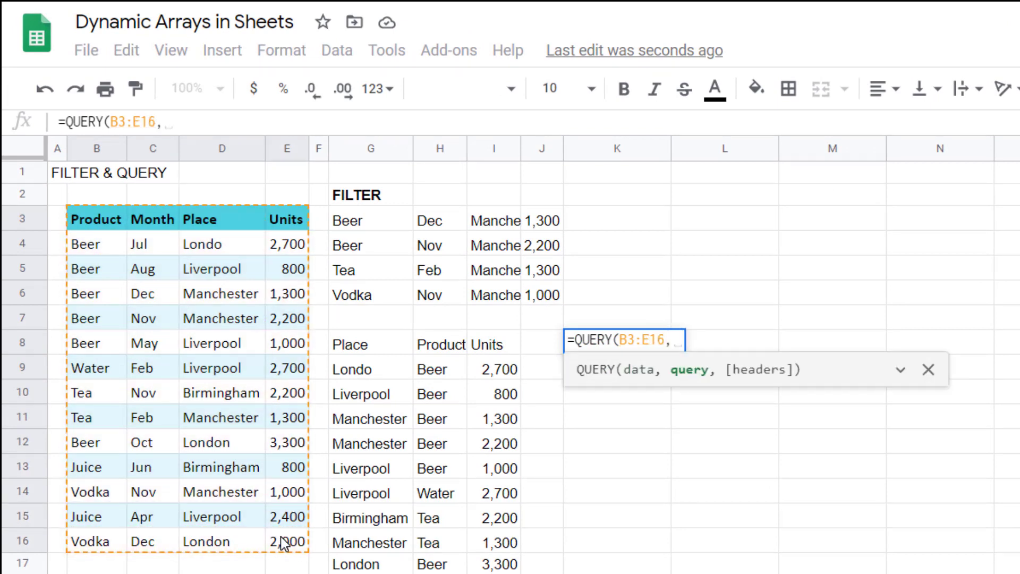
type("\"select ")
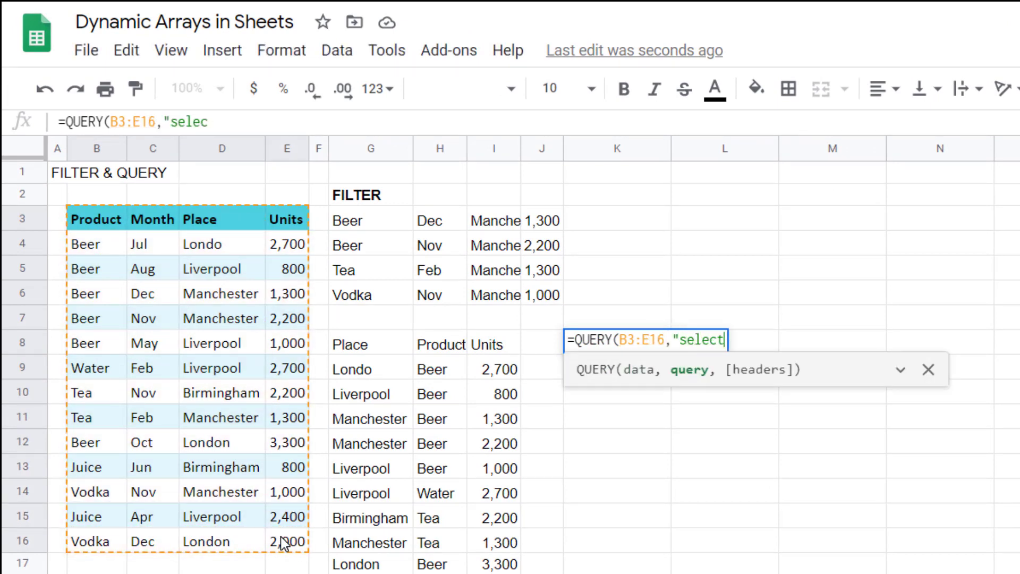
type("D, B, ")
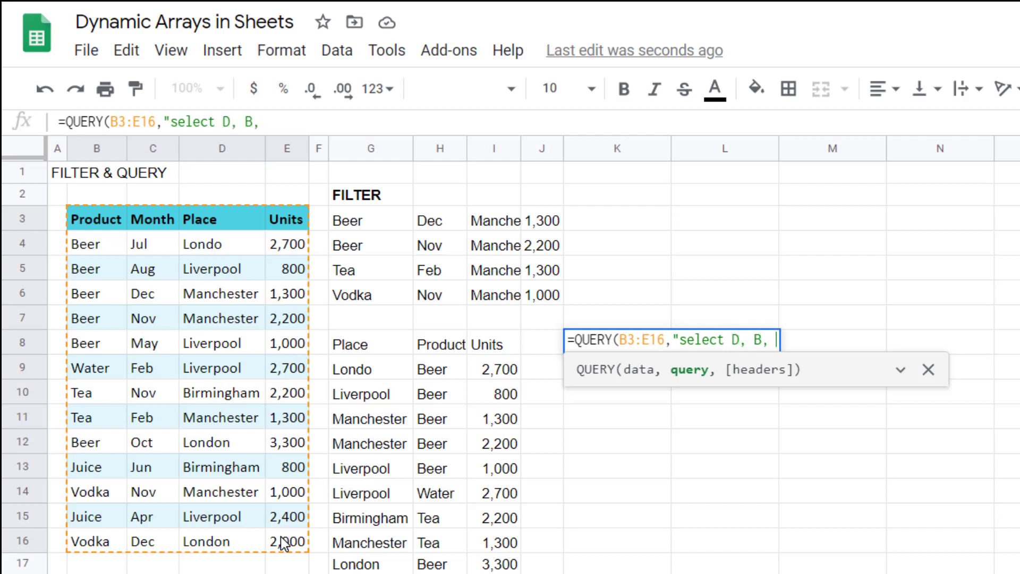
type("E where ")
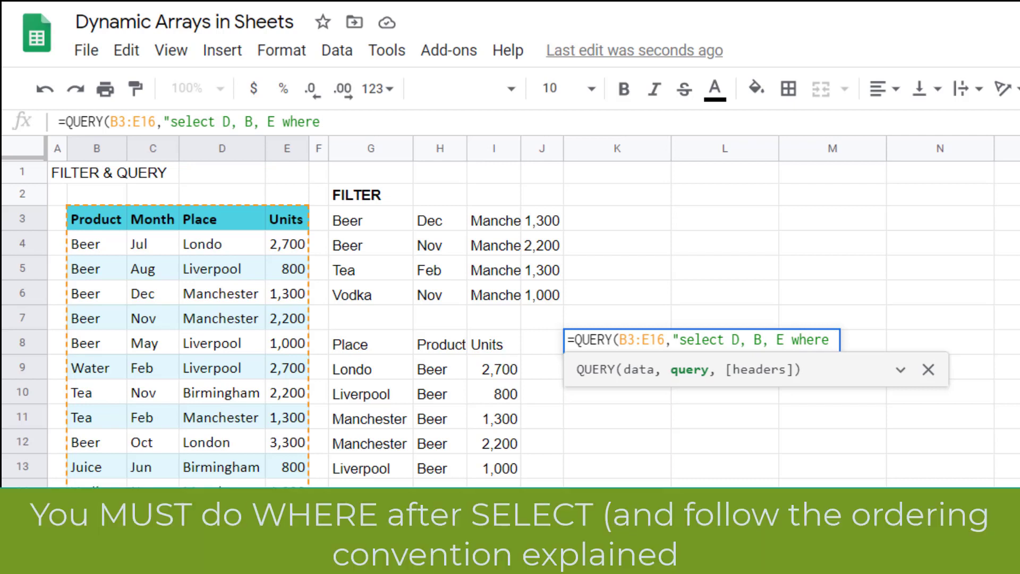
type("D='London'\"")
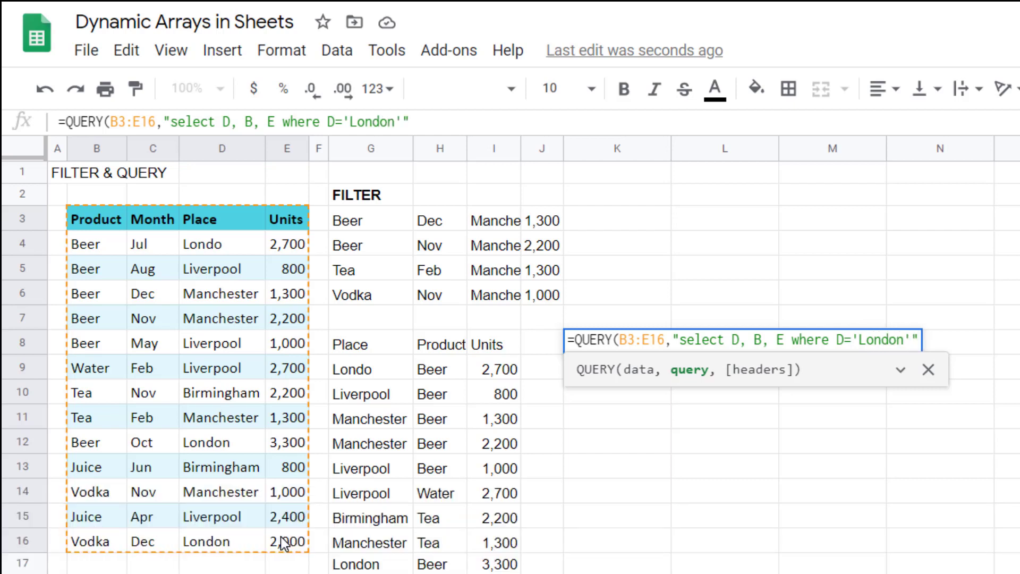
type(")")
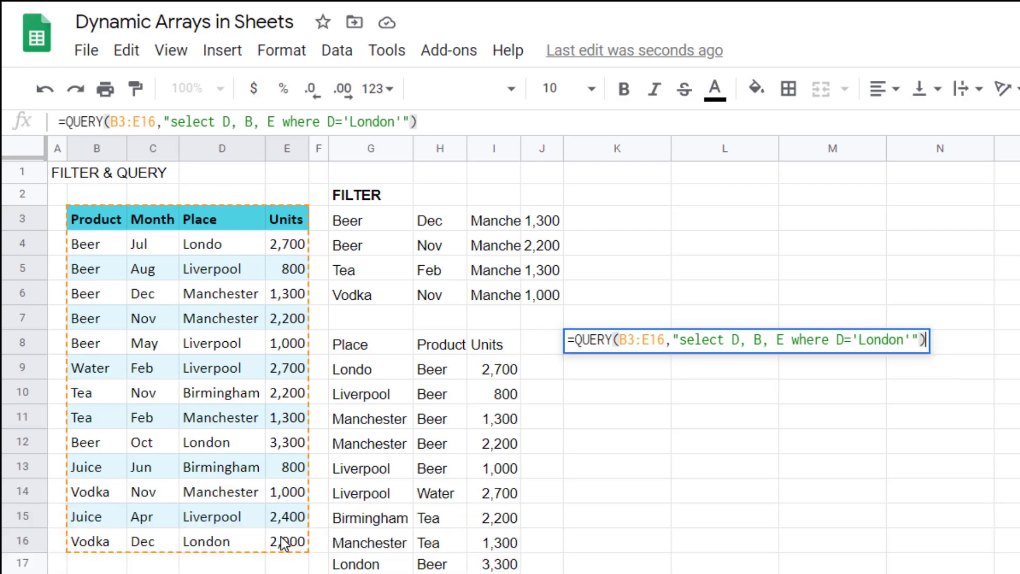
key("Return")
key("Right")
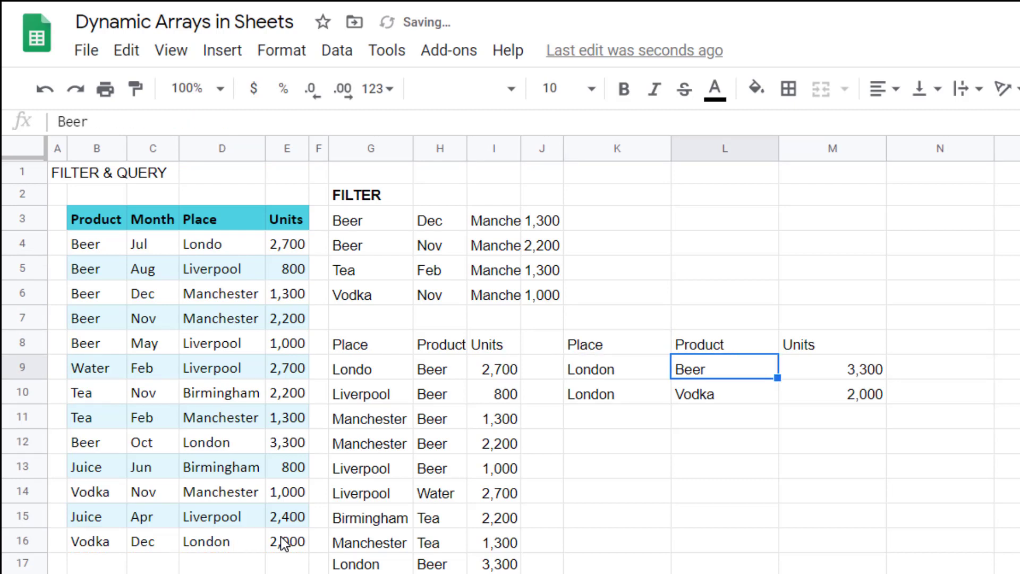
key("Up")
key("Left")
key("Left")
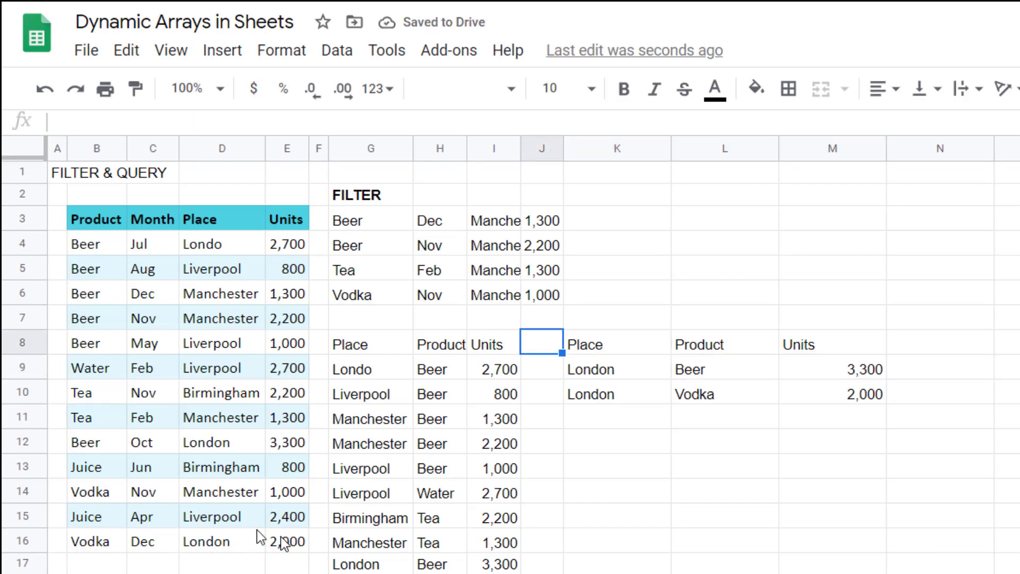
Change row 11's place to London and check the updated FILTER and QUERY results.
left_click(213, 244)
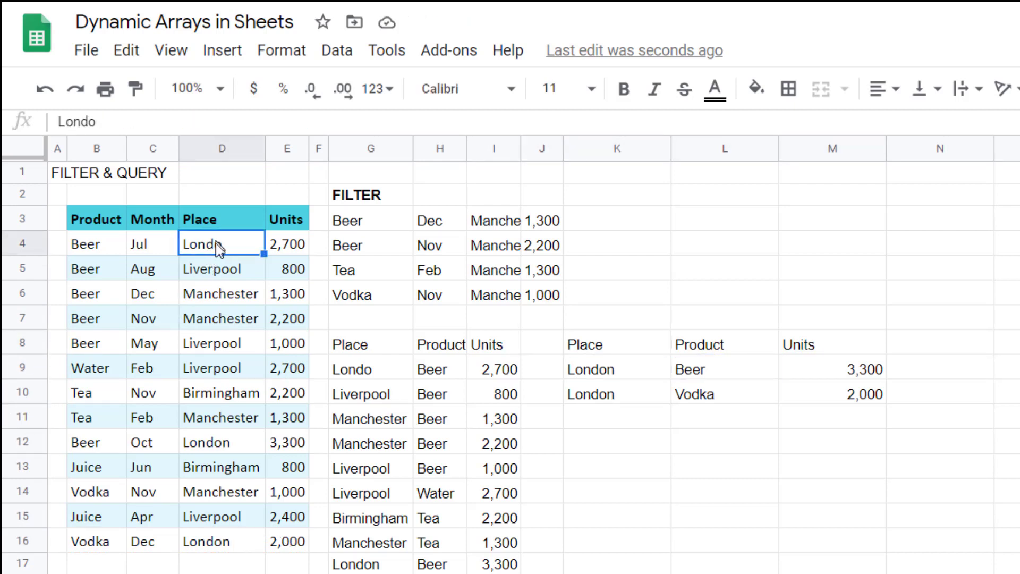
left_click(228, 424)
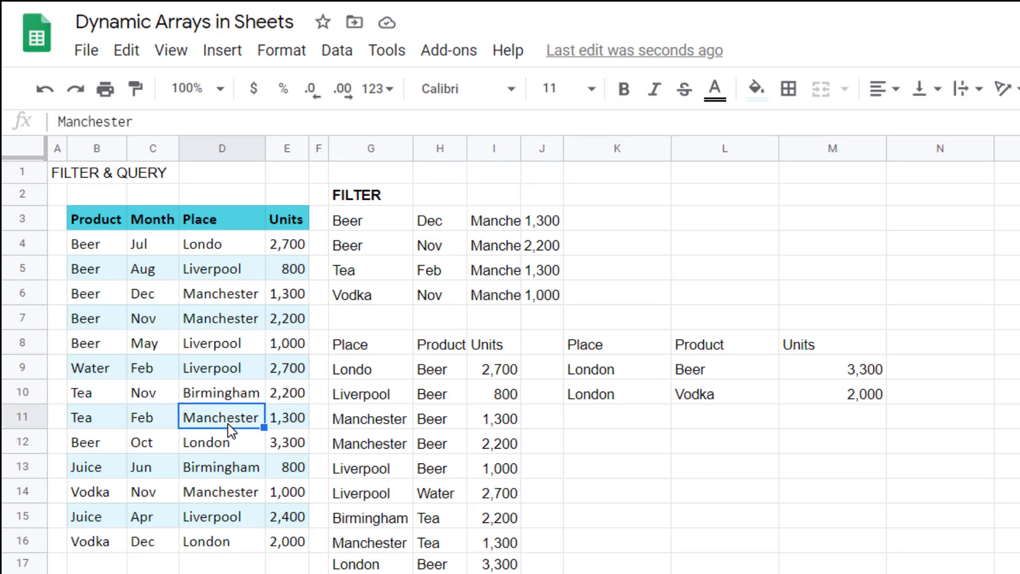
type("London")
key("Return")
key("Up")
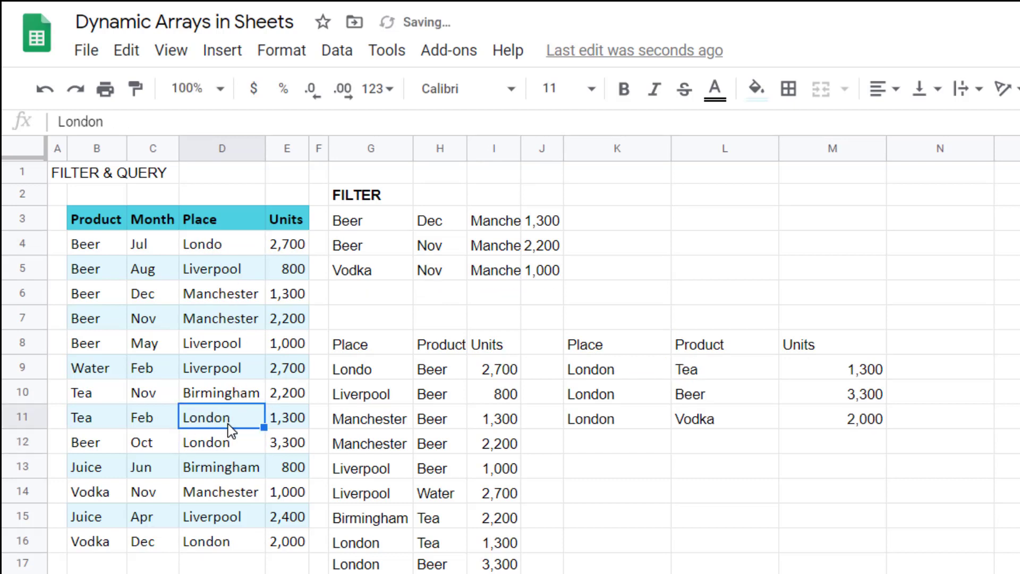
left_click(528, 245)
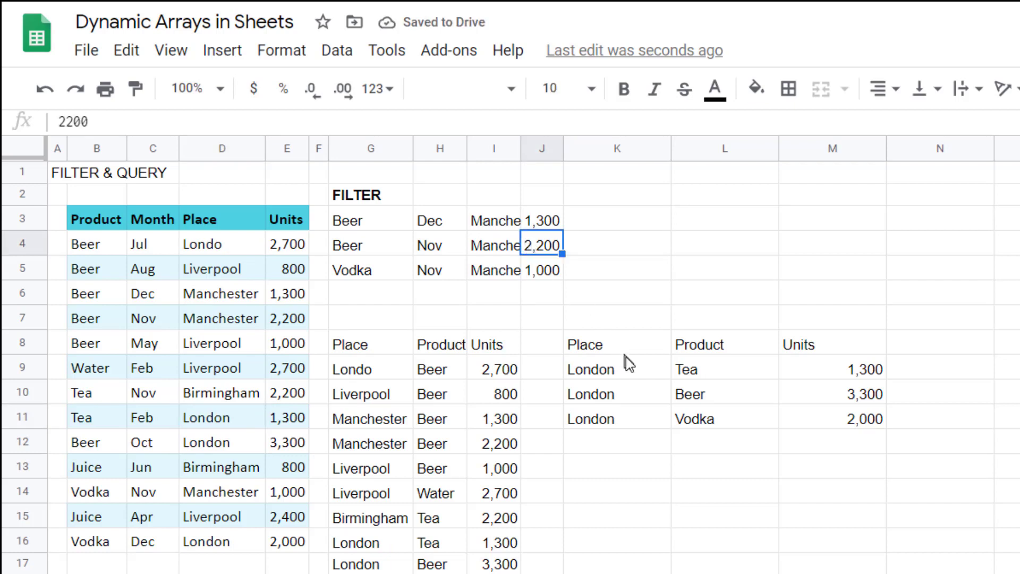
left_click(657, 375)
left_click(704, 379)
Change K8's query condition from 'London' to lowercase 'london'.
left_click(629, 349)
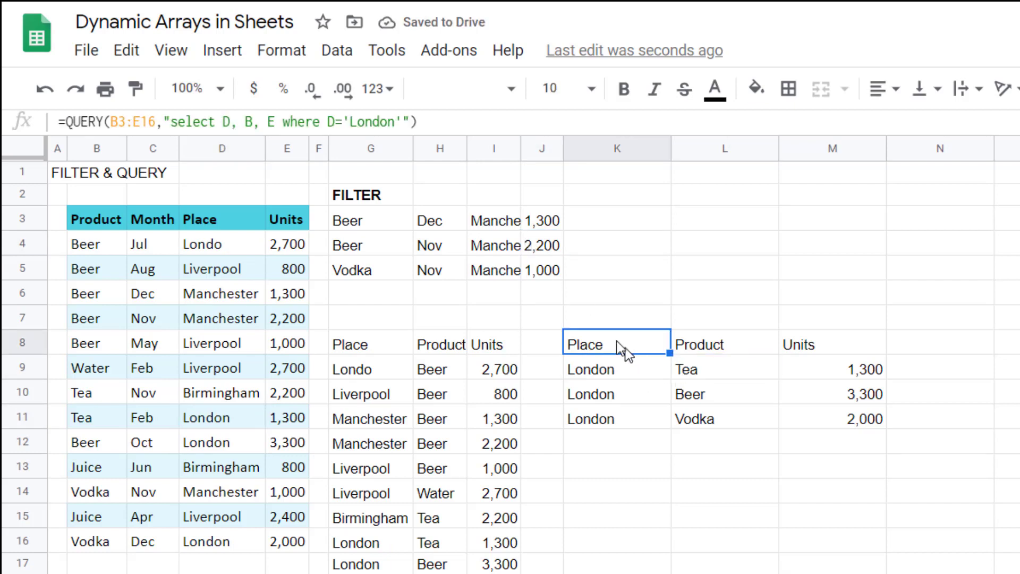
left_click(348, 122)
key("shift+Right")
type("l")
key("Return")
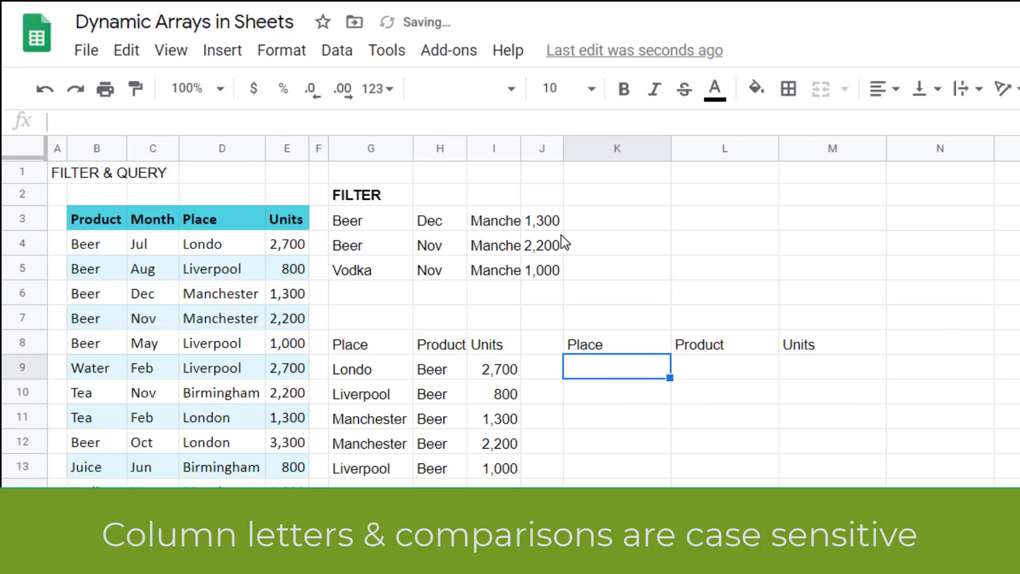
key("Up")
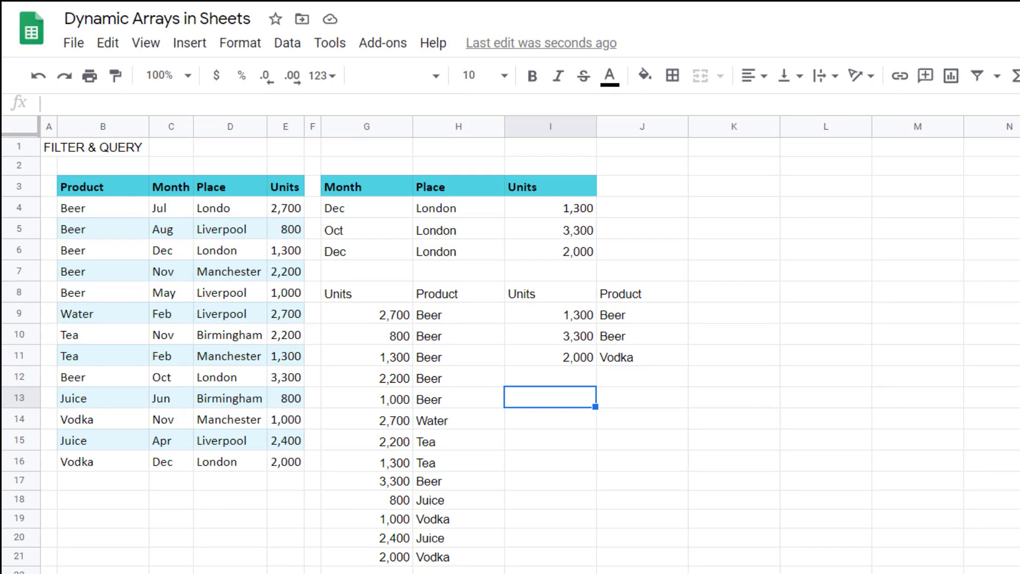
Enter =QUERY(B3:E16,"select * where D contains 'Londo'") in I13.
type("=qu")
key("Tab")
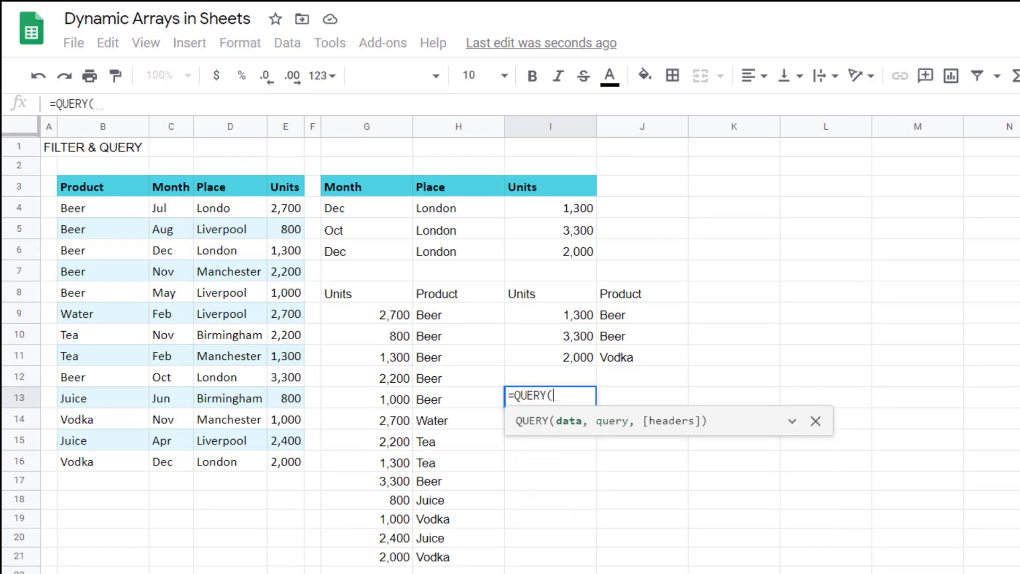
left_click_drag(132, 191, 289, 464)
type(",")
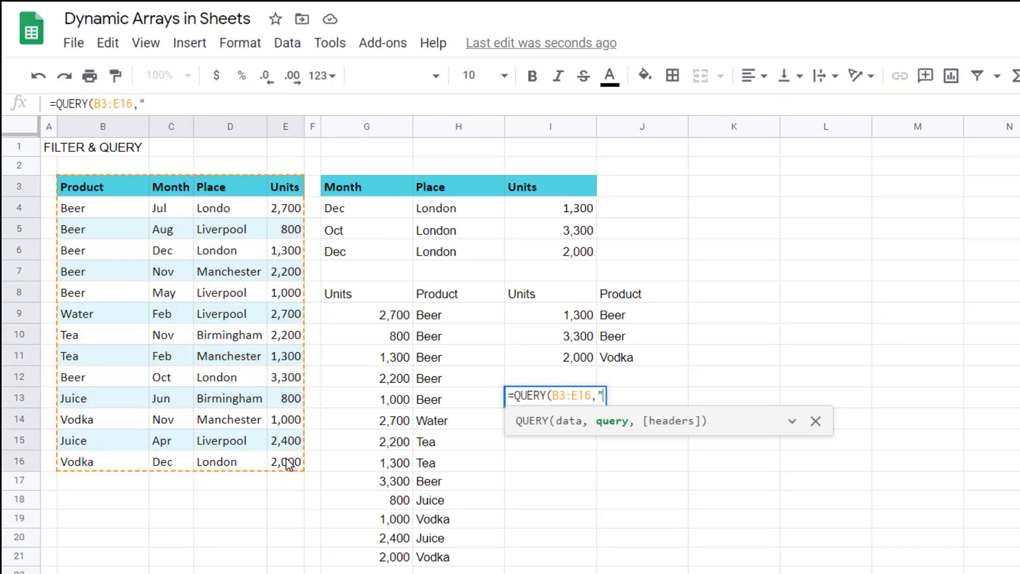
type("select *")
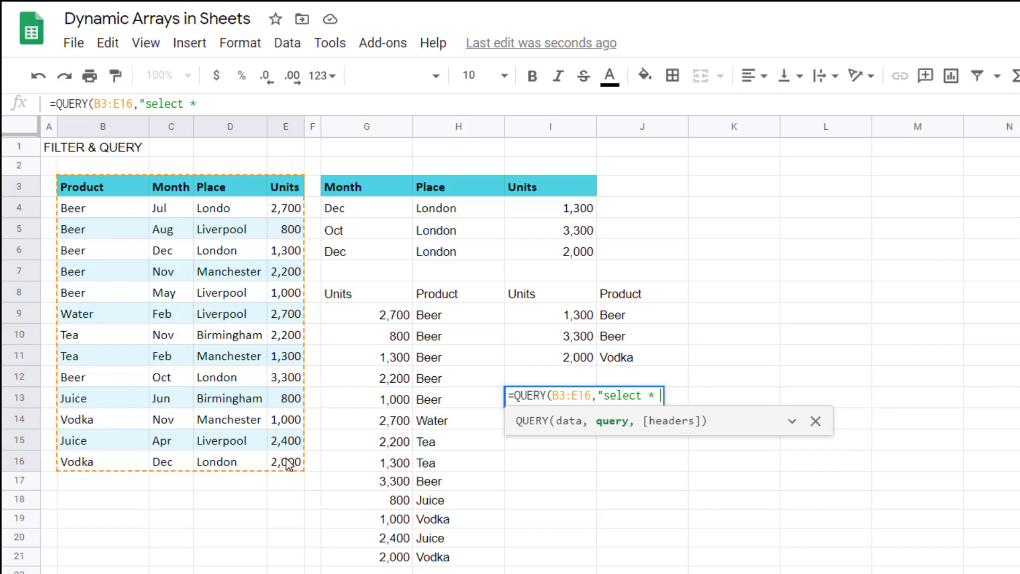
type(" where")
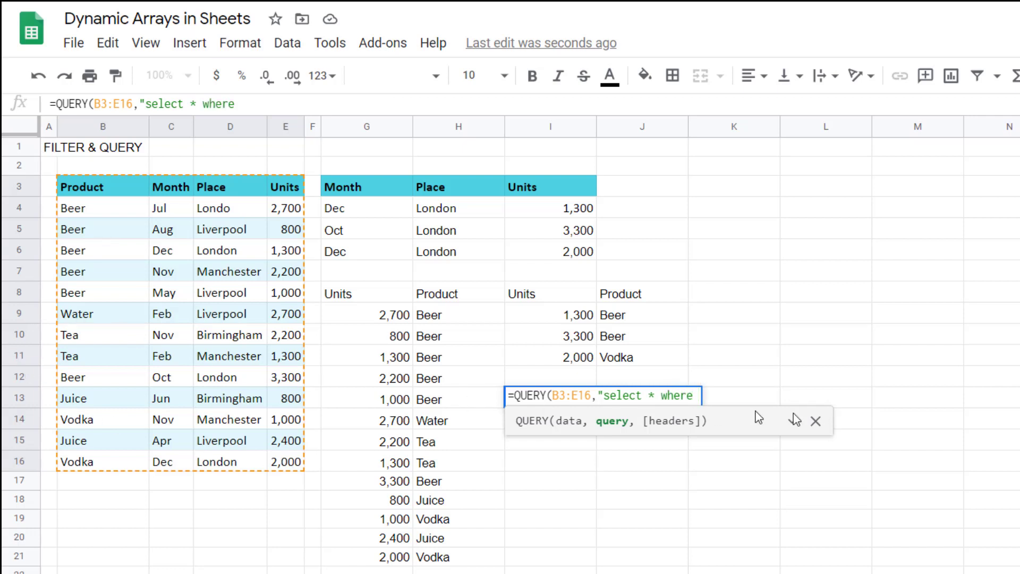
type(" D contains ")
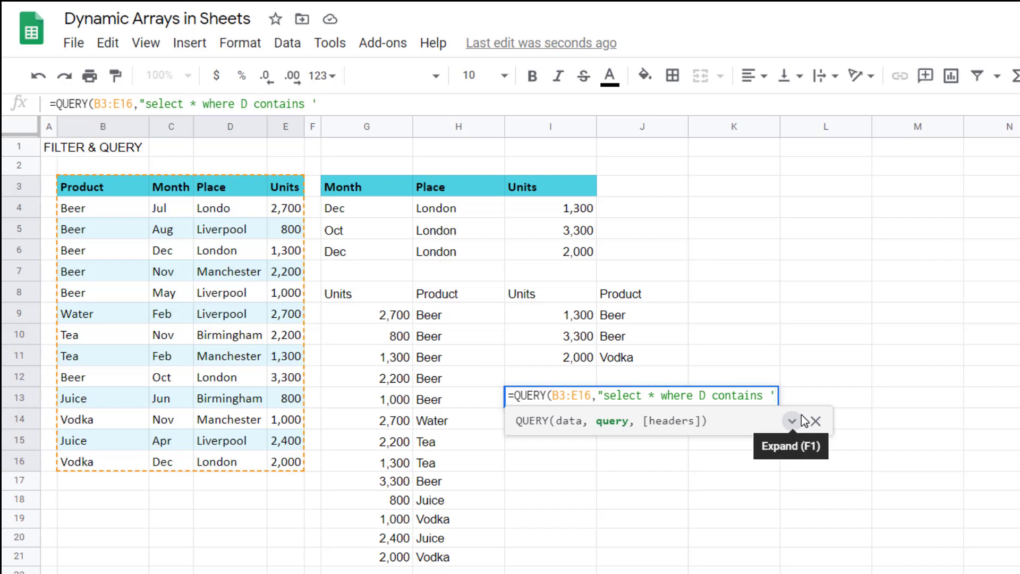
type("'Londo")
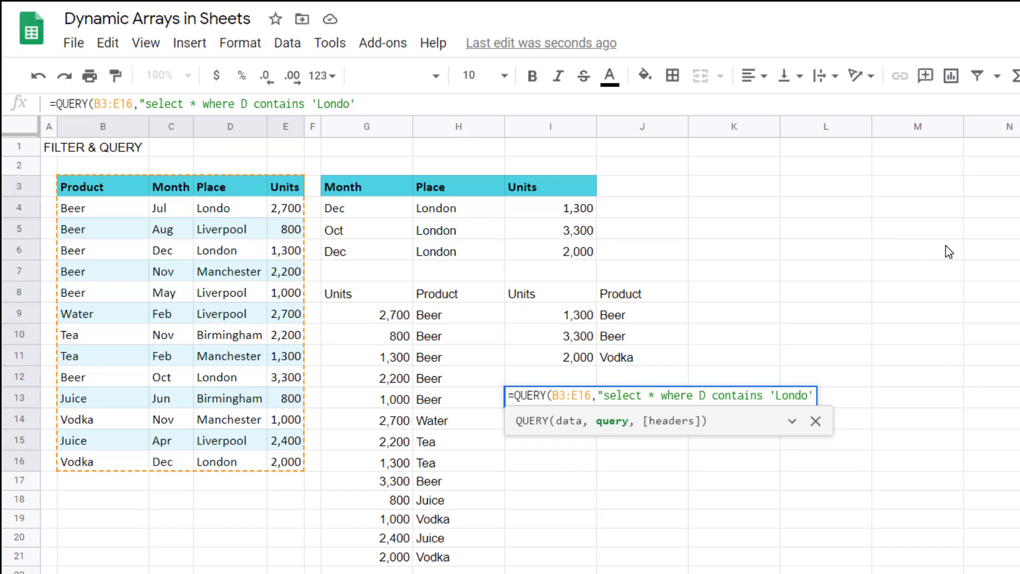
type("\")")
key("Return")
key("Up")
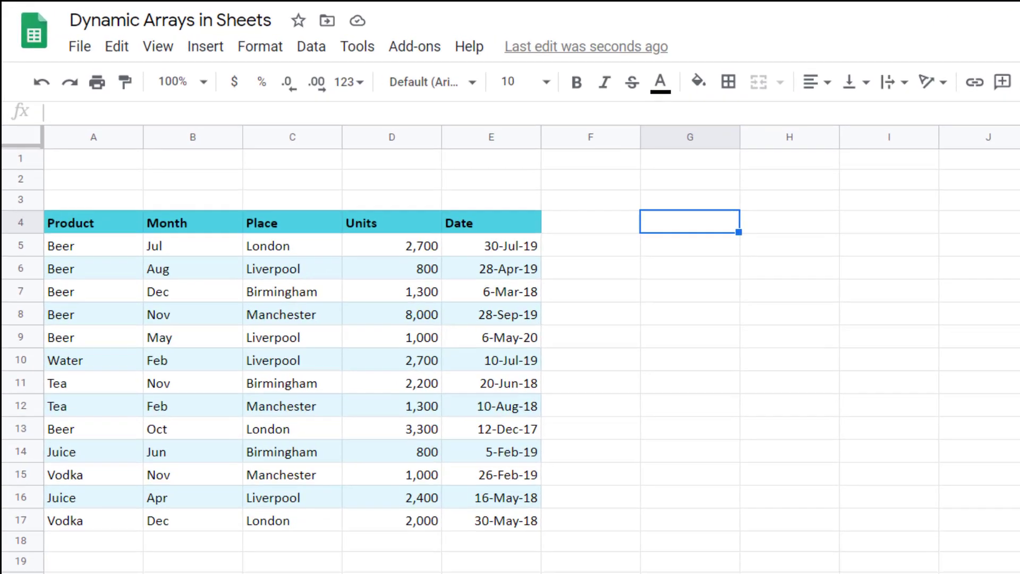
In G4 on Sheet6, query A4:E17 for rows dated after 2019-07-01.
type("=")
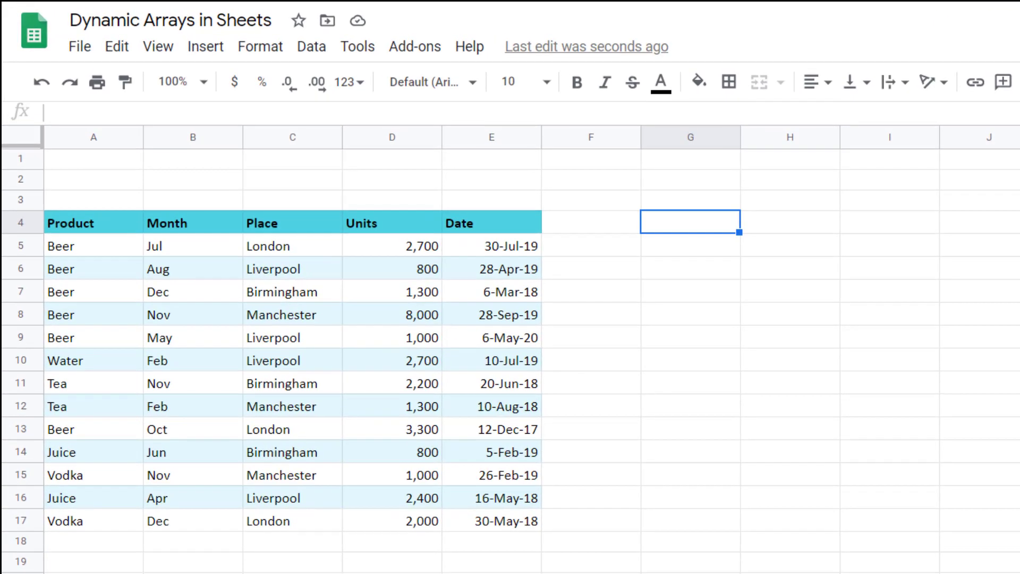
type("QUERY(")
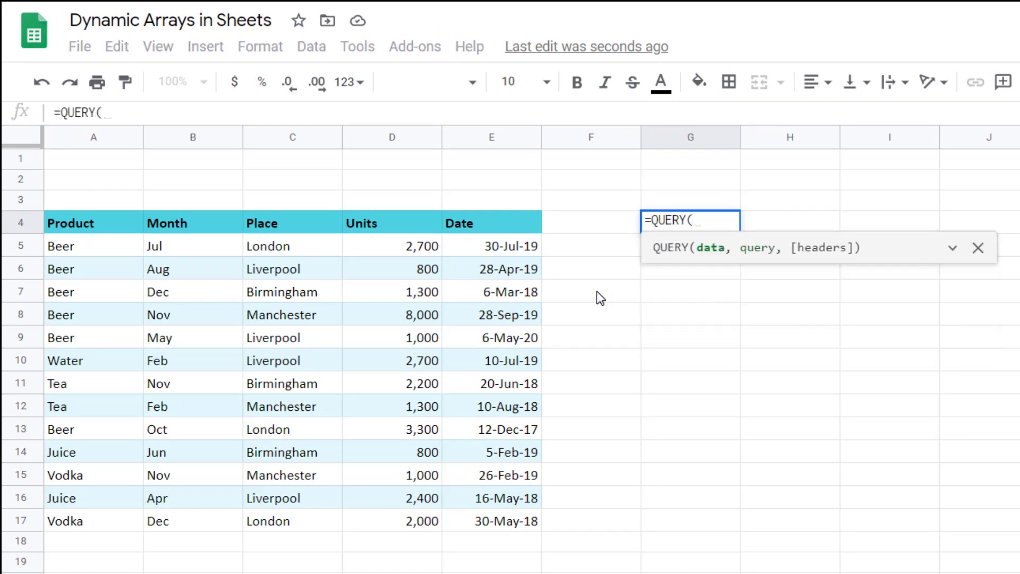
left_click_drag(122, 217, 501, 529)
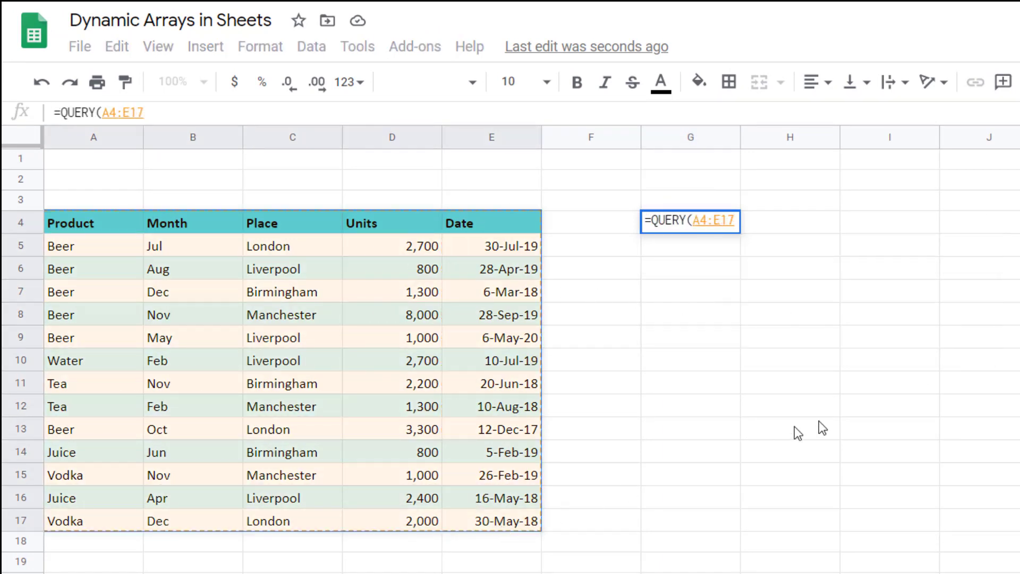
type(",")
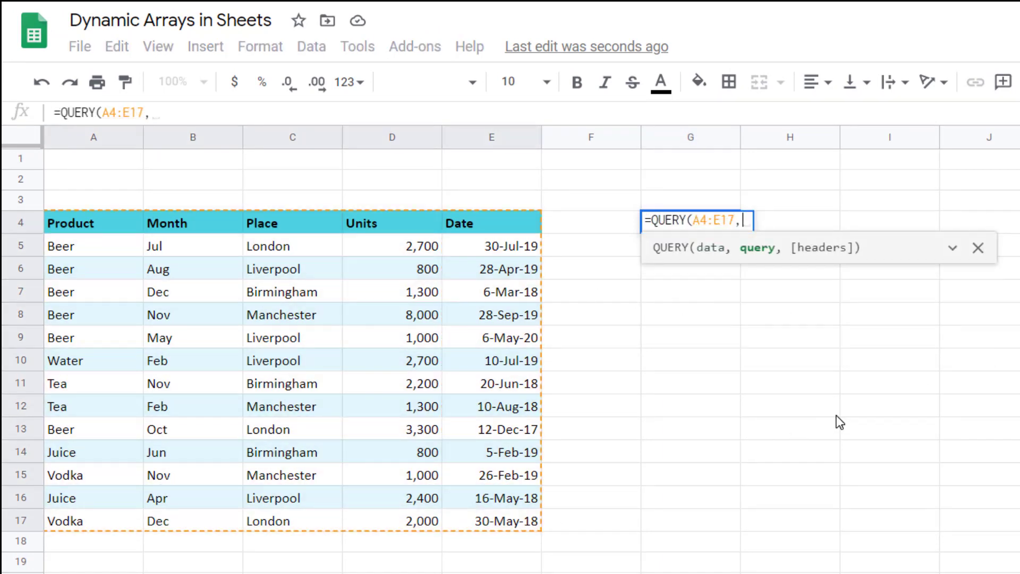
type("\"select ")
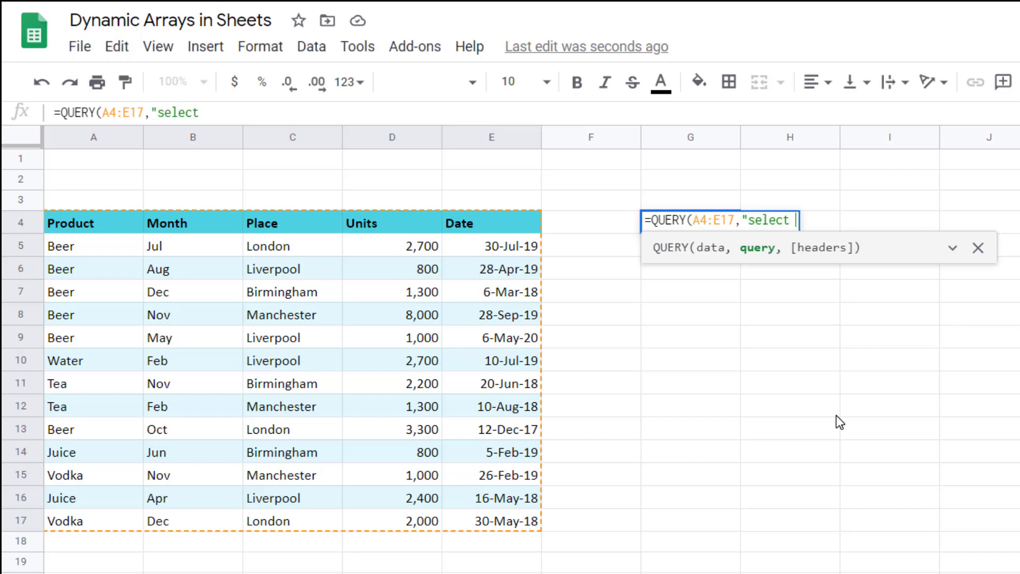
type("* where ")
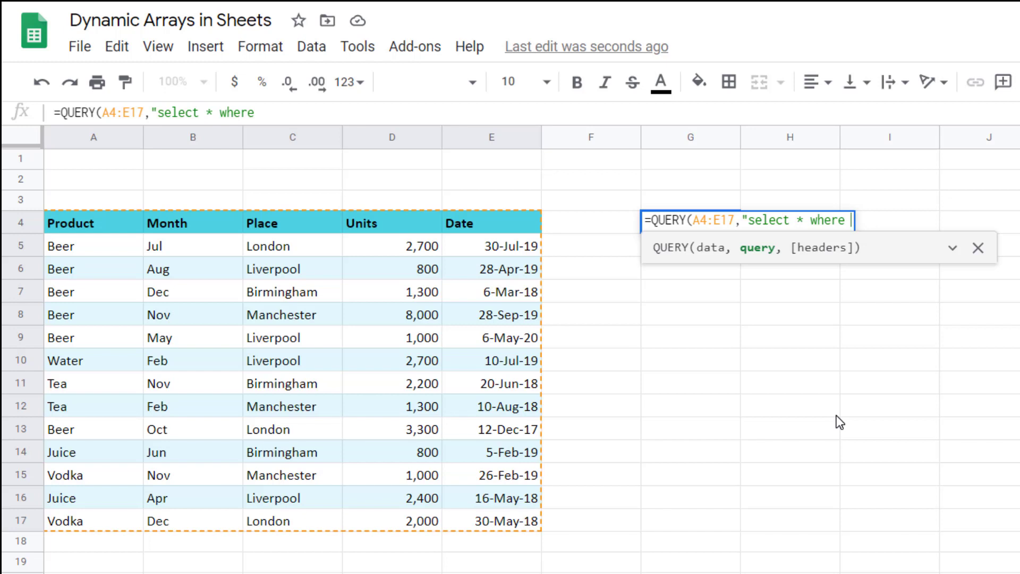
type("E>date")
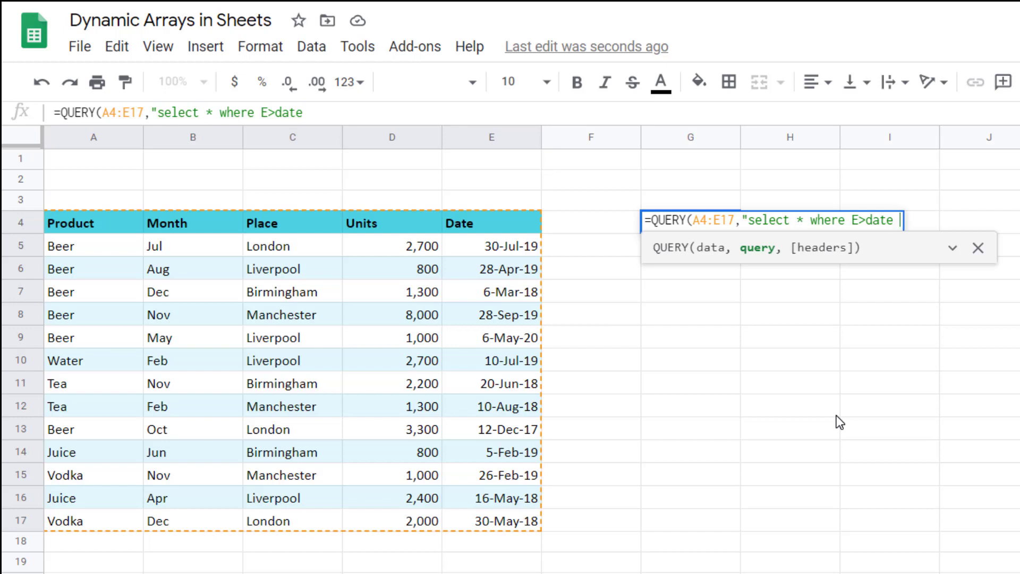
type(" '2019")
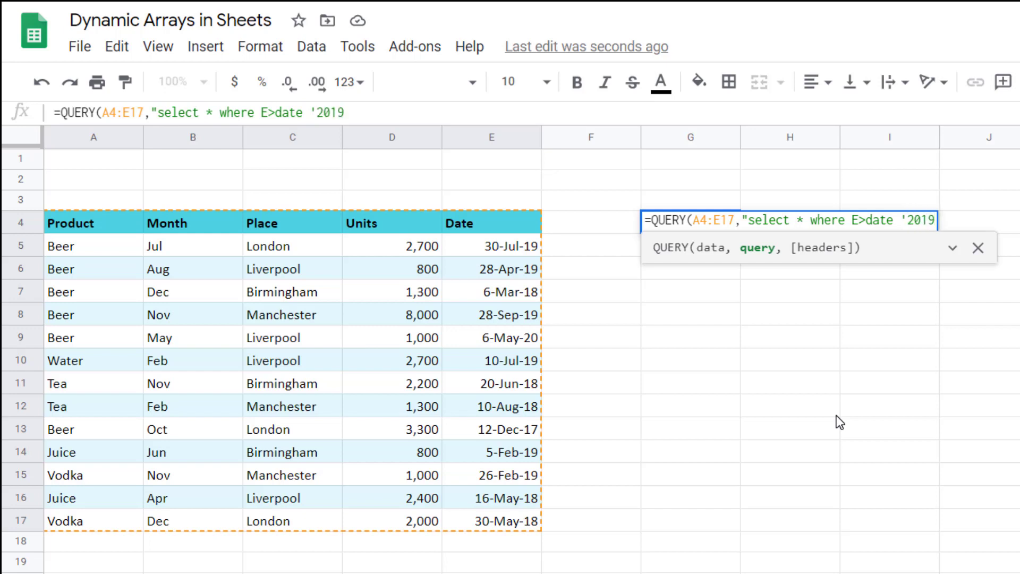
type("-07-01")
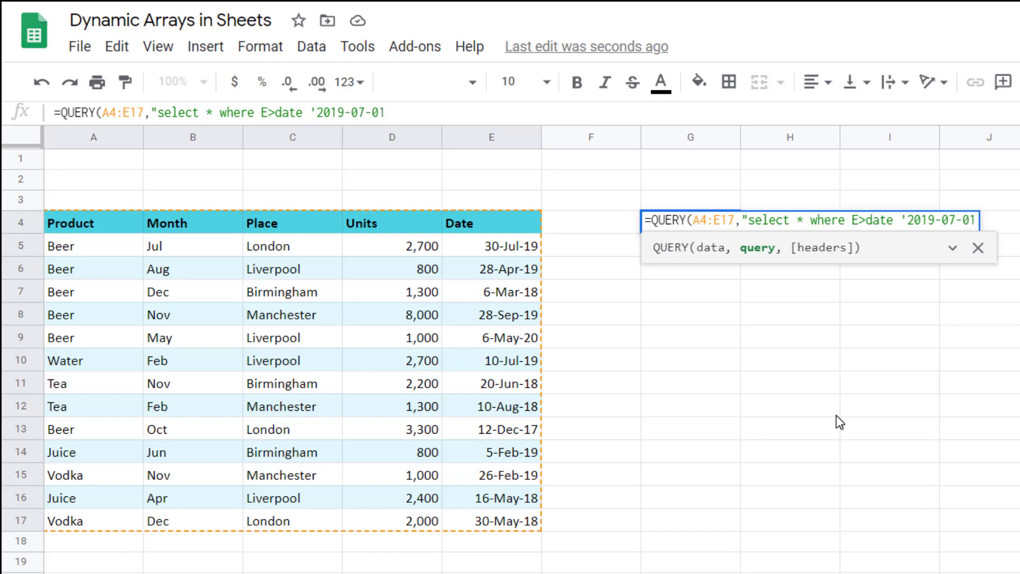
type("'")
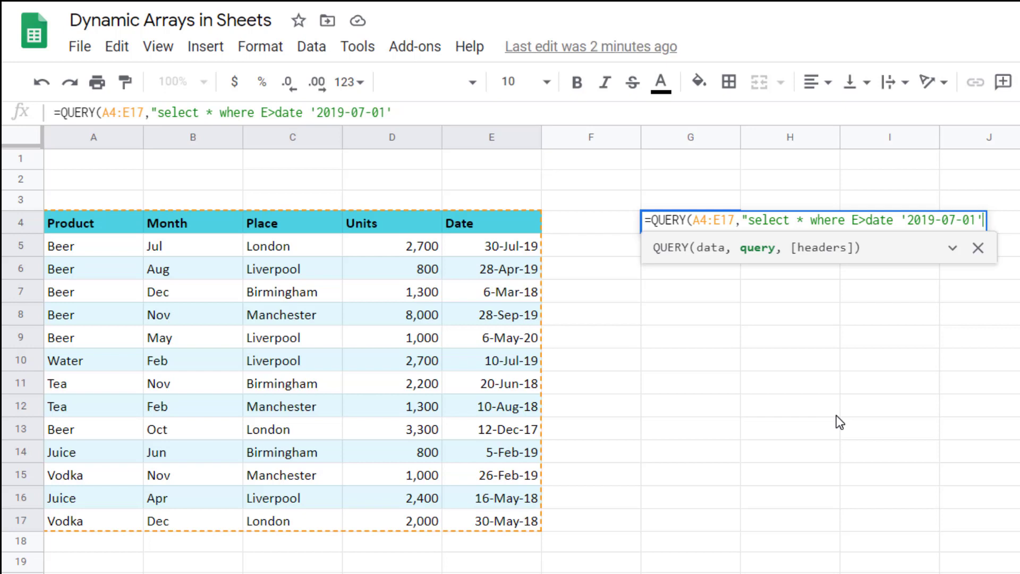
type("\")")
key("Return")
key("Up")
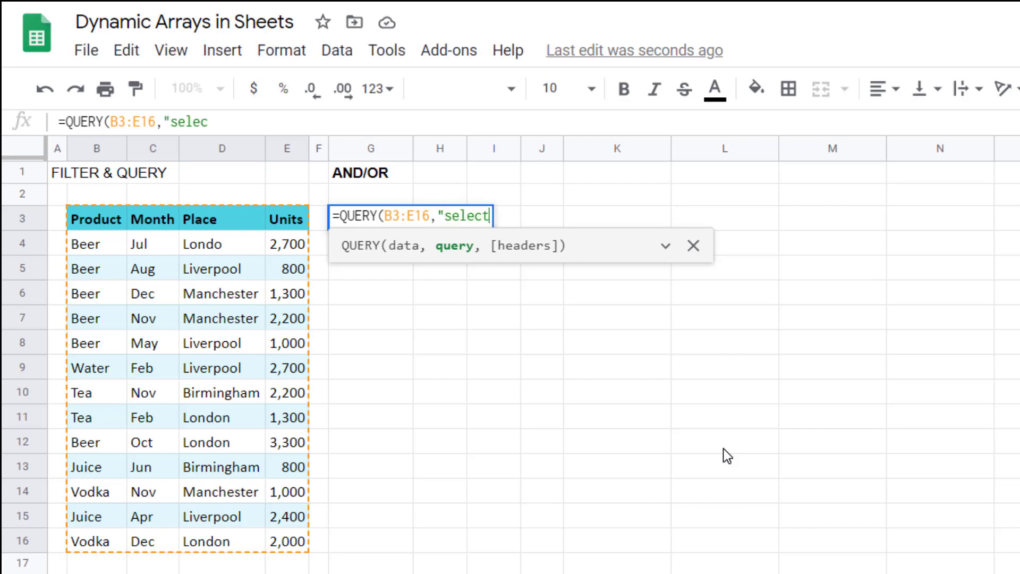
Finish G3's query as select B, D, E where (B='Beer' AND E>1000), then compare row 5.
type(", D")
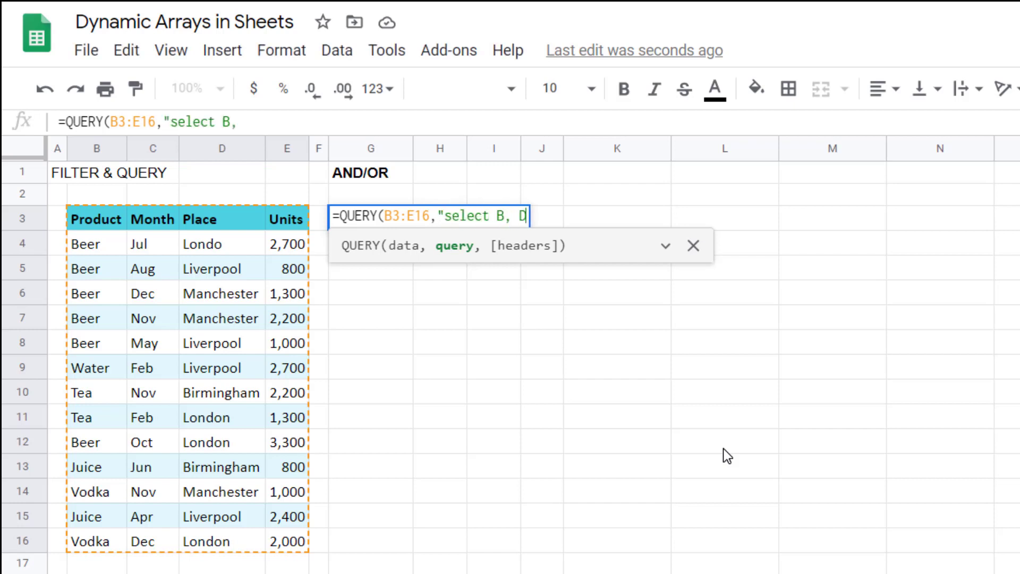
type(", E where (")
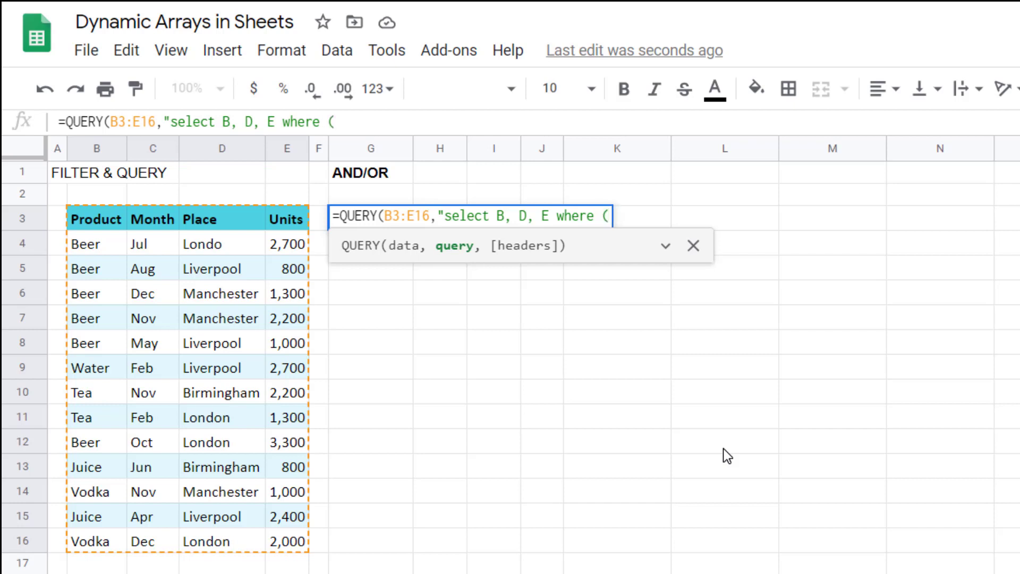
type("B='Beer")
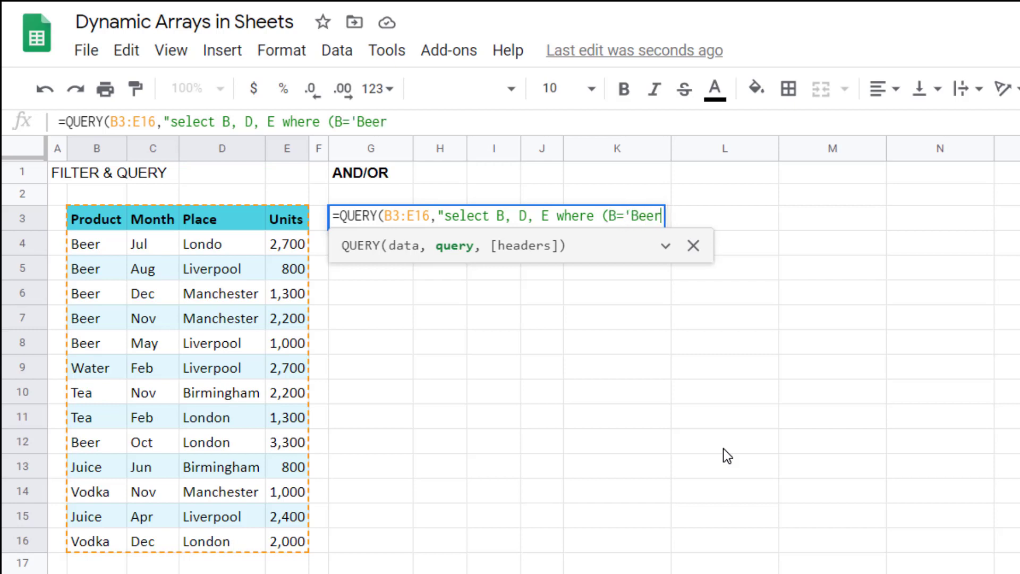
type("' AND ")
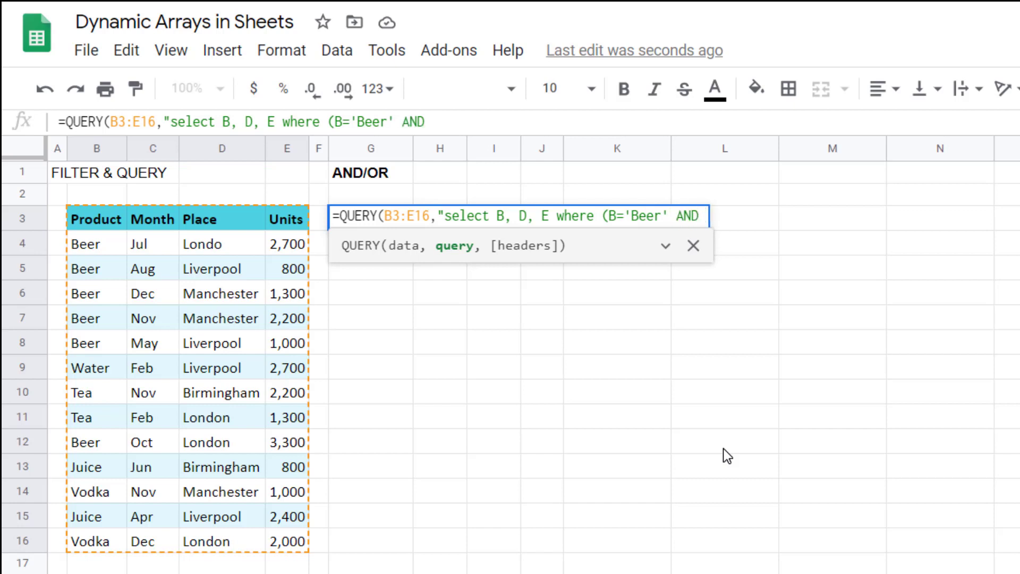
type("E>")
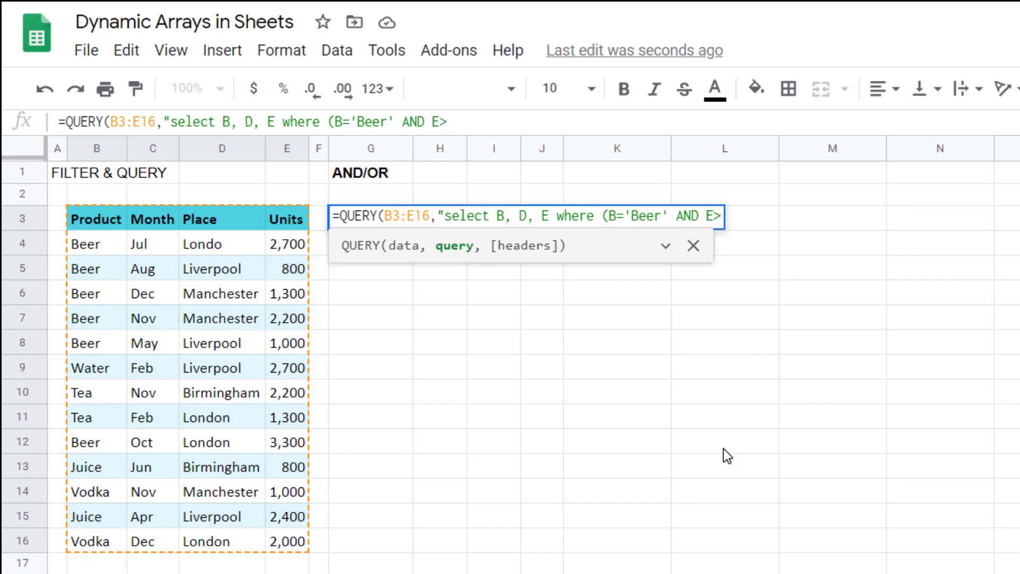
type("1000")
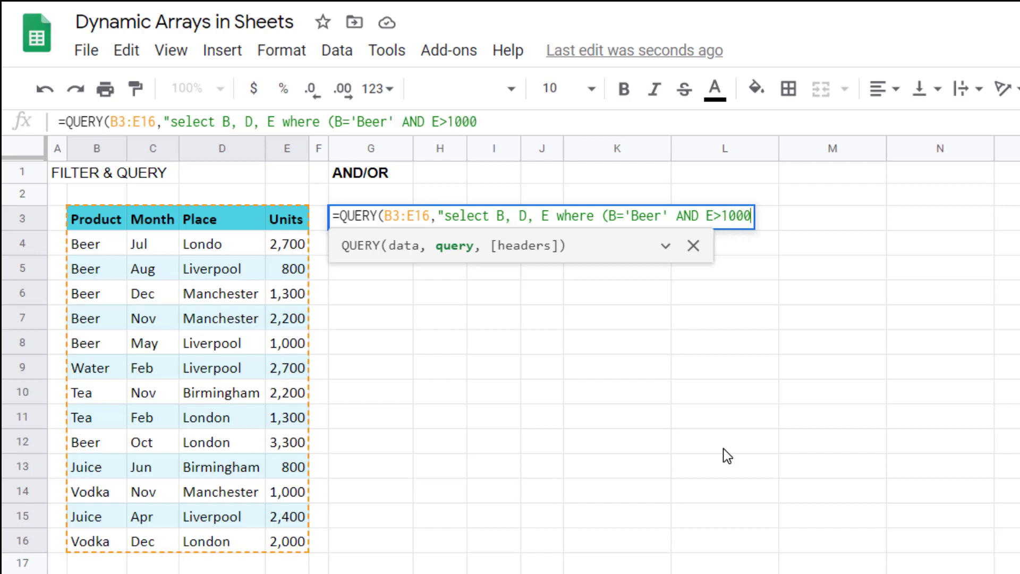
type(")\")")
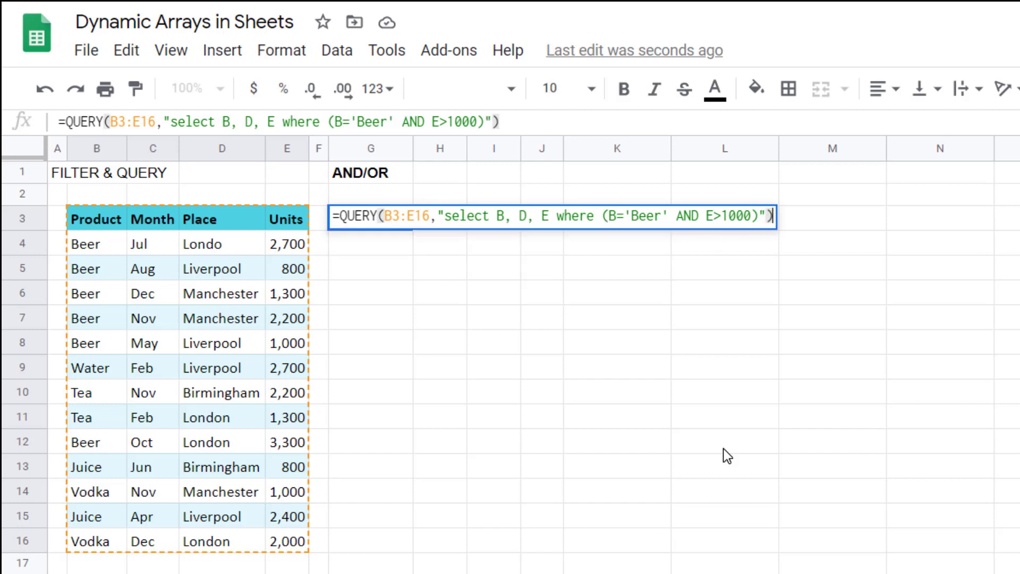
key("Return")
key("Up")
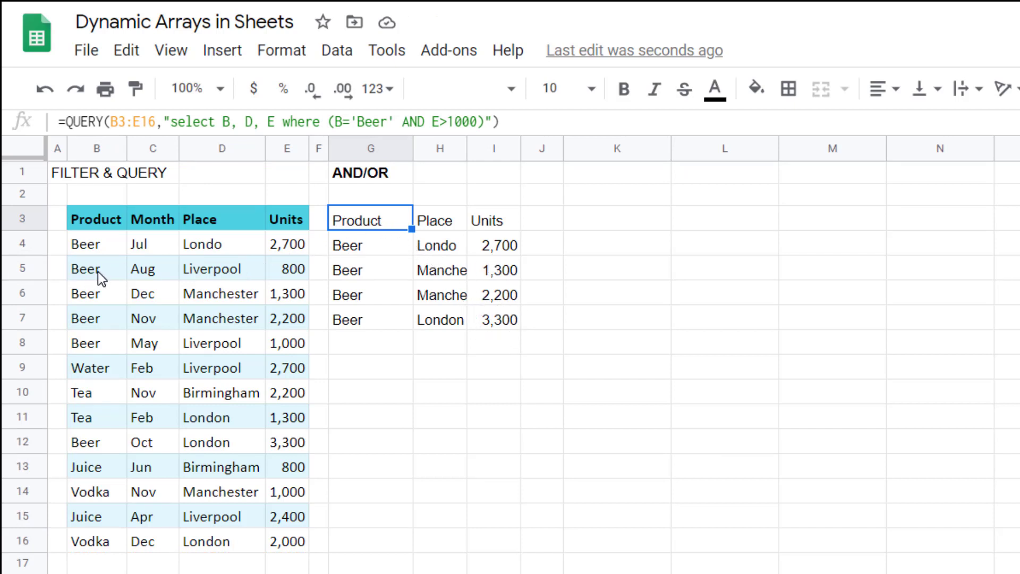
left_click_drag(79, 273, 272, 270)
left_click(291, 269)
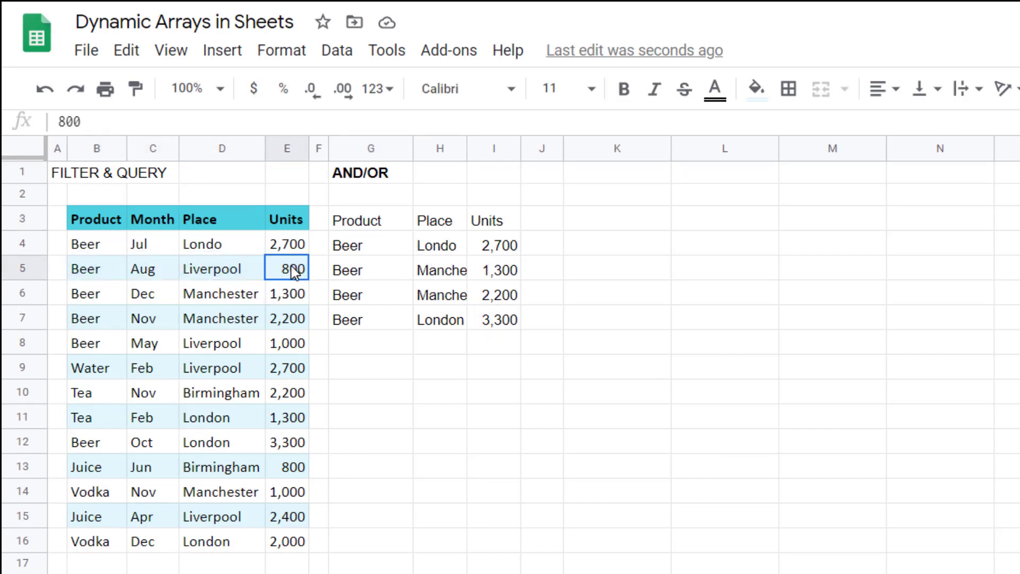
Add an or (D='Liverpool') condition to G3's Beer-over-1000 query.
left_click(359, 224)
left_click(489, 122)
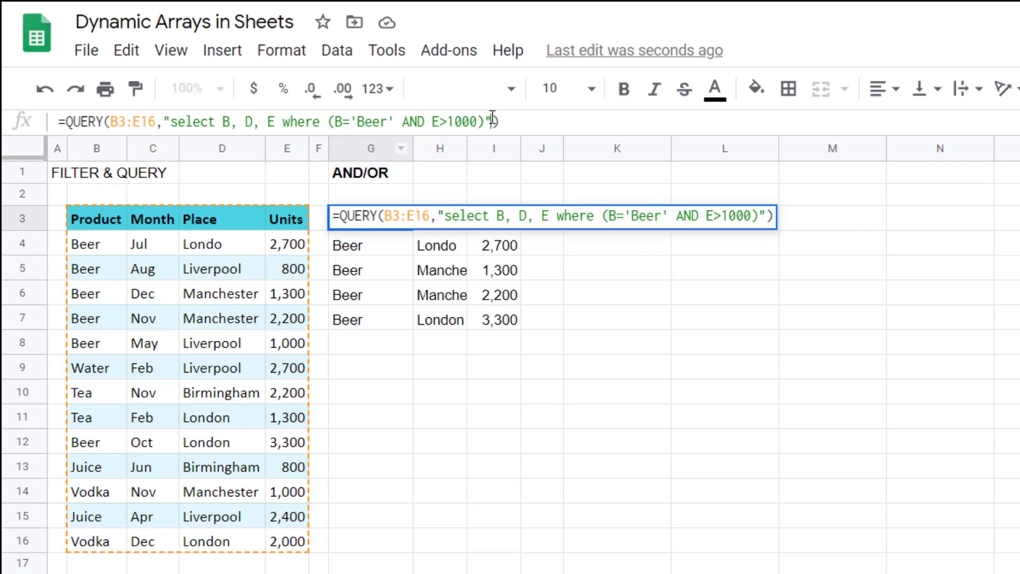
key("Left")
type("or (")
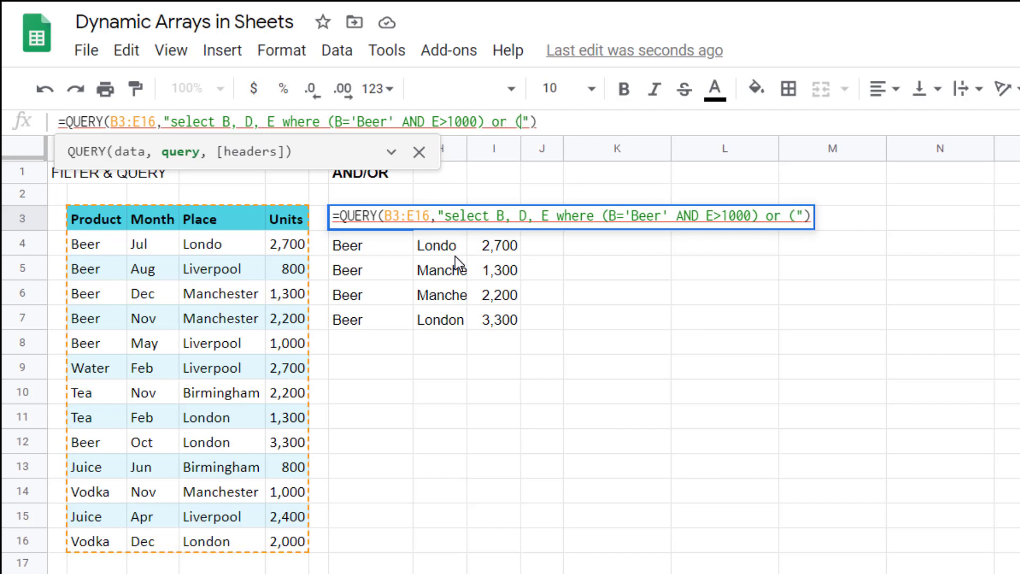
type("D=")
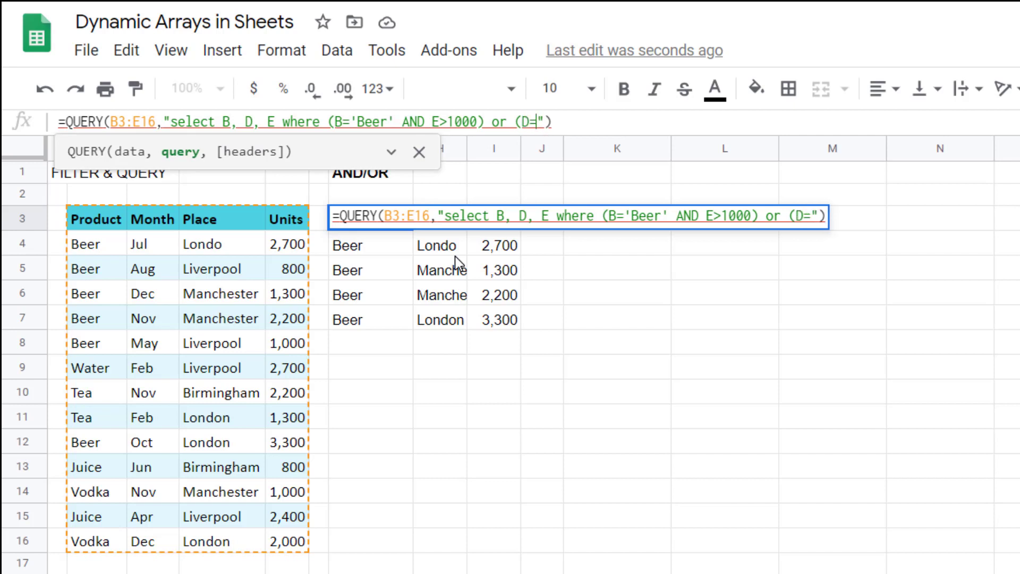
type("'Liverpool'")
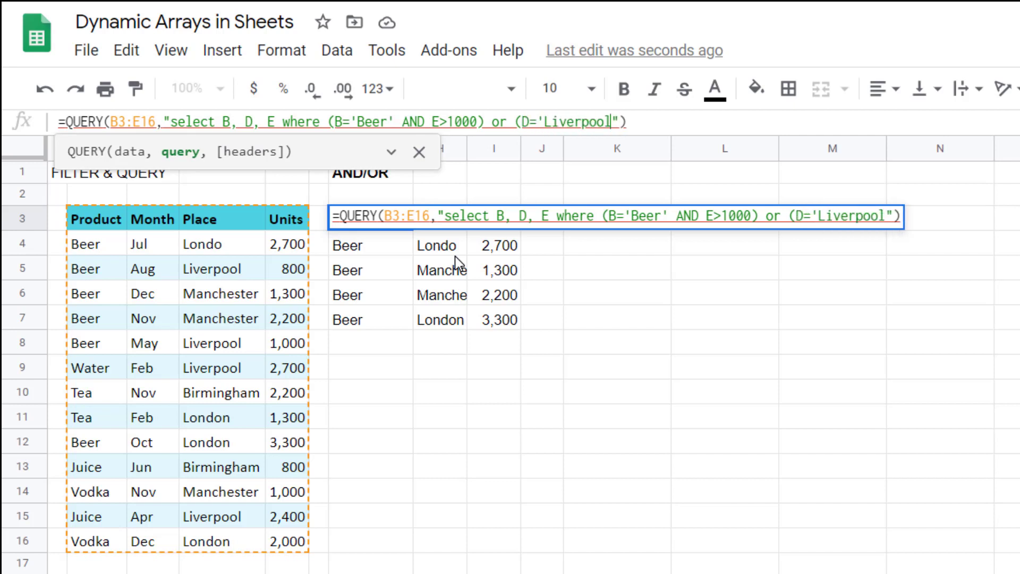
type(")")
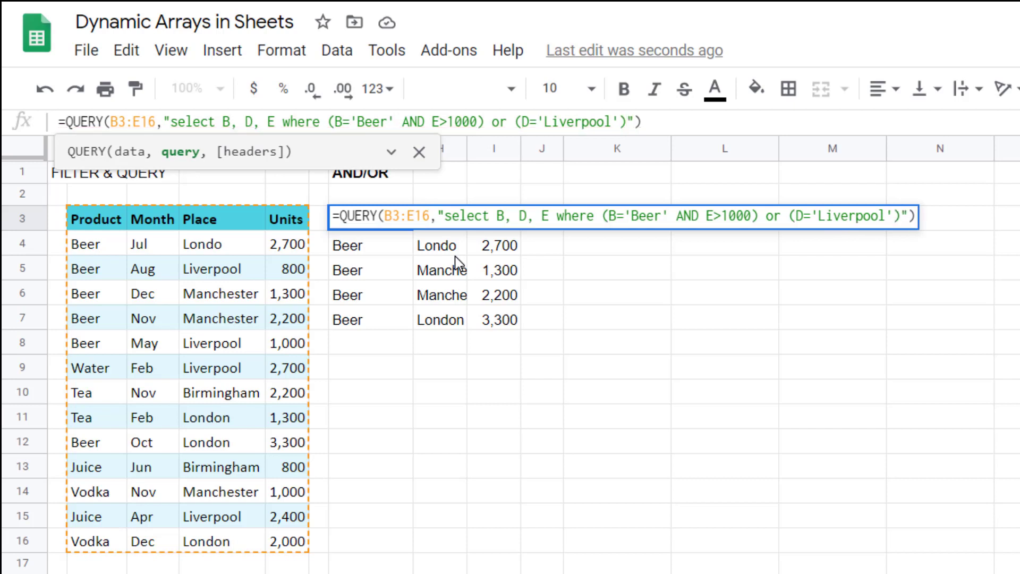
type("\")")
key("Return")
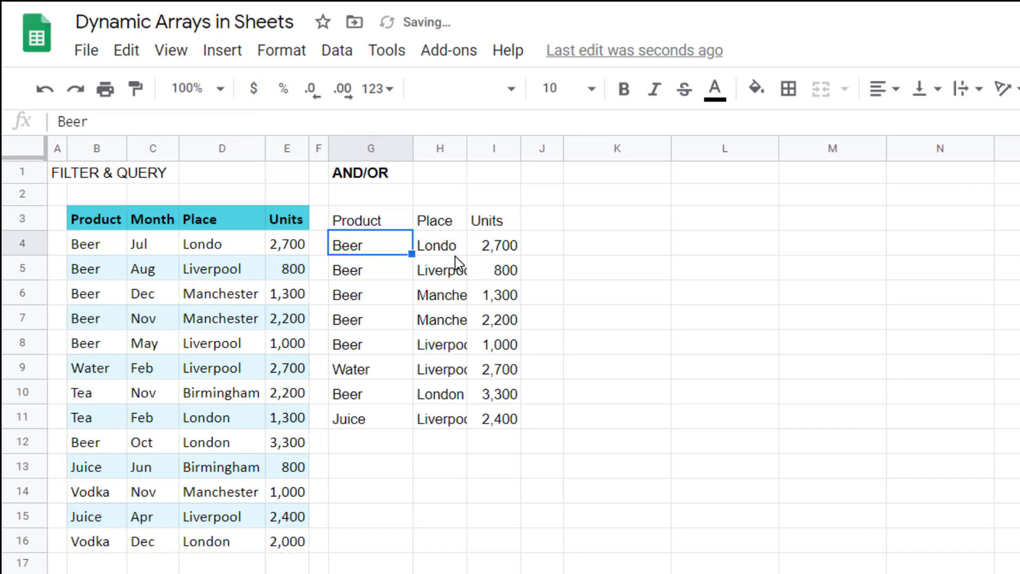
key("Up")
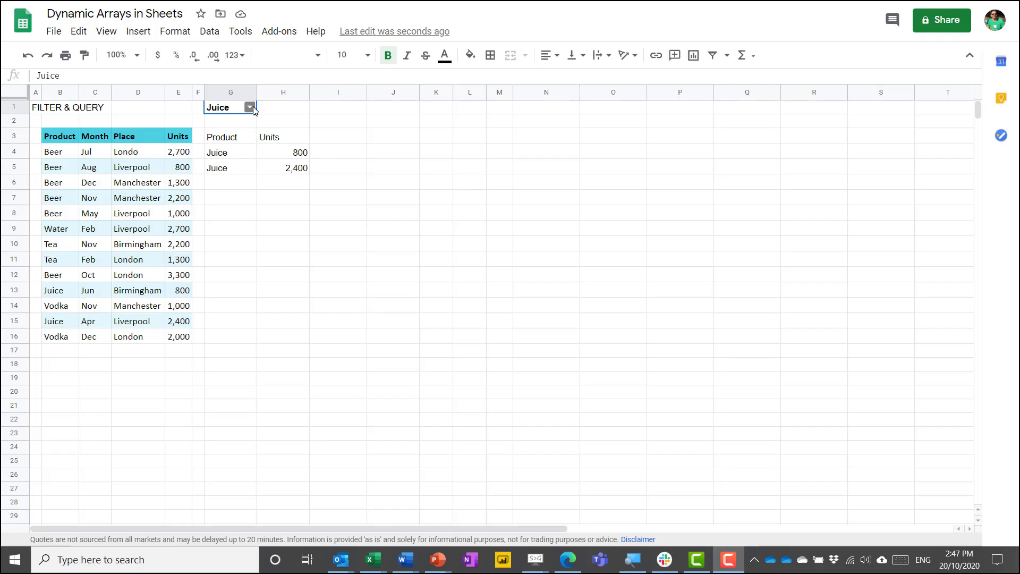
Choose Beer in G1's product dropdown.
left_click(253, 108)
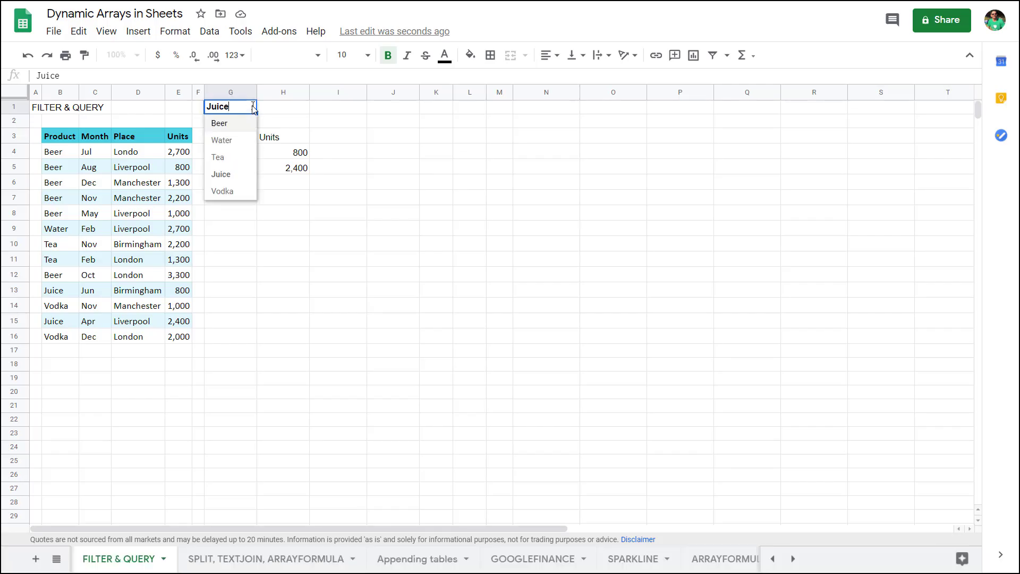
left_click(232, 124)
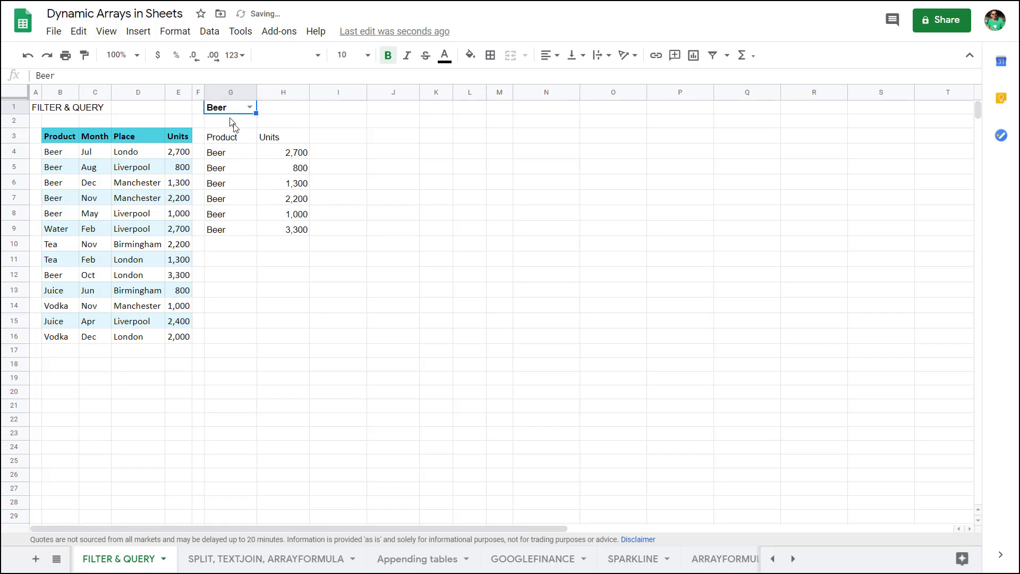
left_click(230, 258)
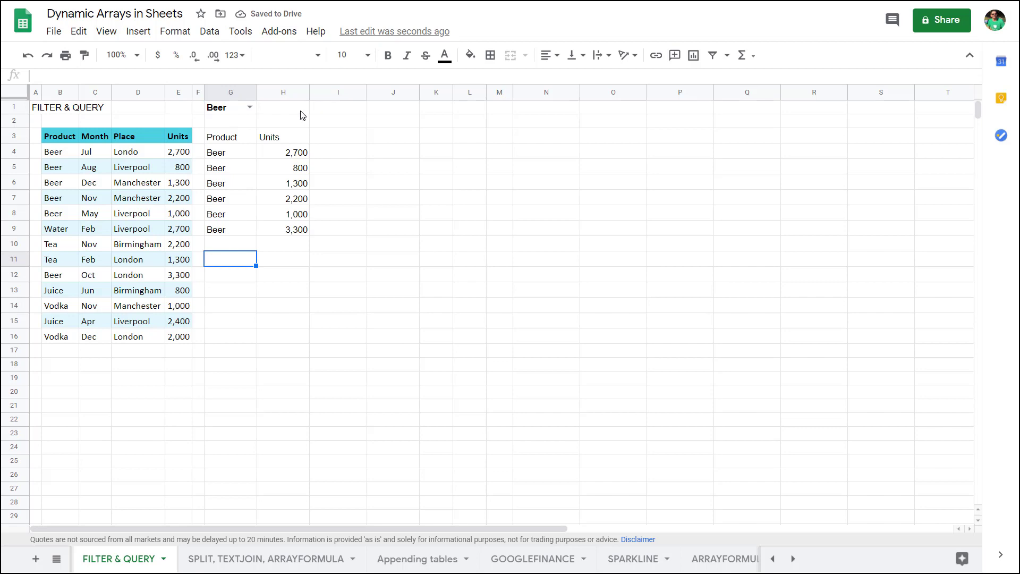
Add a data-validation dropdown to I1 listing B4:B16 and set it to Vodka.
left_click(337, 108)
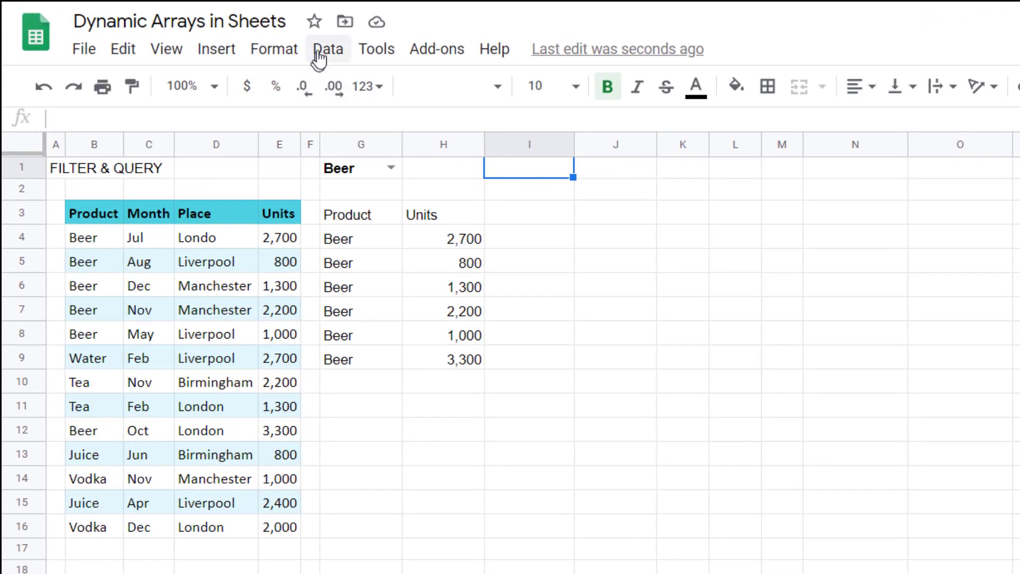
left_click(319, 57)
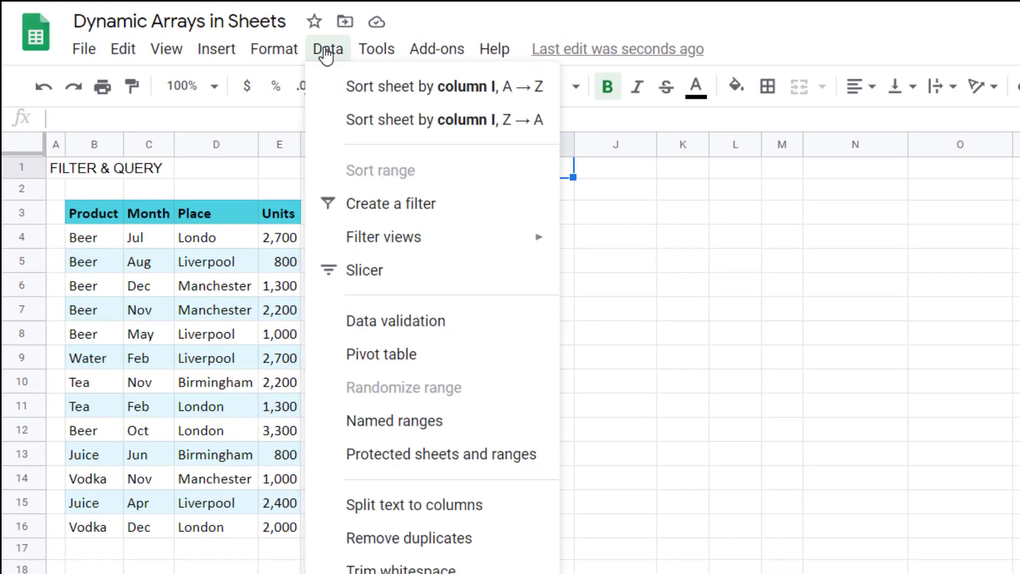
left_click(381, 323)
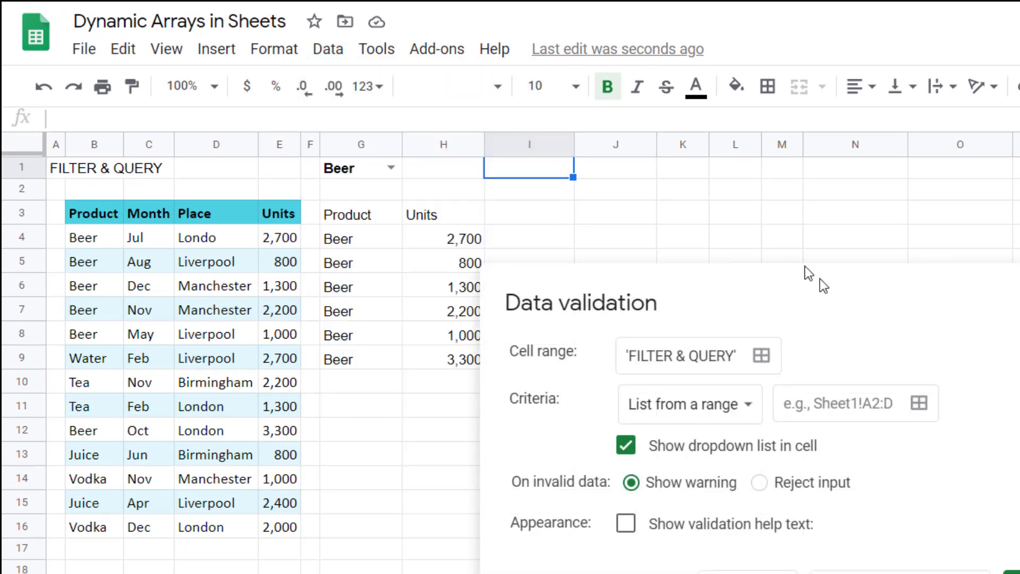
left_click(855, 403)
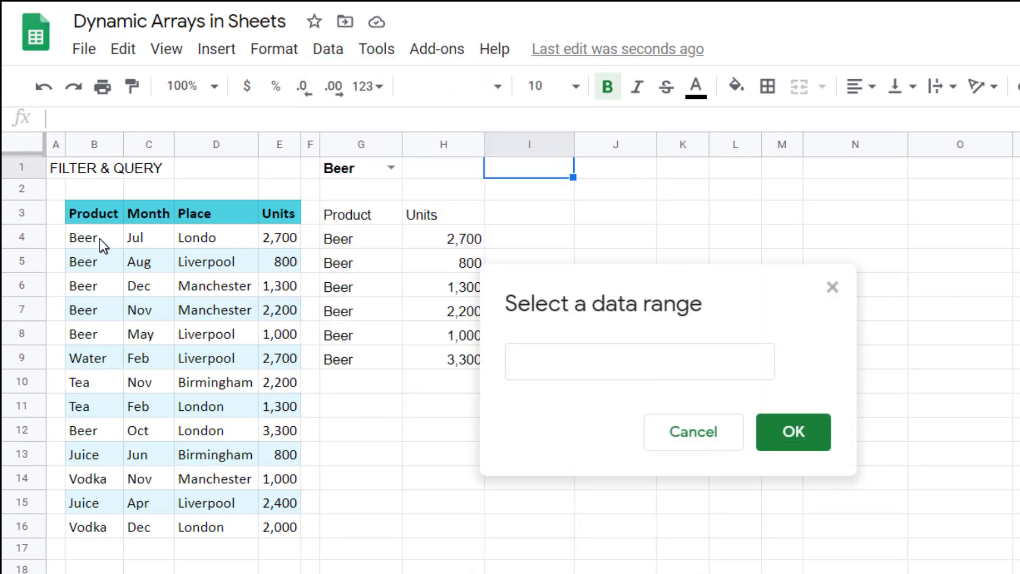
left_click_drag(100, 238, 103, 528)
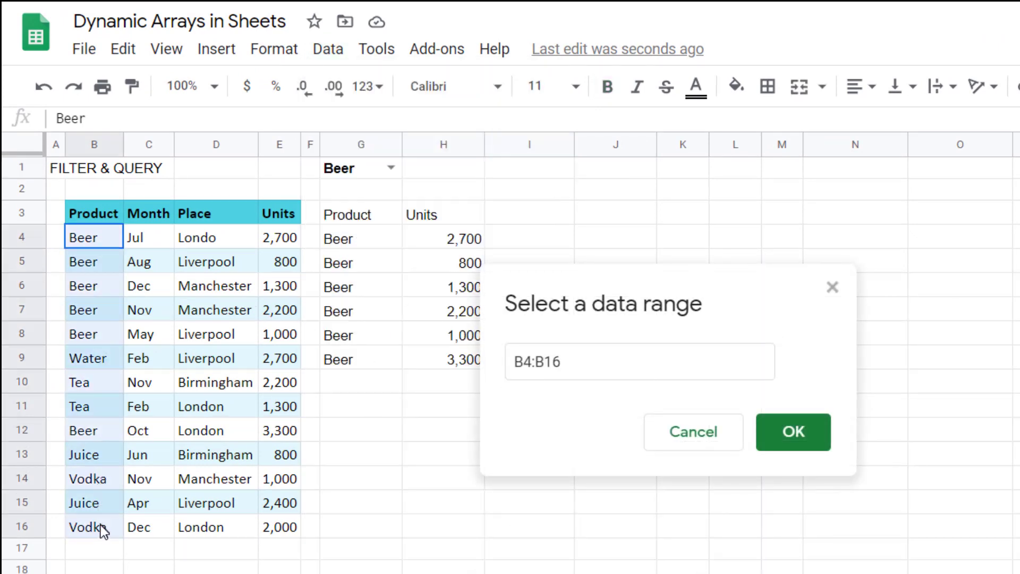
left_click(807, 453)
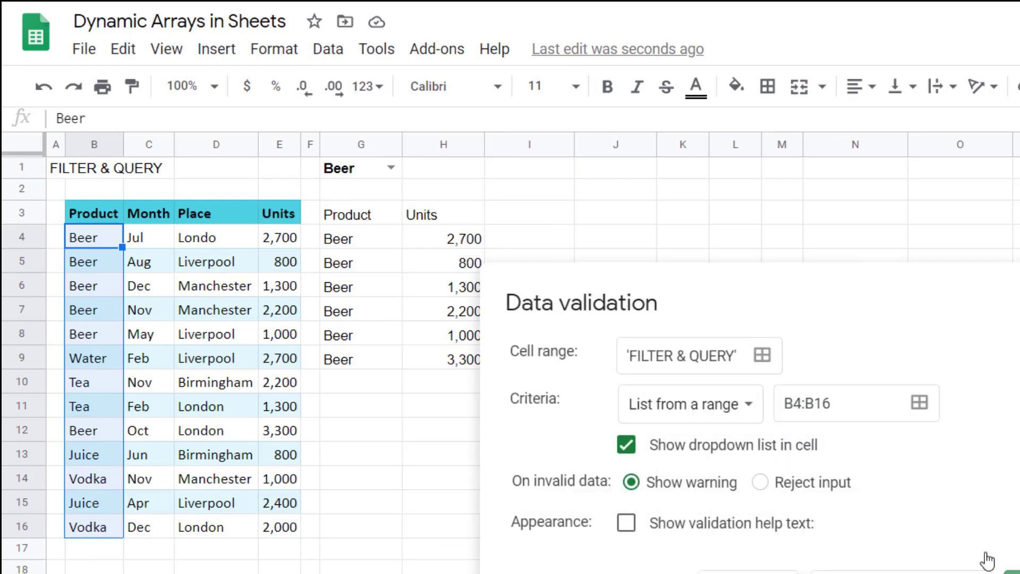
left_click(968, 553)
left_click(564, 174)
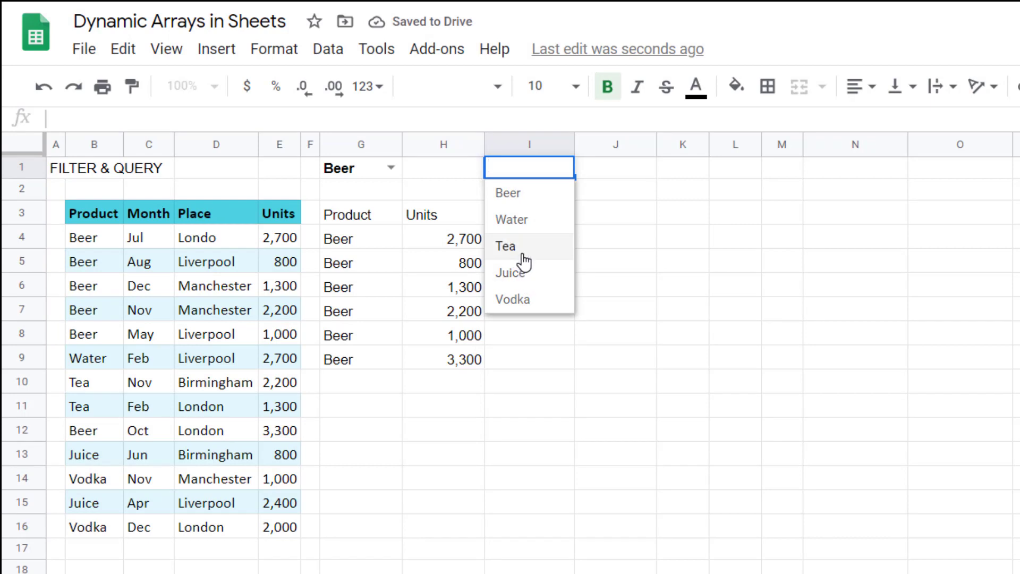
left_click(528, 305)
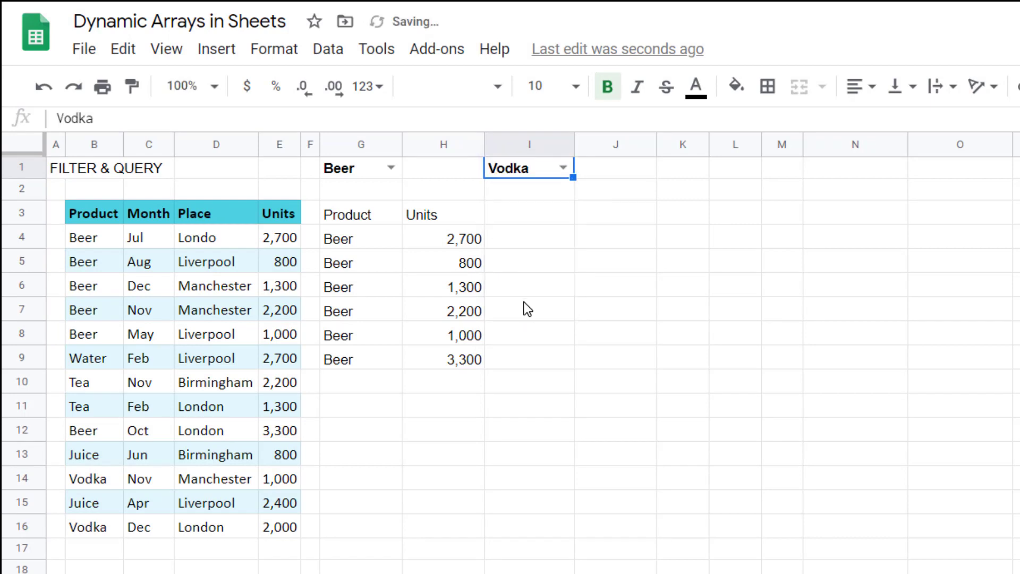
left_click(344, 406)
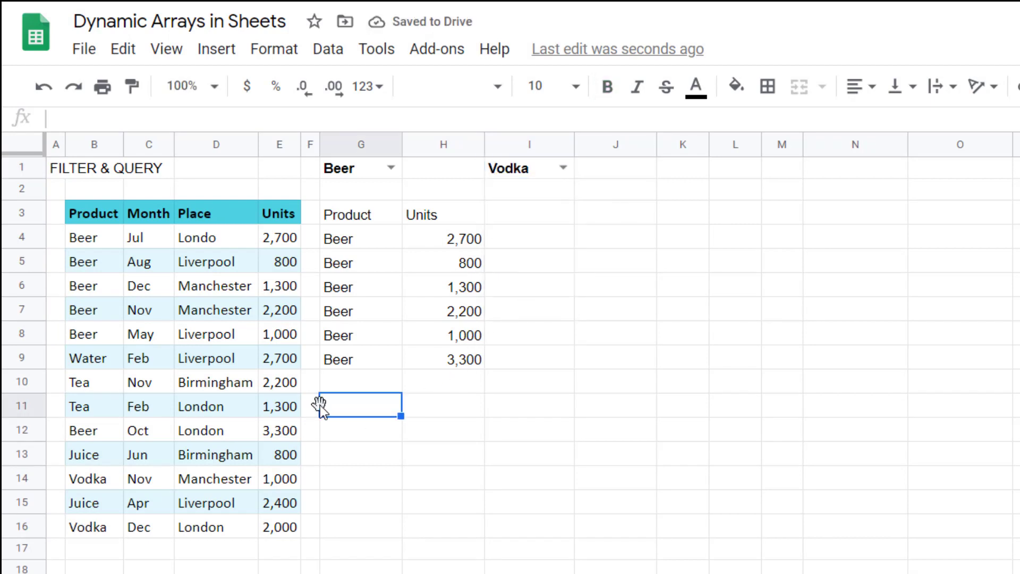
Enter =QUERY(B3:E16,"select B, E where B='"&I1&"'") in G11 to list the chosen product.
type("=qu")
key("Tab")
left_click_drag(102, 210, 304, 511)
type(",")
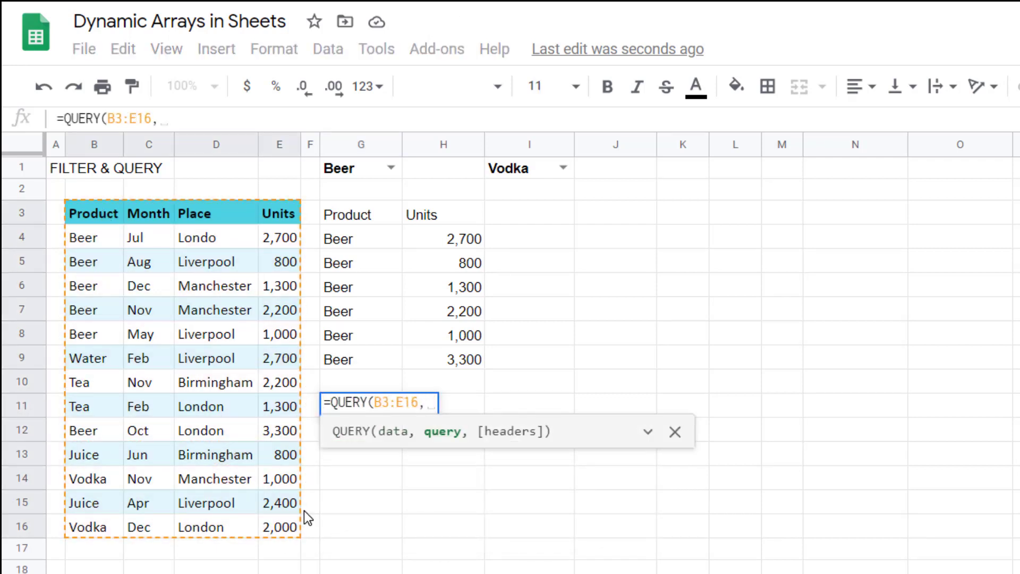
type("\"select ")
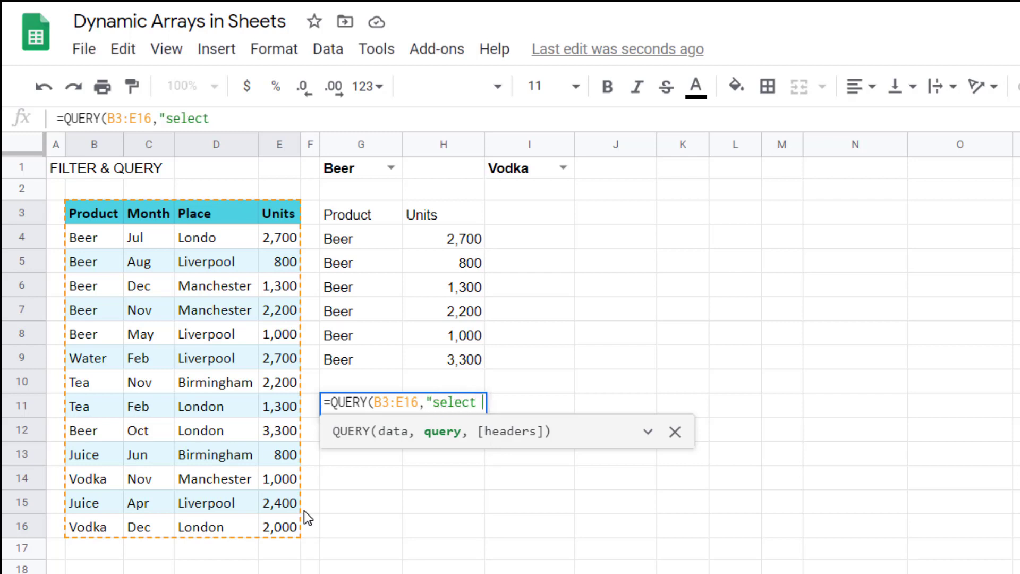
type("B, E where ")
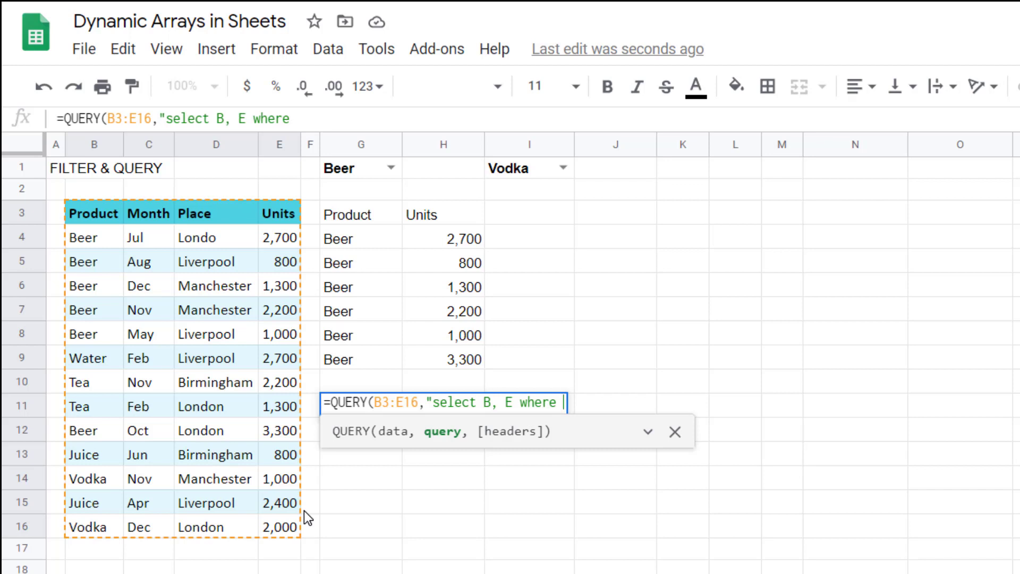
type("B='\"")
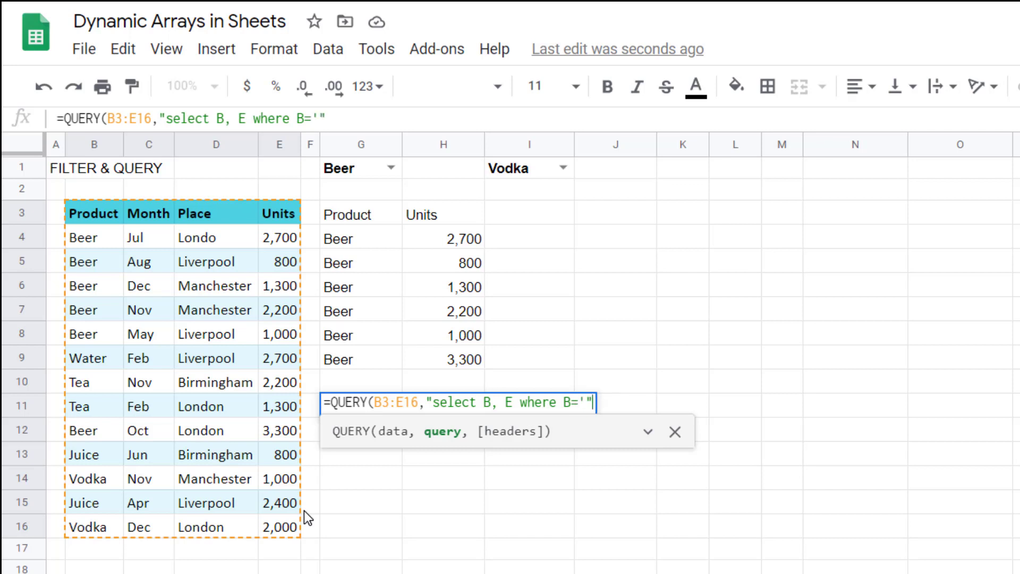
type("&")
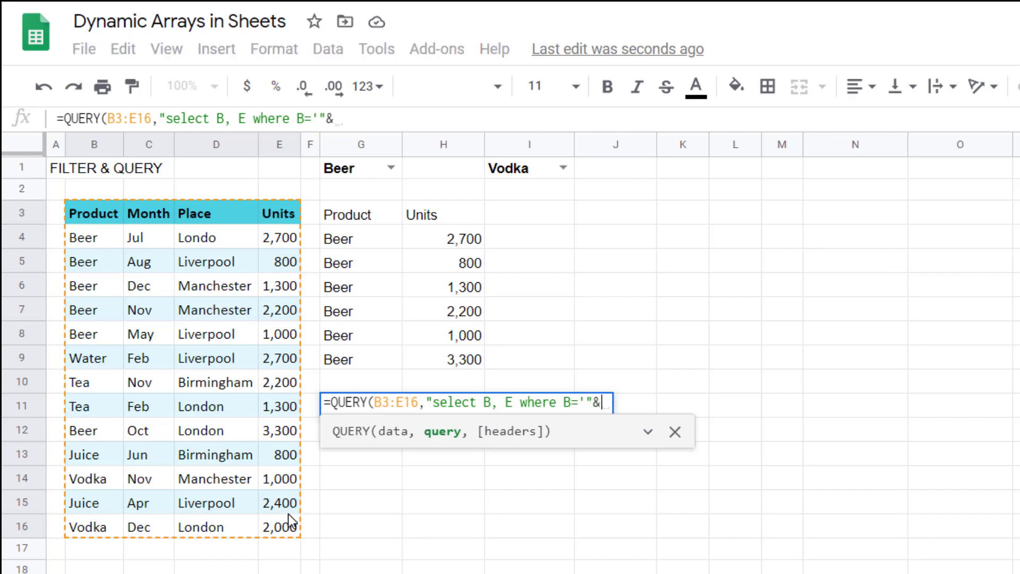
left_click(510, 171)
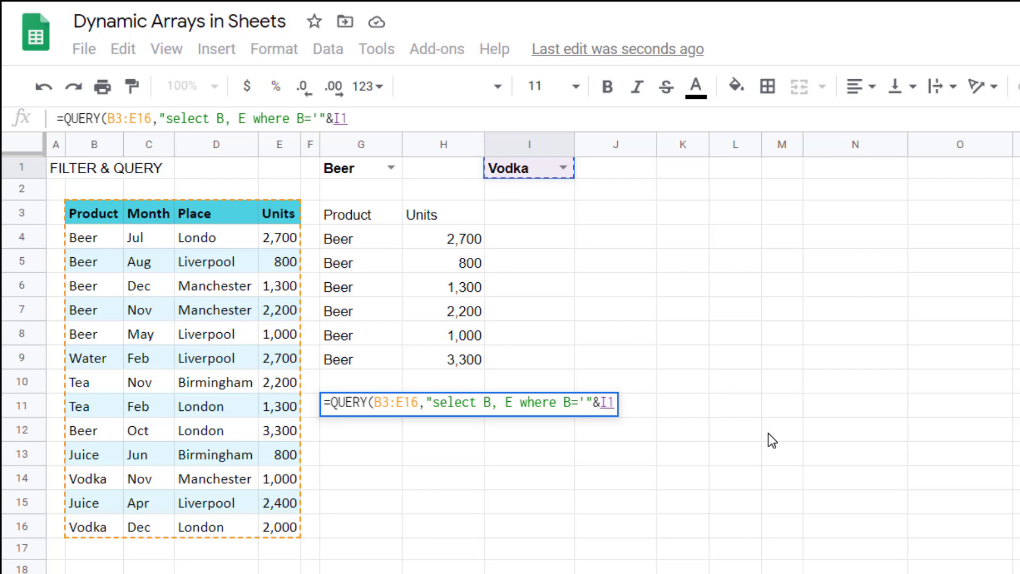
type("&")
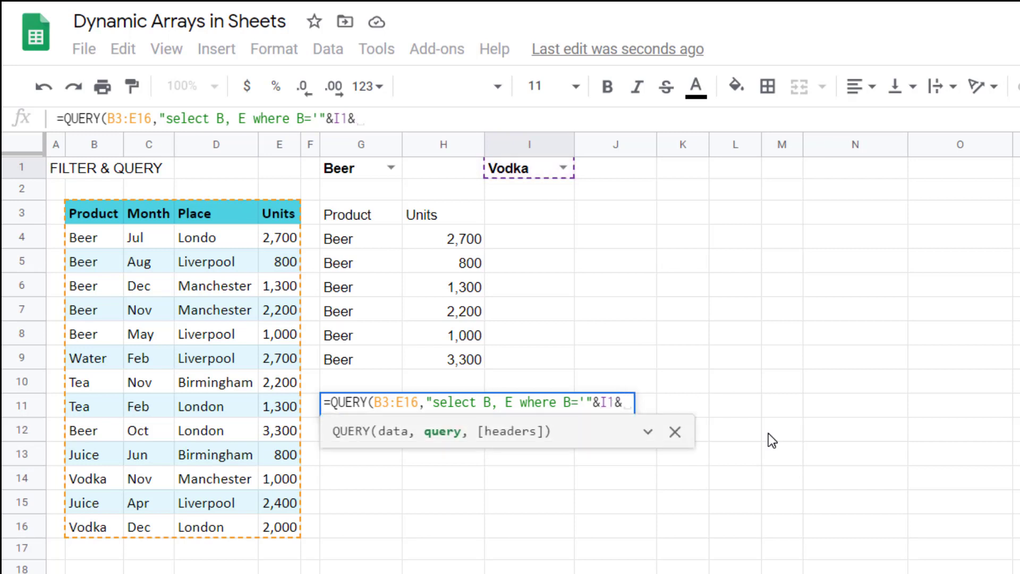
type("\"")
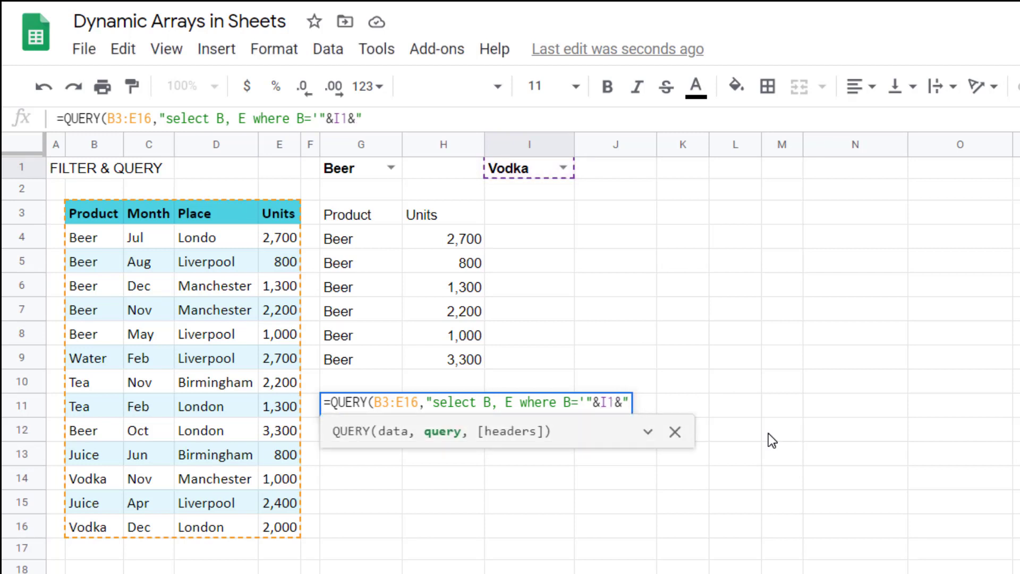
type("'\")")
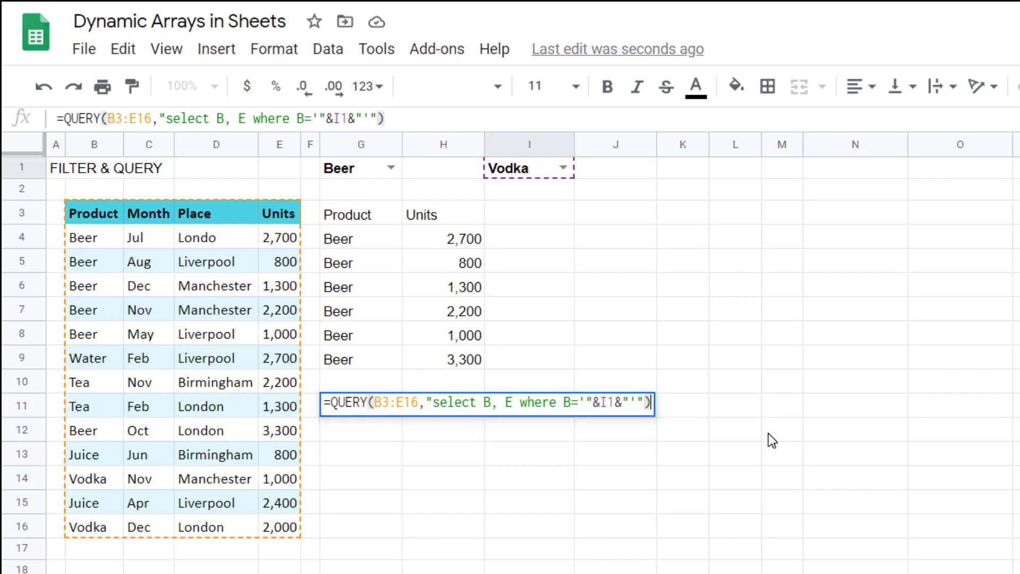
key("Return")
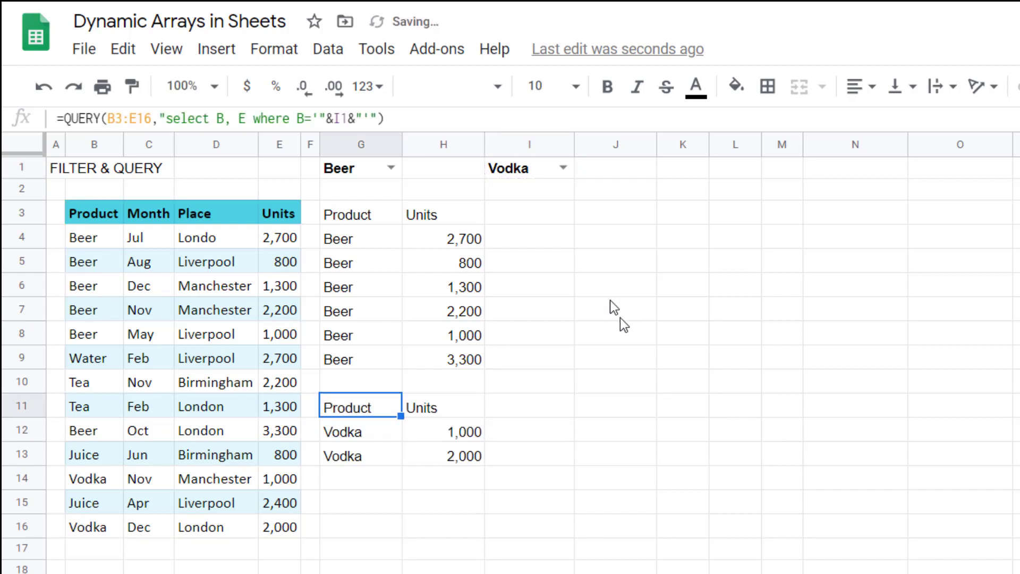
double_click(530, 168)
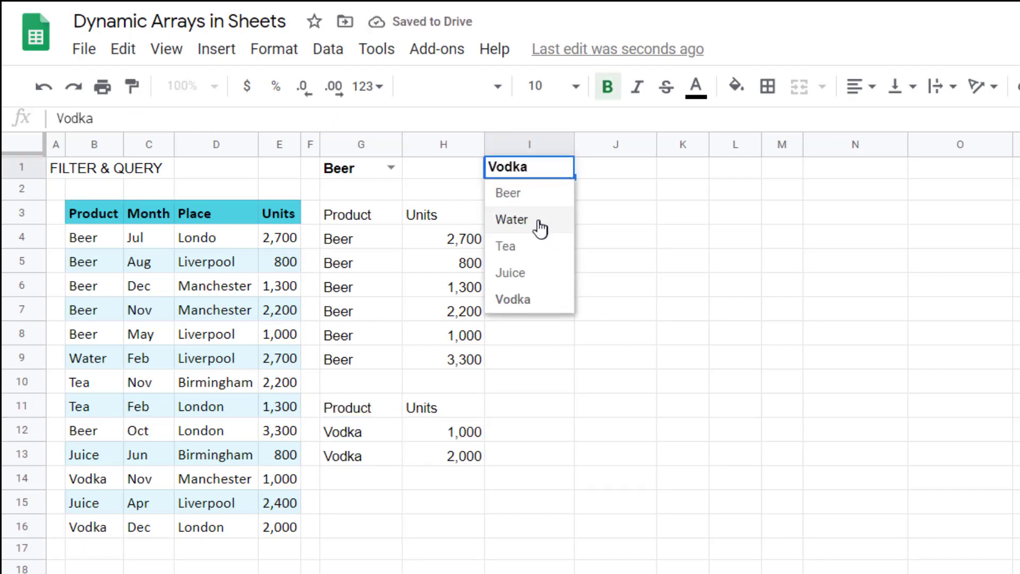
Choose Tea in I1 and temporarily hard-code 'Tea' in G11's where clause in place of &I1&.
left_click(531, 247)
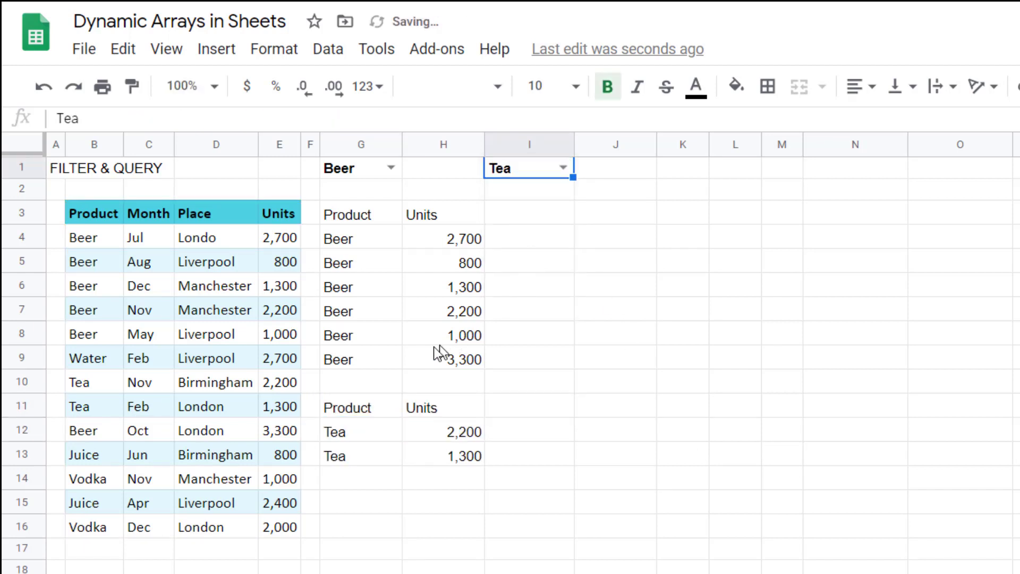
left_click(347, 415)
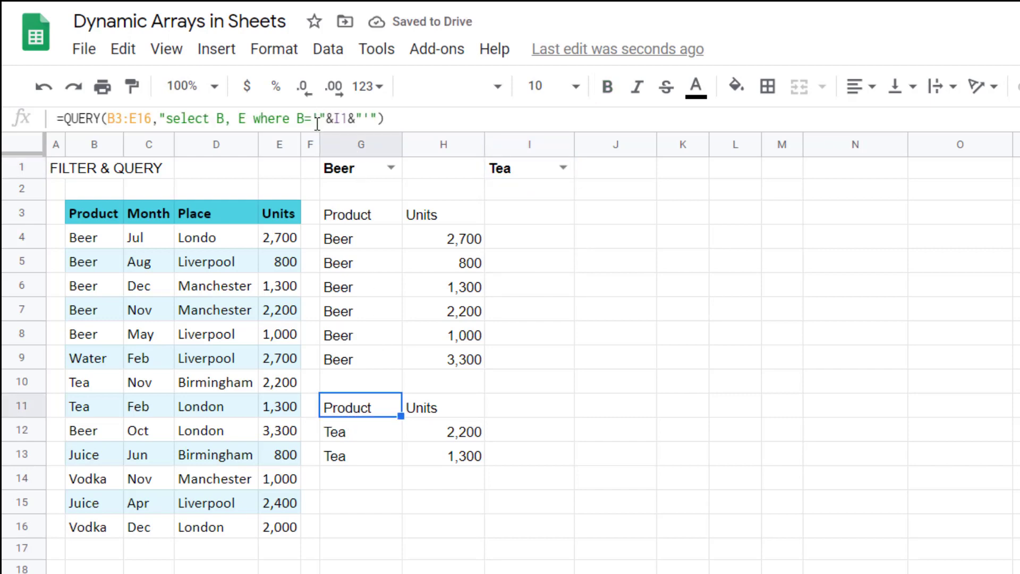
left_click_drag(318, 119, 365, 118)
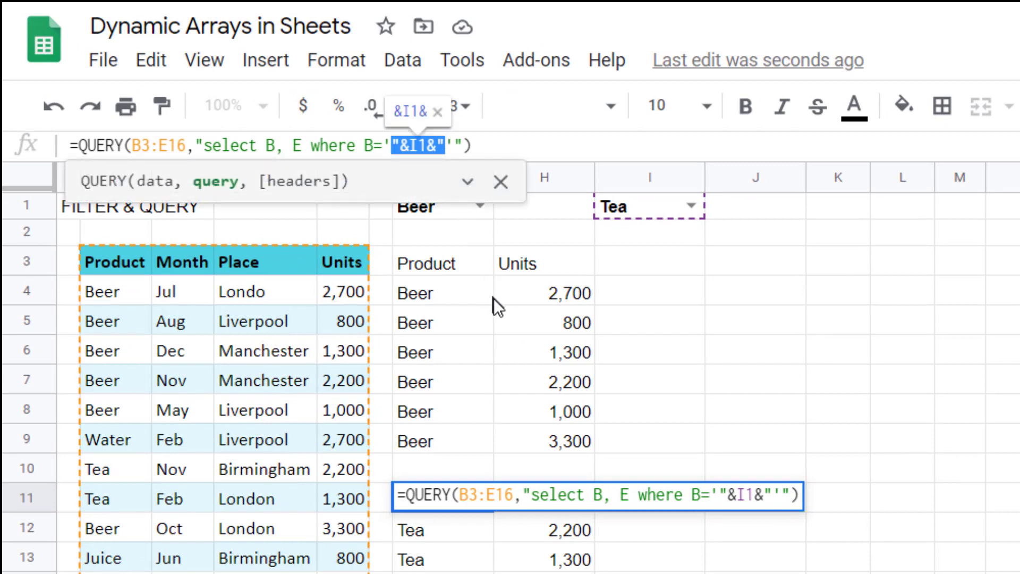
key("BackSpace")
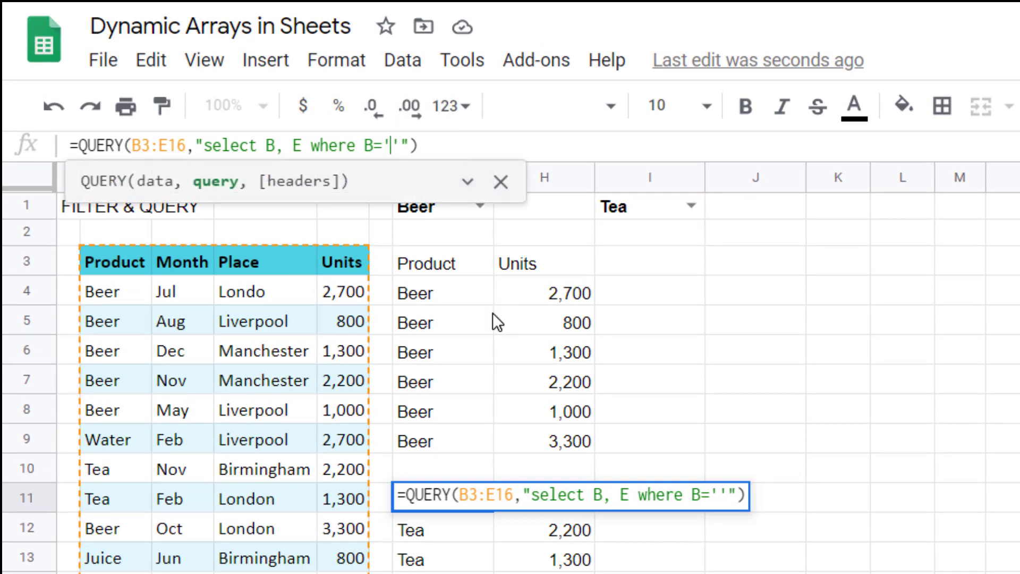
type("Tea")
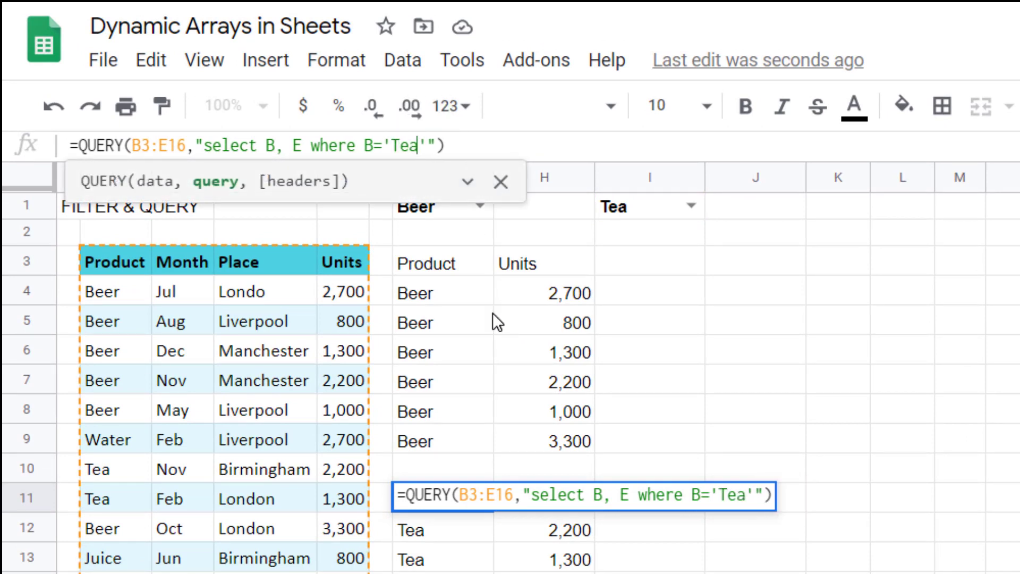
key("Return")
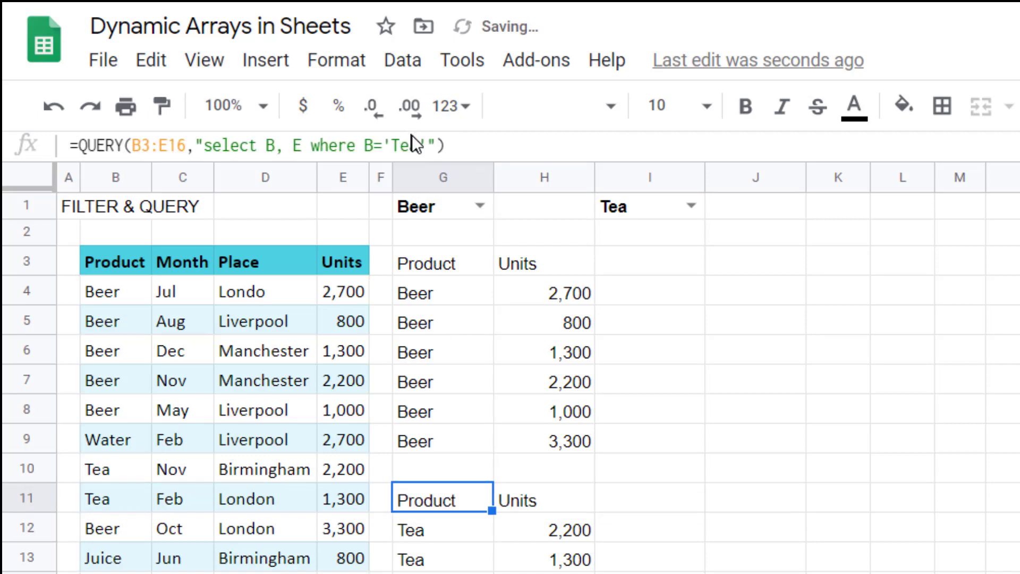
Swap the hard-coded Tea in G11's query for "&I1&" and check the closing quotes.
left_click(398, 145)
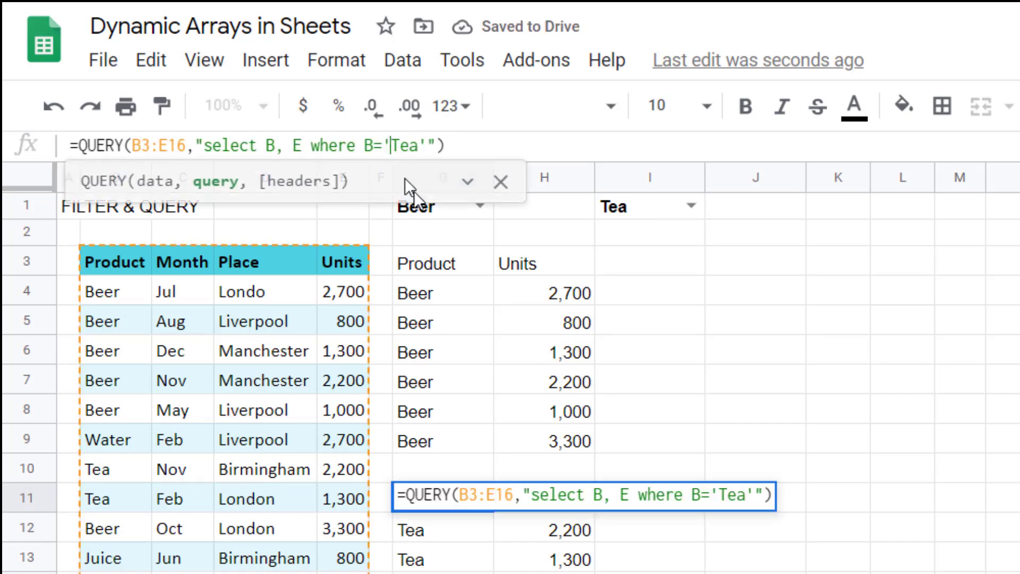
key("shift+Right")
key("shift+Right")
key("shift+Right")
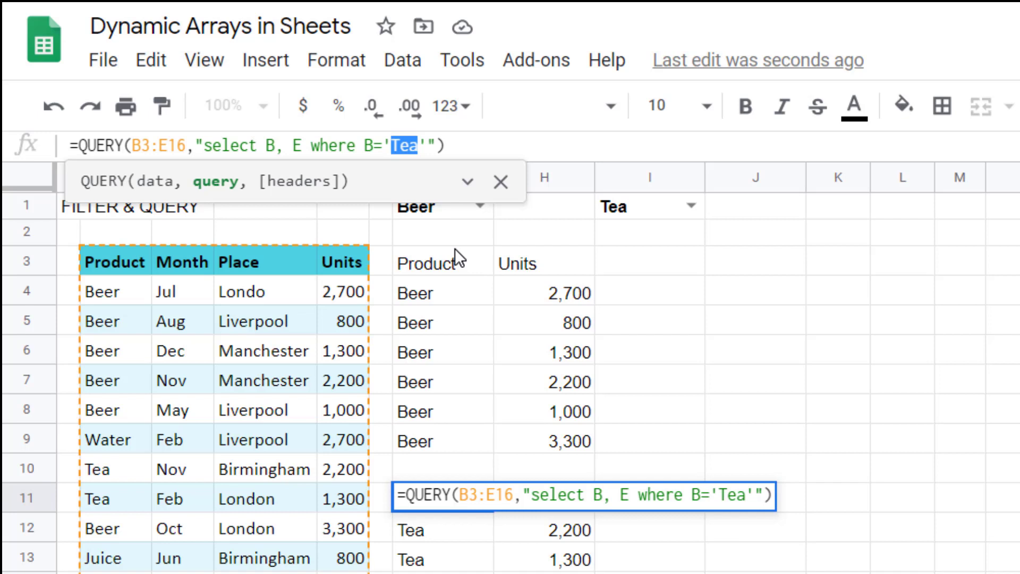
key("BackSpace")
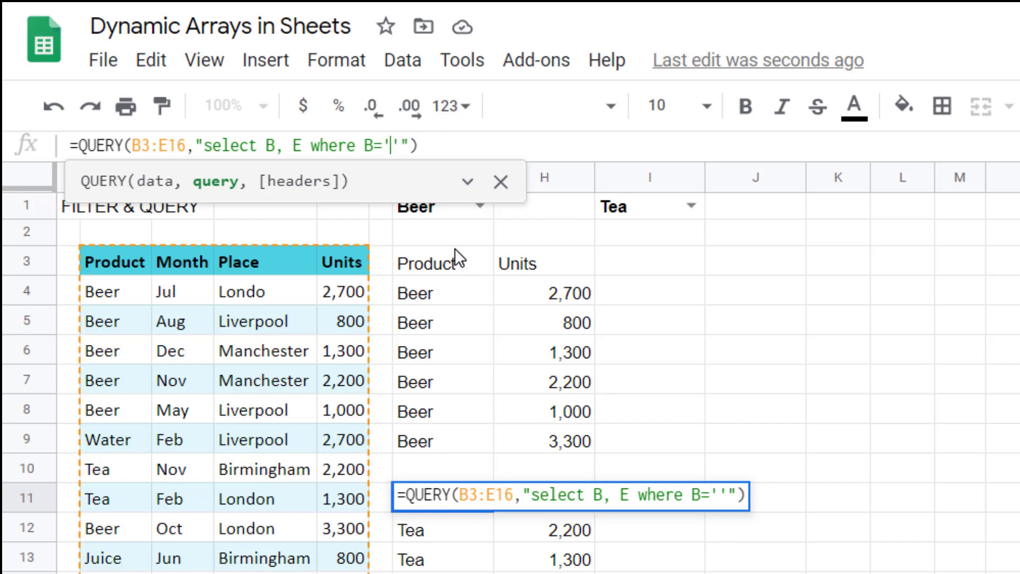
type("\"")
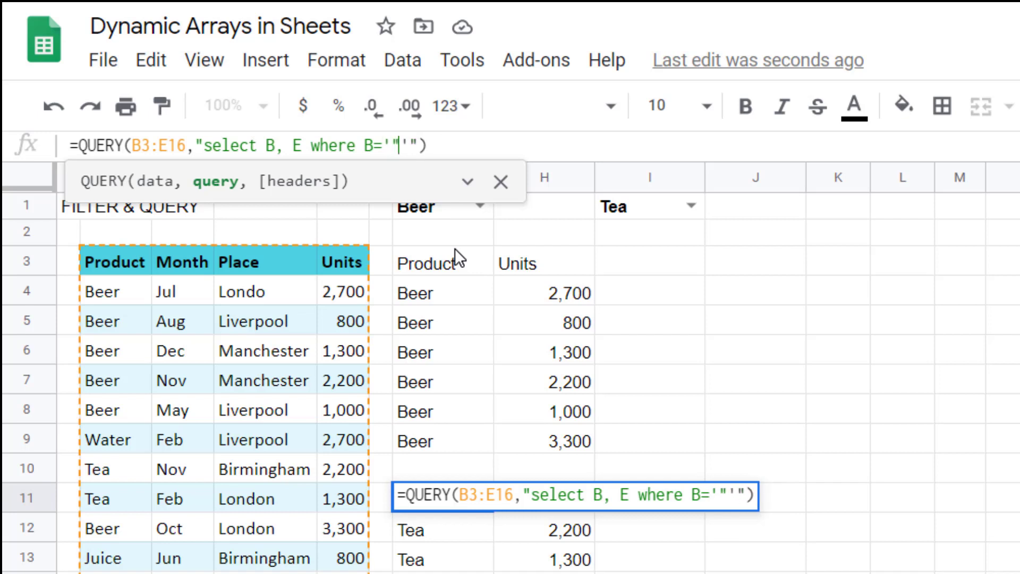
left_click(406, 144)
type("&")
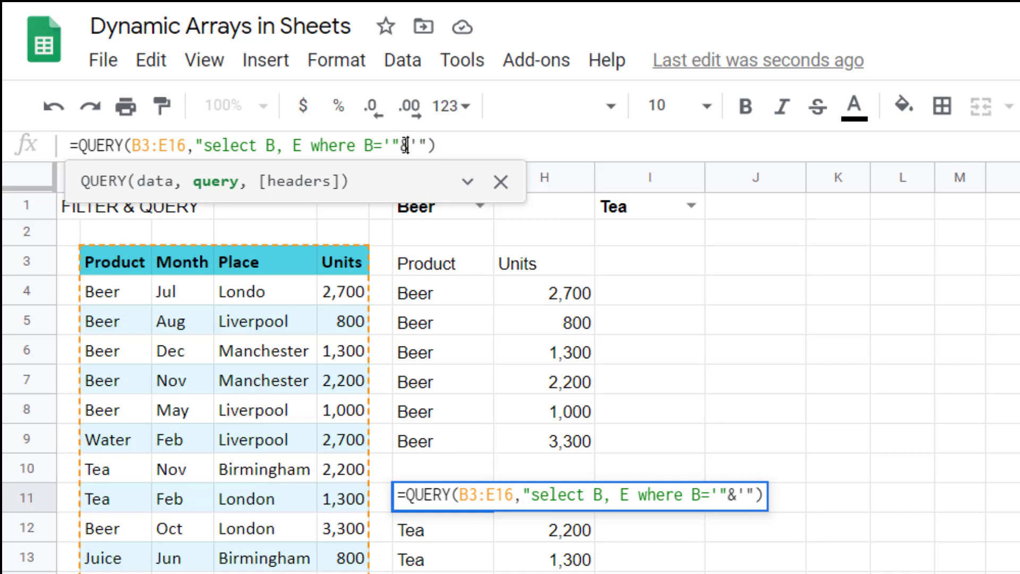
left_click(626, 206)
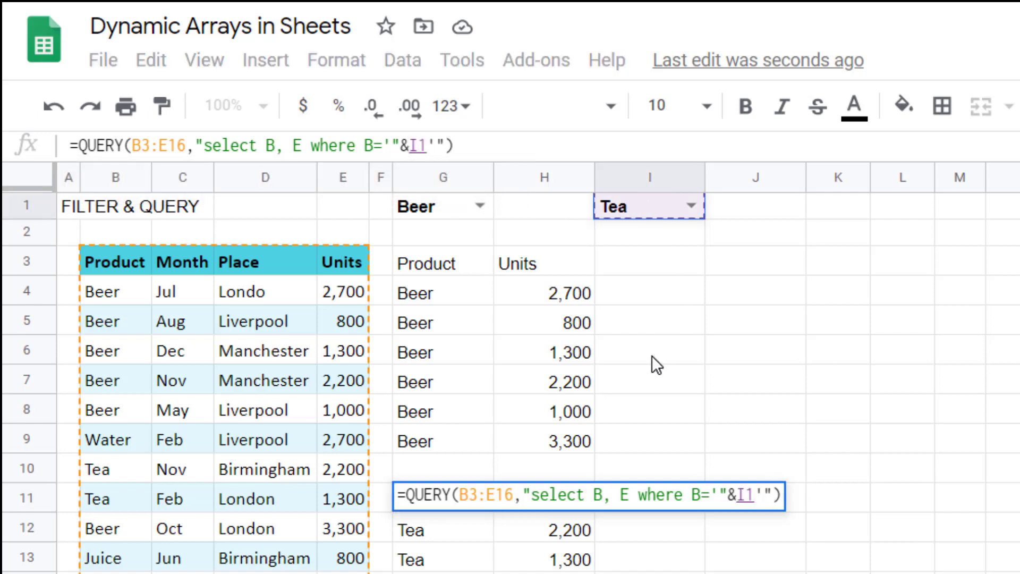
type("&")
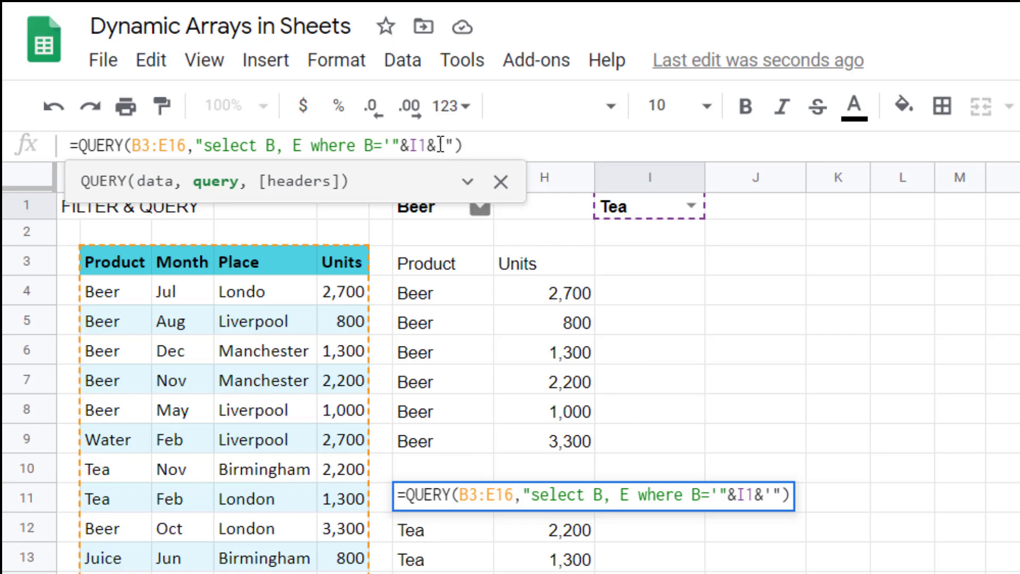
type("\"")
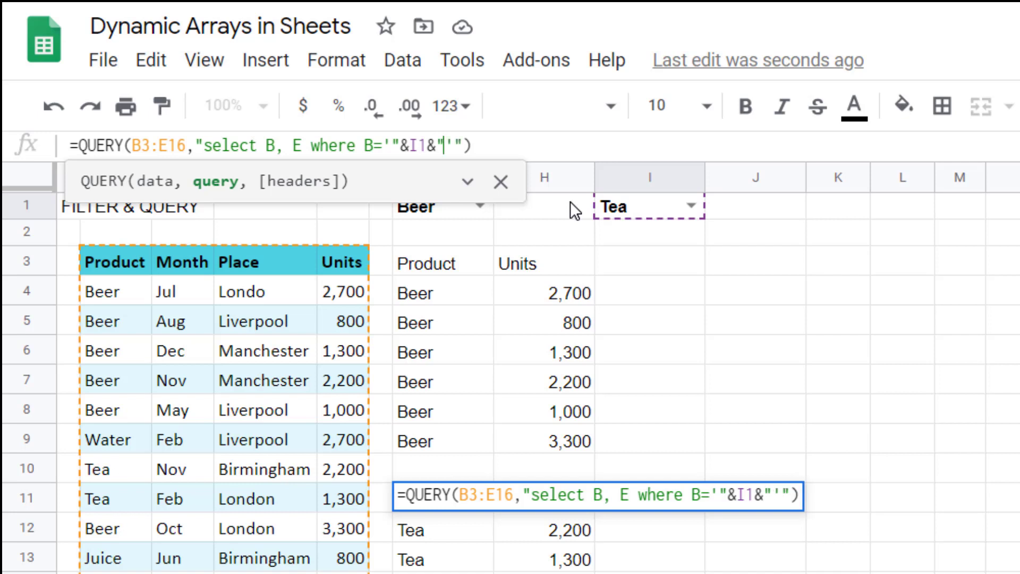
left_click_drag(437, 145, 457, 144)
left_click(457, 145)
left_click_drag(456, 145, 464, 144)
Review the description filter formula and set the start date in D3 to 18-Sep-19.
left_click(470, 145)
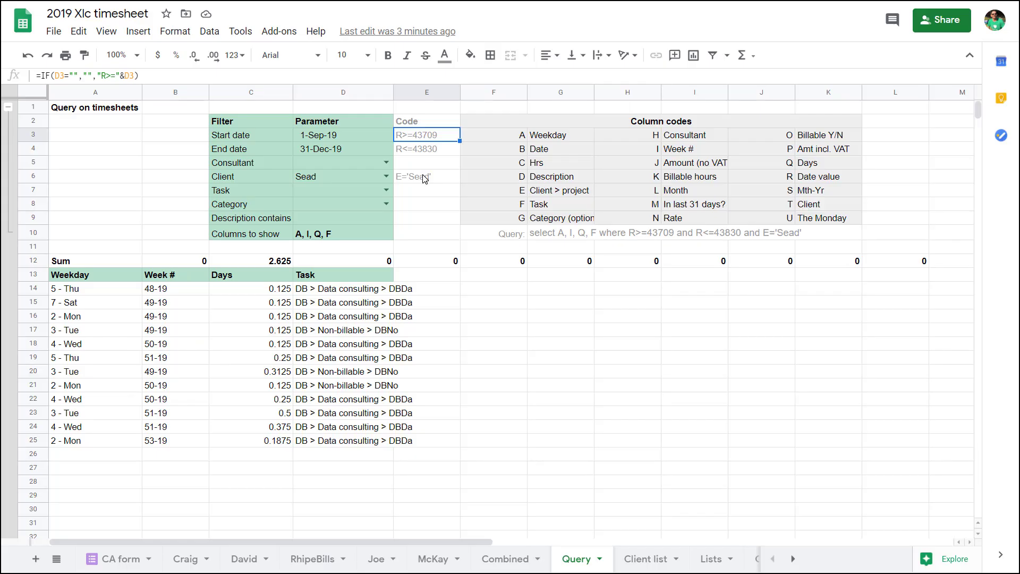
left_click(426, 219)
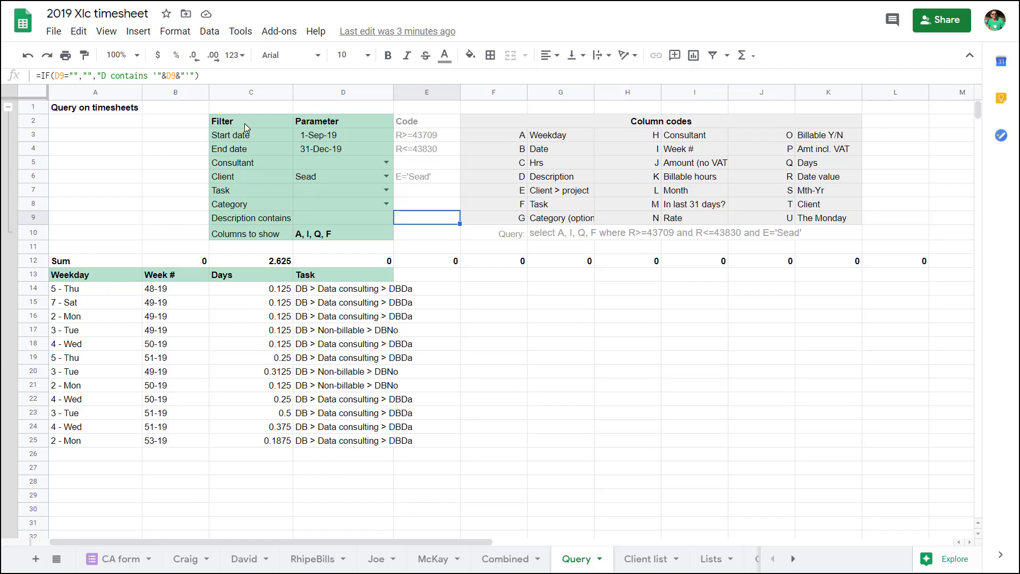
left_click(328, 140)
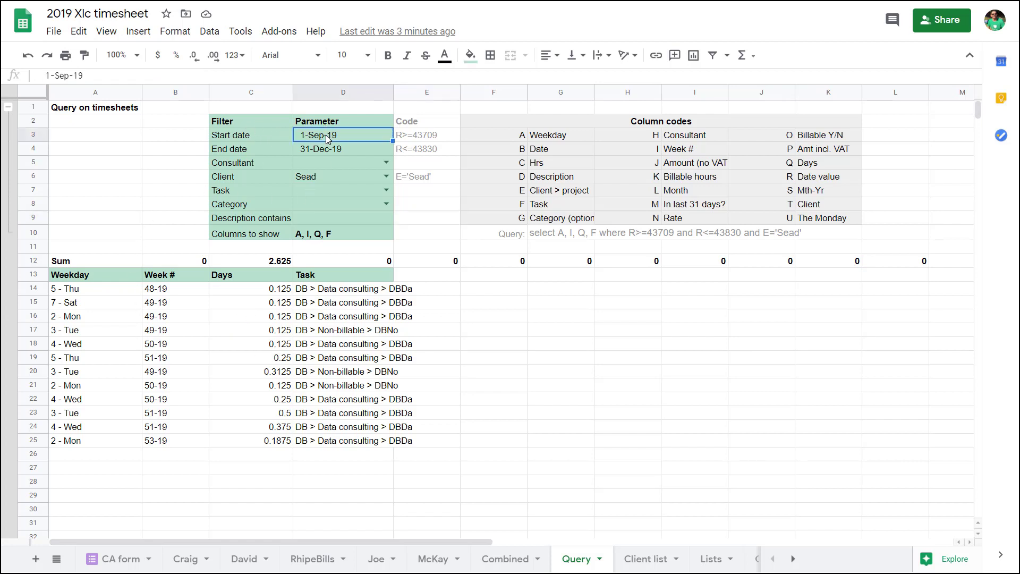
double_click(328, 139)
left_click(338, 218)
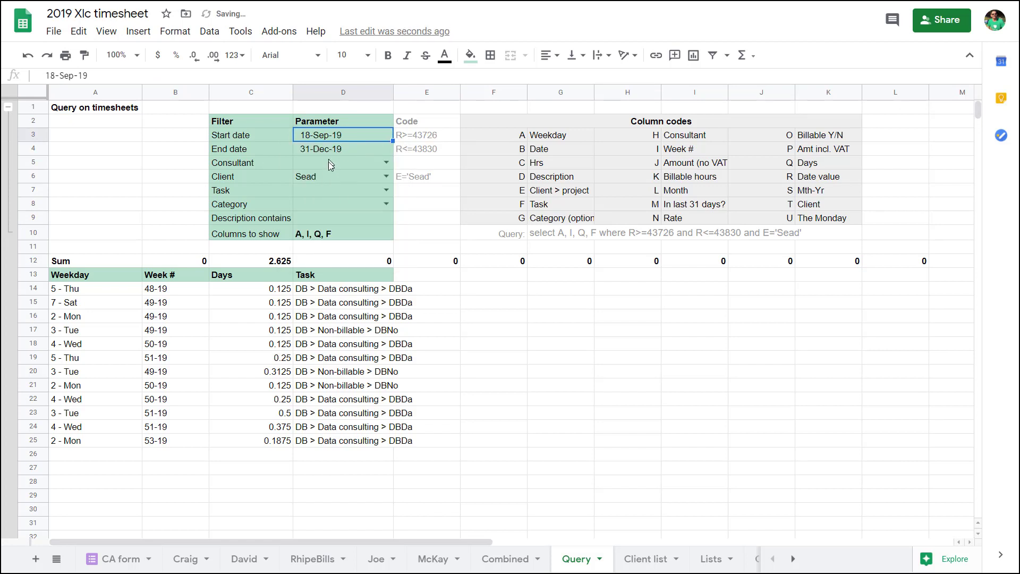
left_click(329, 165)
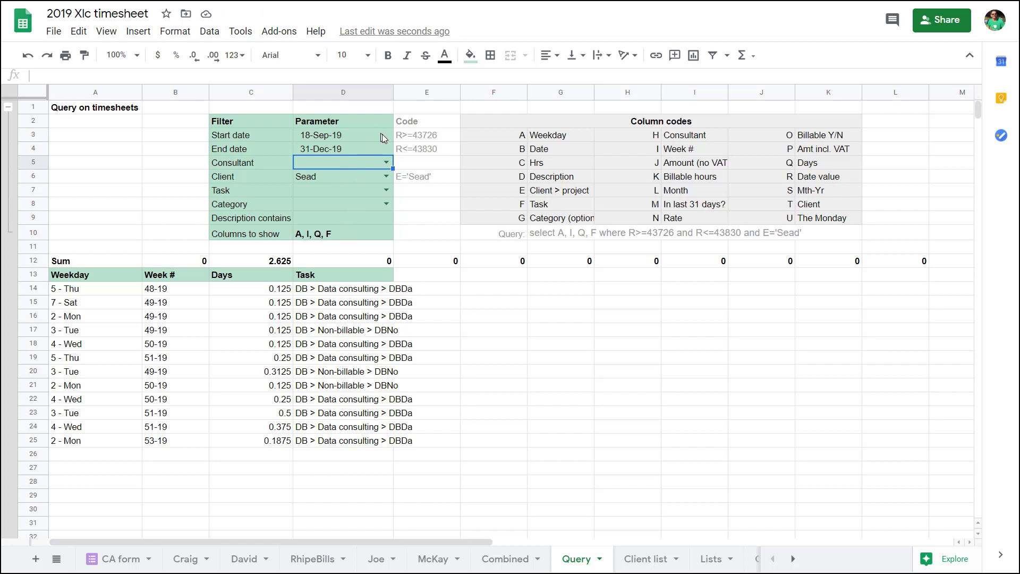
Change the columns-to-show list in D10 to A, I, F, Q.
left_click(326, 237)
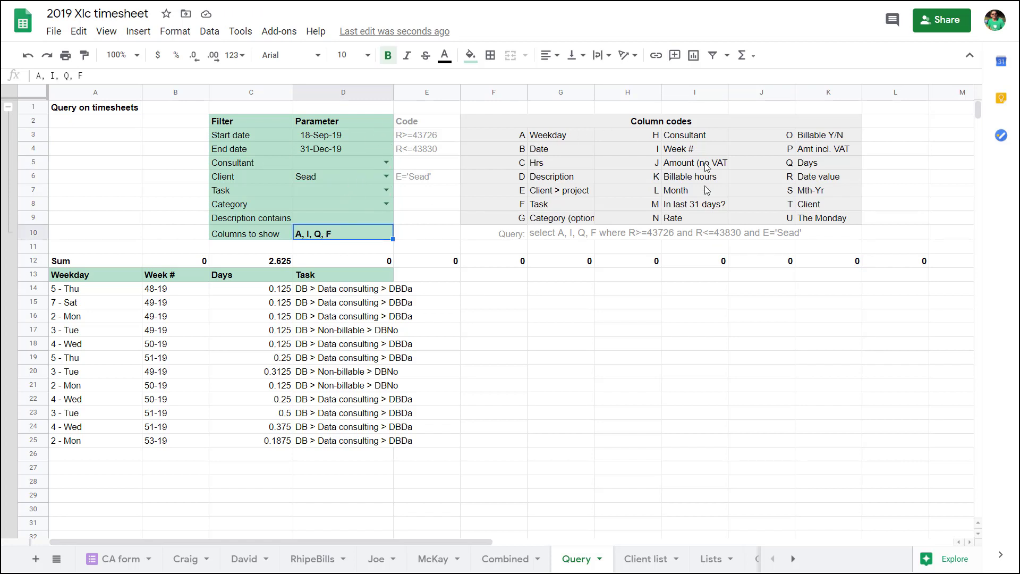
key("F2")
key("BackSpace")
key("BackSpace")
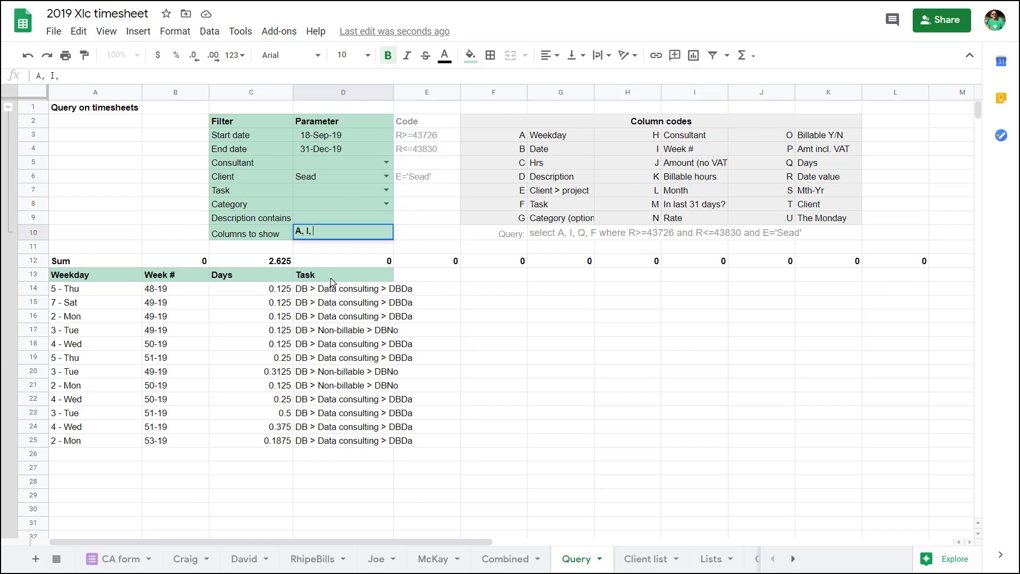
type("F, Q")
key("Return")
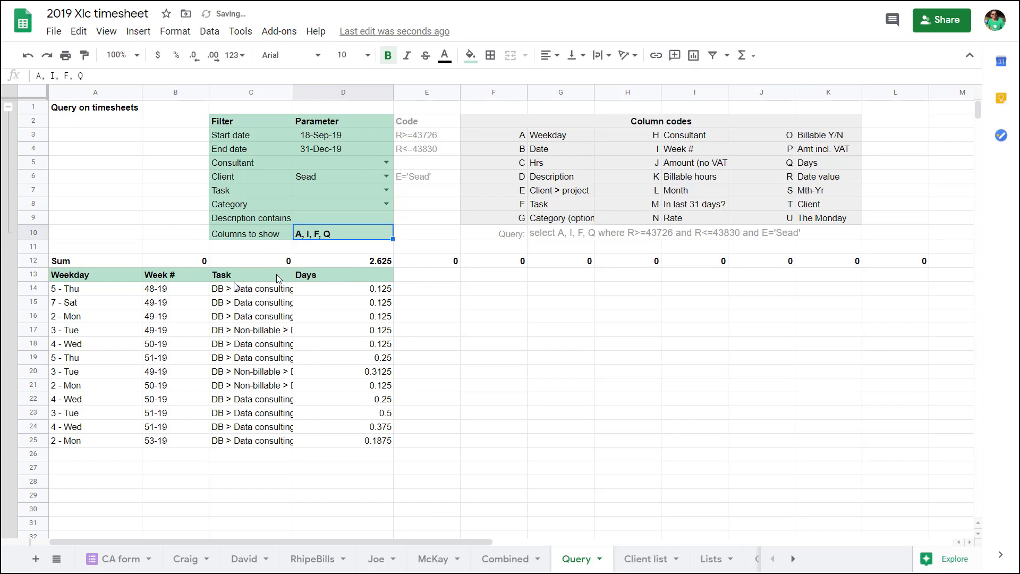
Review the Days sum, the E3–E5 code formulas and the formula building the query string.
left_click(329, 264)
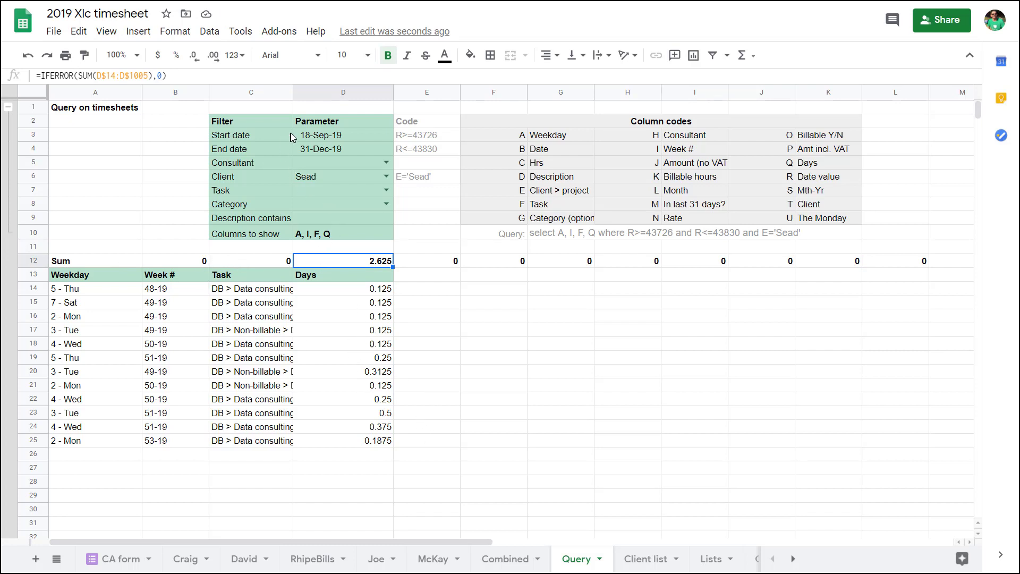
left_click_drag(346, 132, 356, 227)
left_click(417, 137)
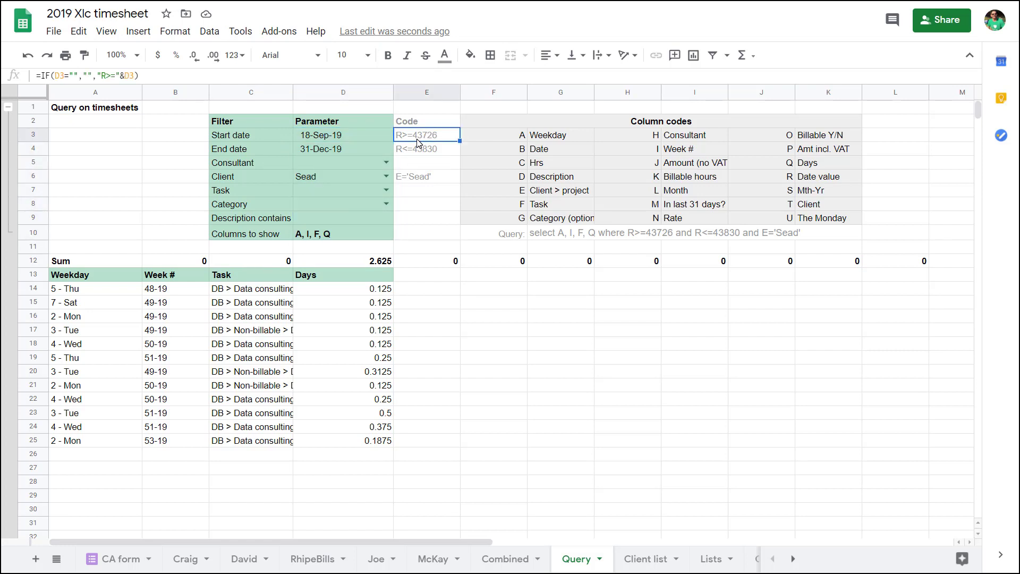
left_click(412, 151)
left_click(412, 165)
left_click(418, 154)
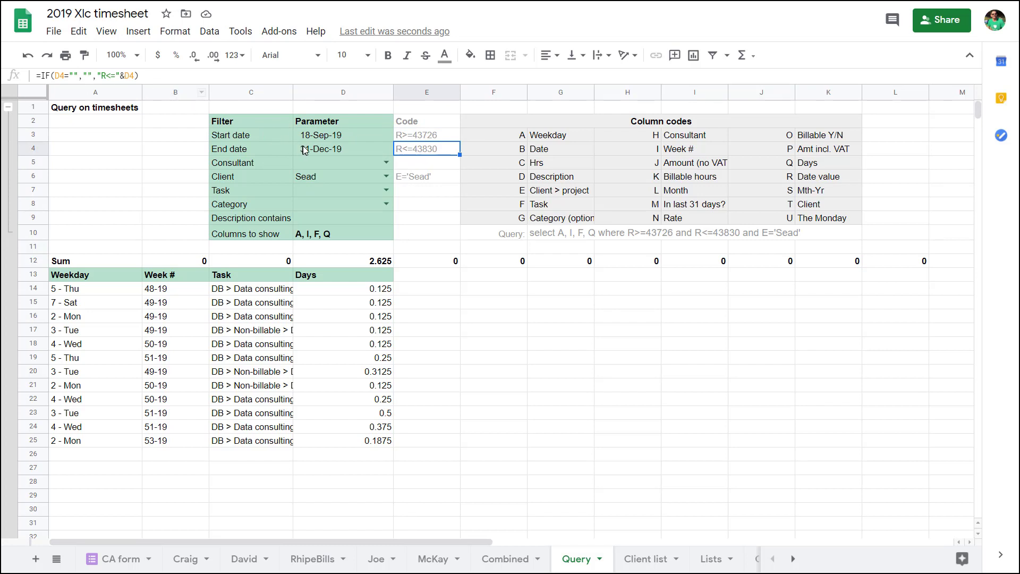
left_click(536, 234)
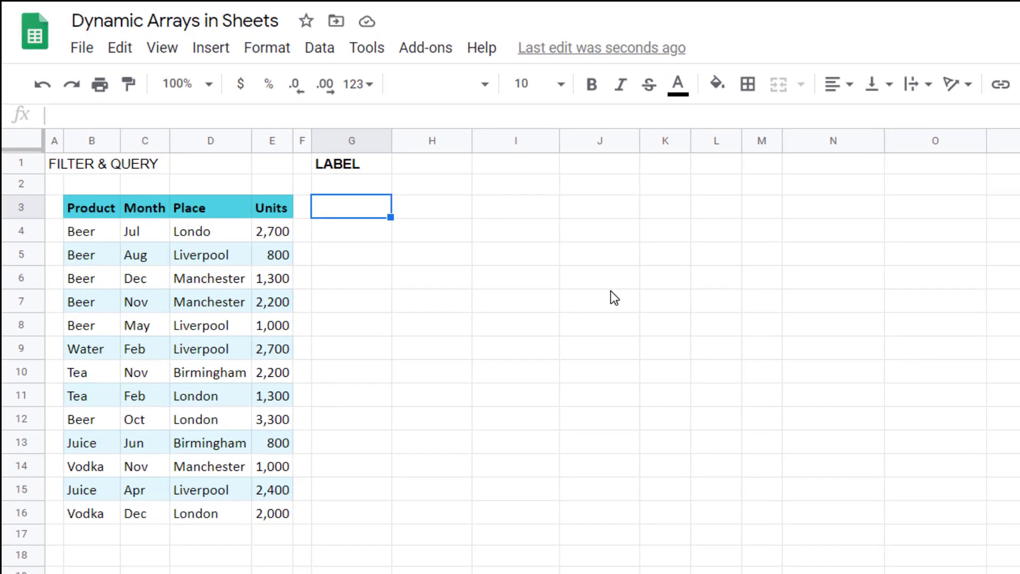
Enter =QUERY(B3:E16,"select * label B 'Drink', C 'Date'") in G3 and check the relabelled headers.
type("=que")
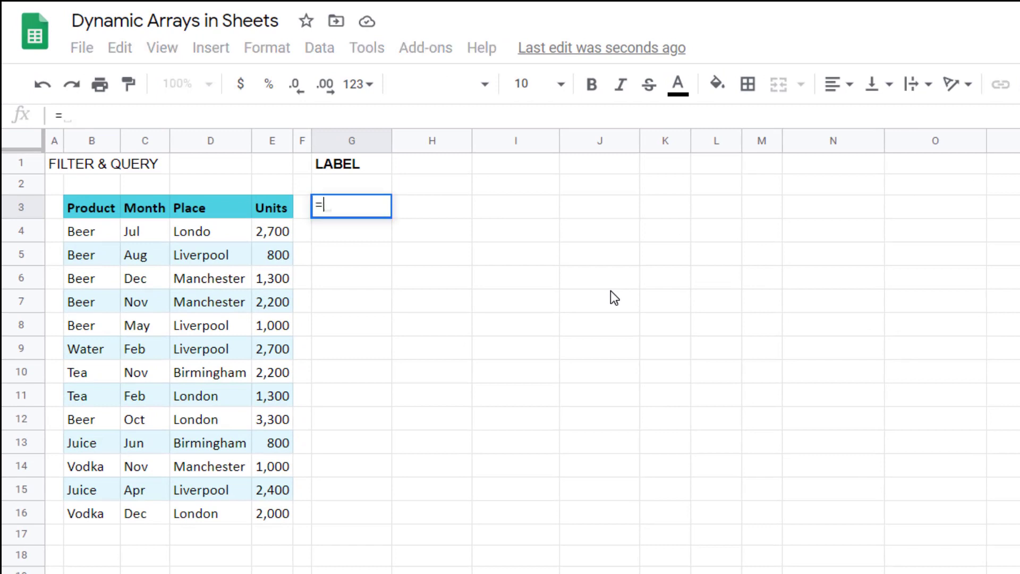
key("Tab")
key("Left")
key("Left")
key("Left")
key("Left")
key("Left")
key("ctrl+shift+Down")
key("ctrl+shift+Right")
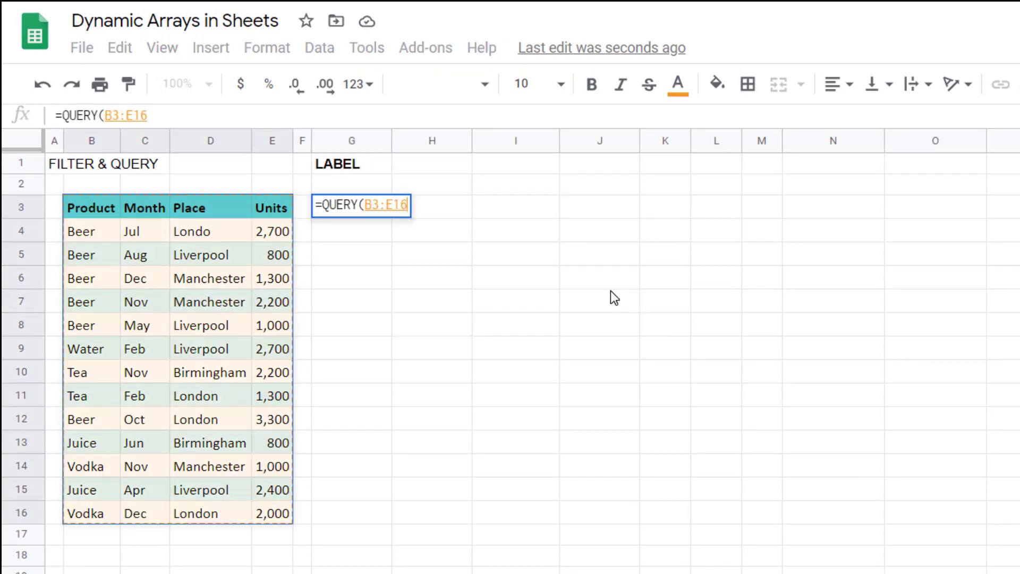
type(",\"select")
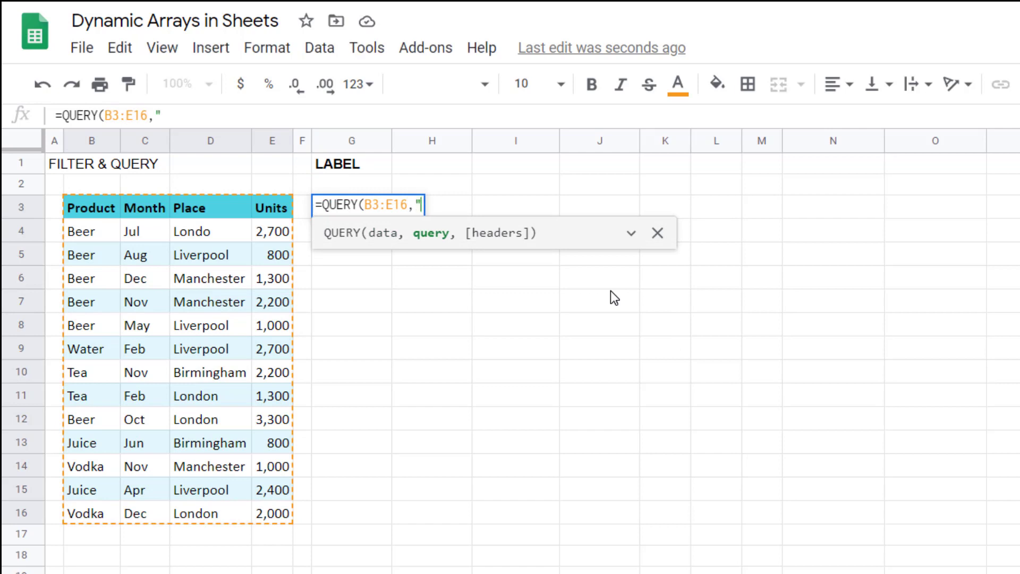
type(" * ")
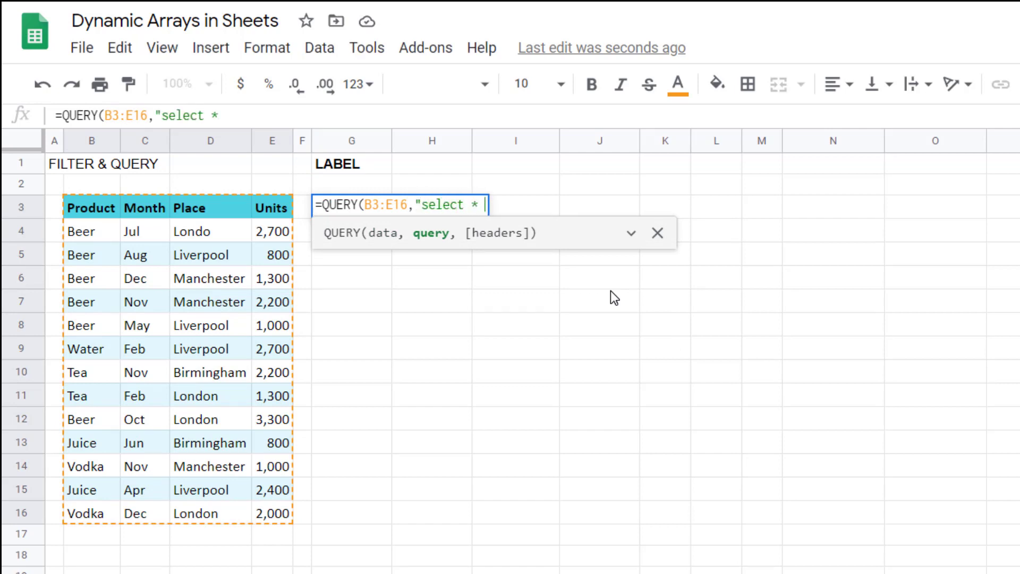
type("label ")
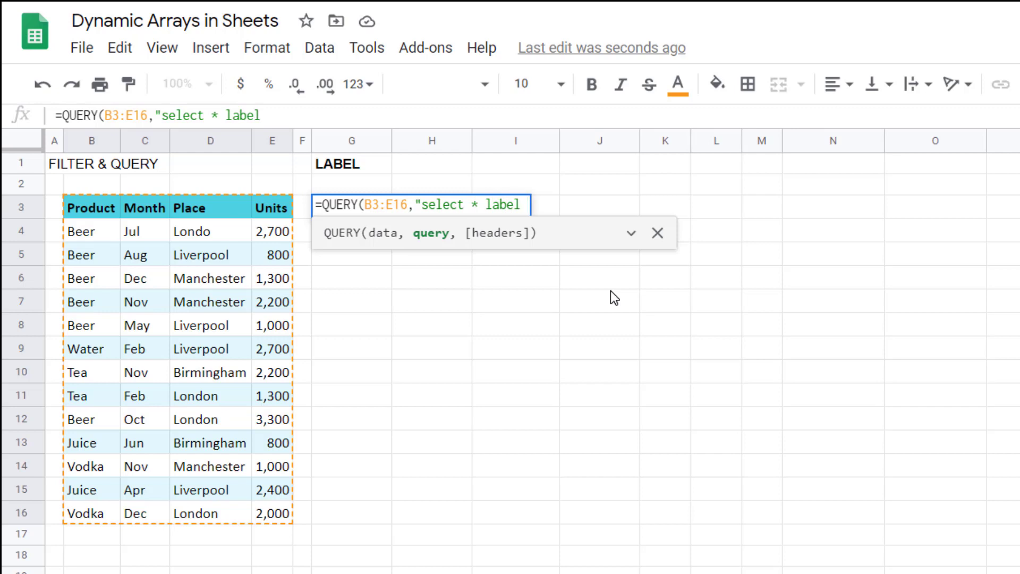
type("B 'Drink'")
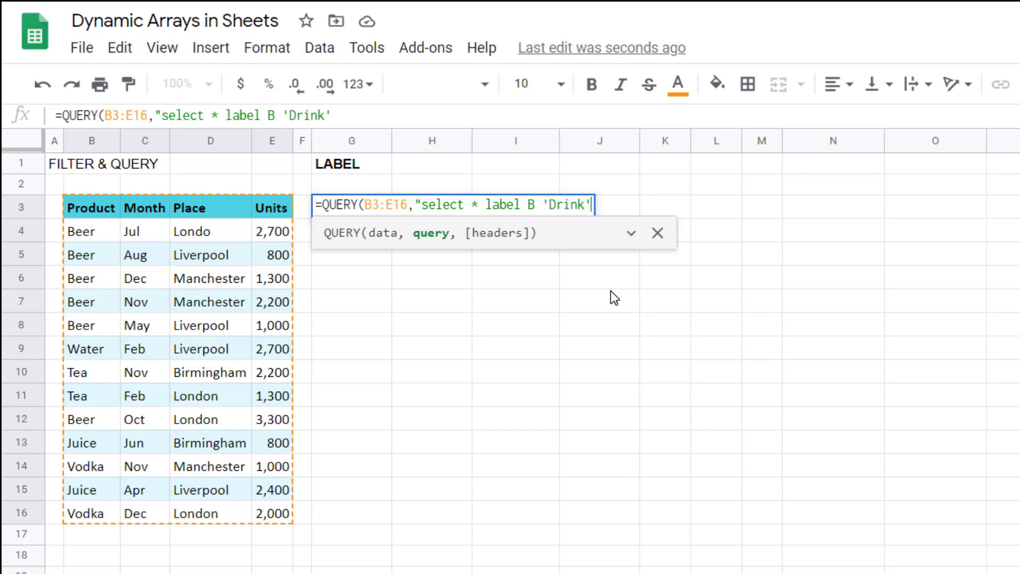
type(", C '")
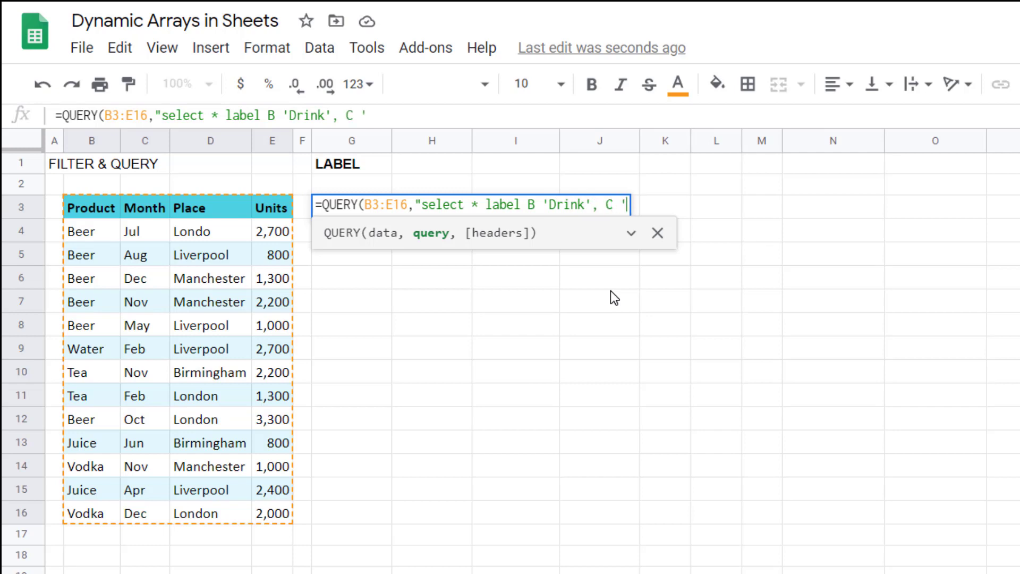
type("Date'\"")
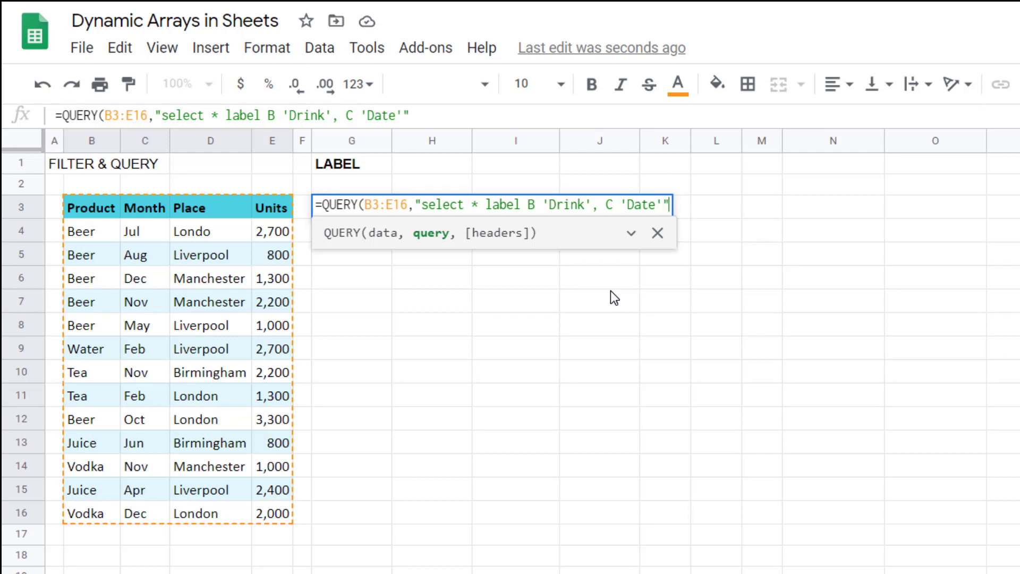
type(")")
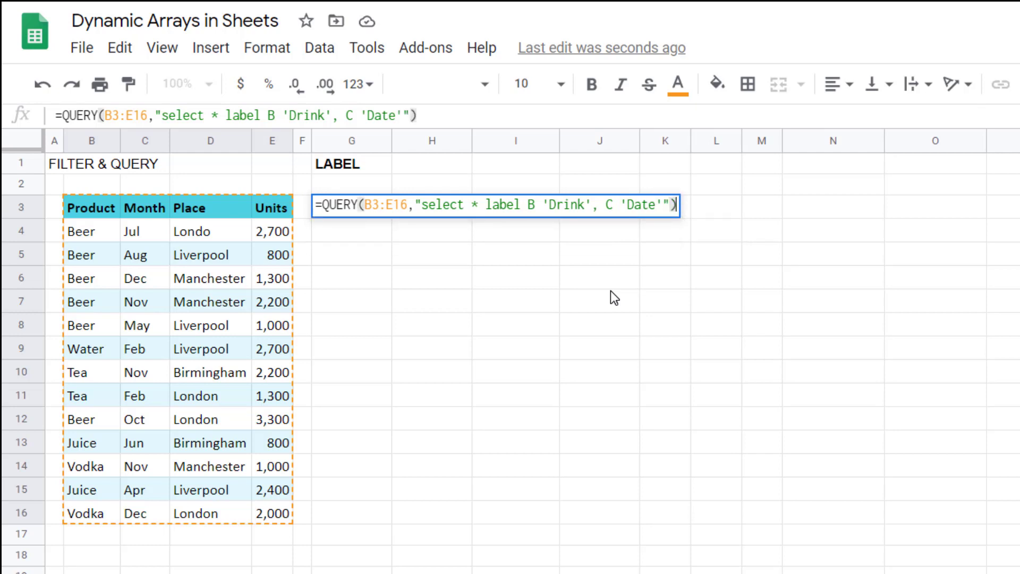
key("Return")
key("Up")
key("Right")
key("Right")
key("Right")
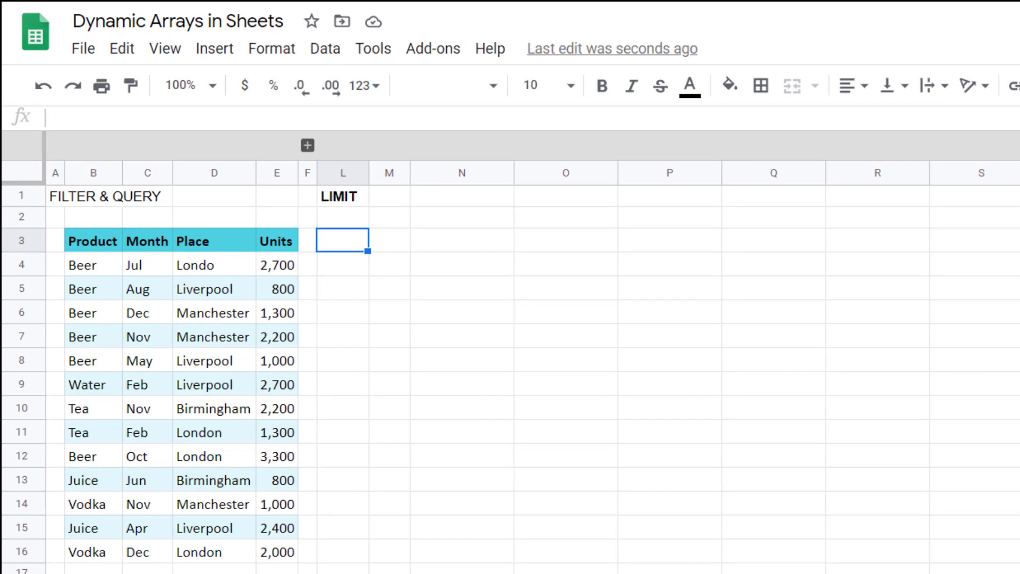
Enter =QUERY(B3:E16,"select * limit 5") in L3 and step through the five returned Beer rows.
type("=qu")
key("Tab")
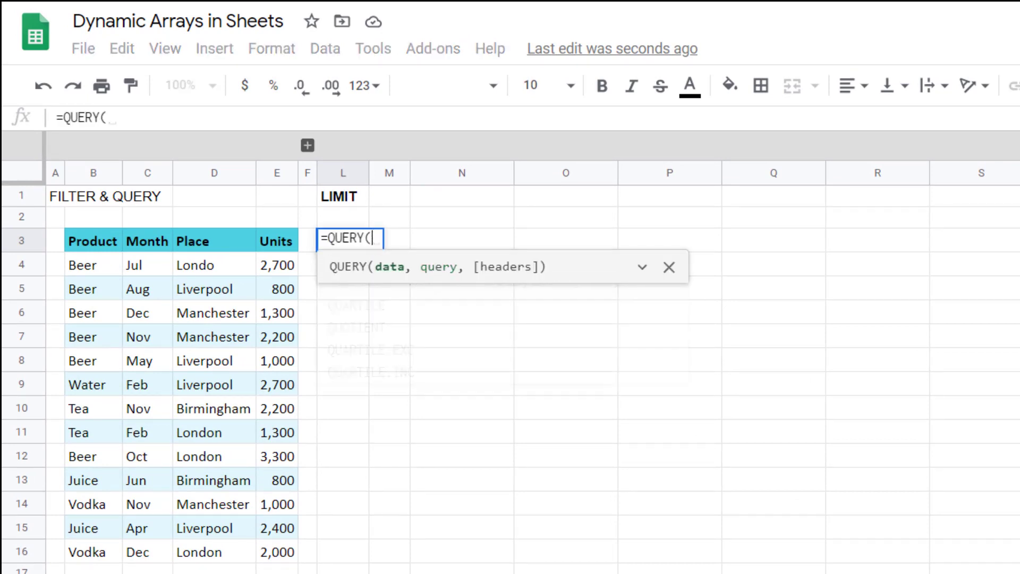
type("B3:E16,")
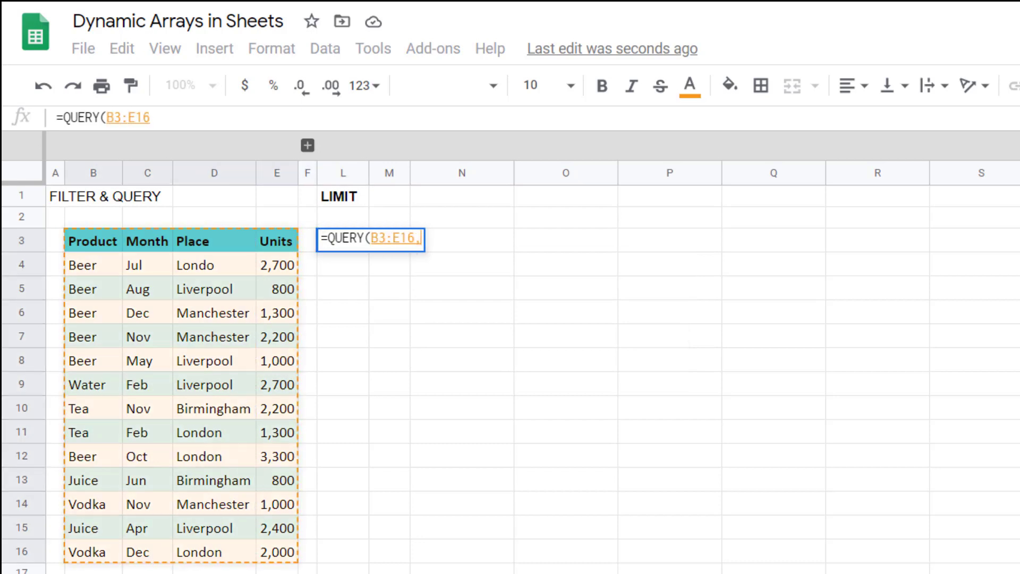
type("\"select ")
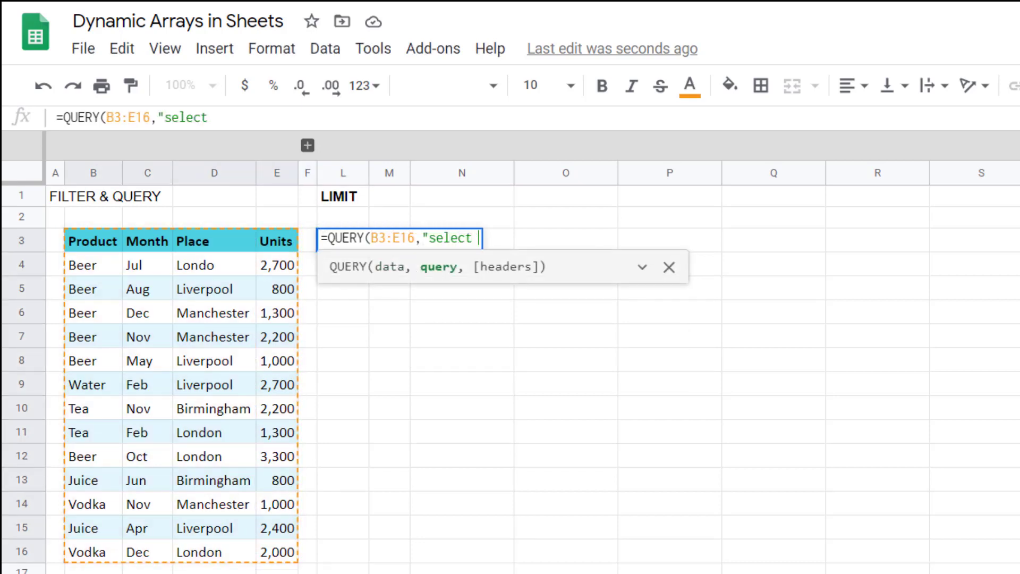
type("* limit 5\")")
key("Return")
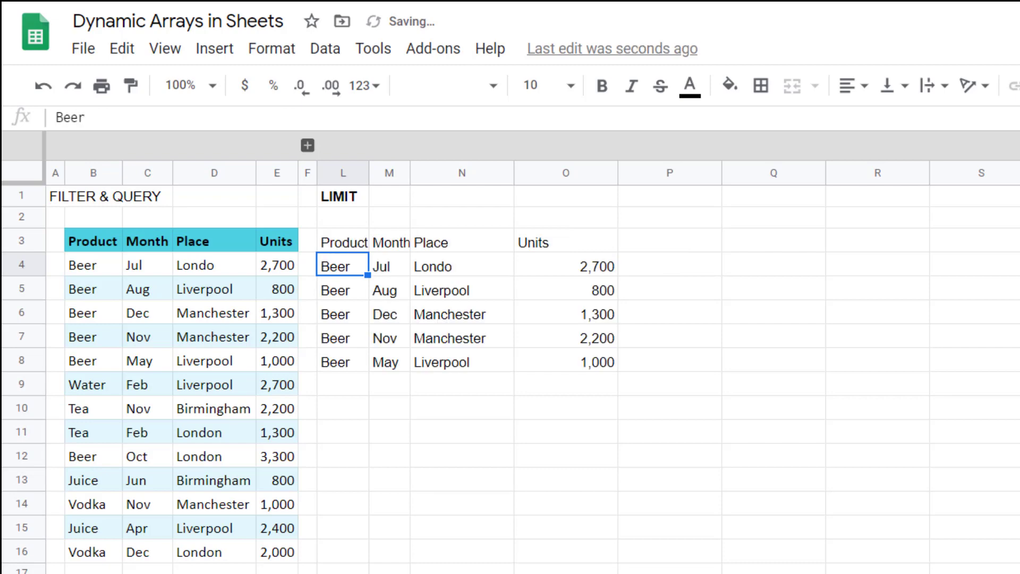
key("Down")
key("Down")
key("Down")
key("Down")
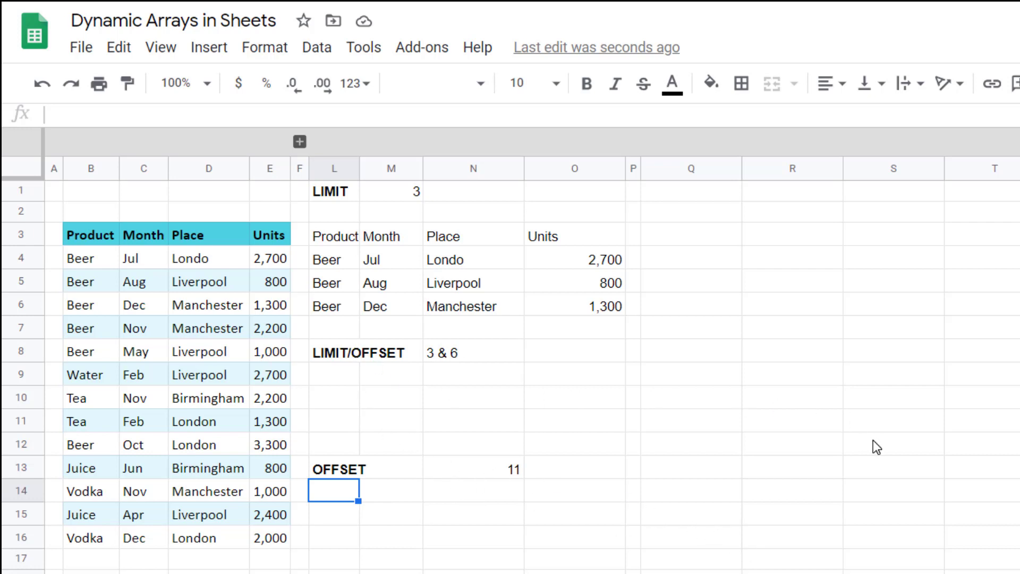
Enter =QUERY(B3:E16,"select * offset 11") in L14 to return the Juice and Vodka rows.
type("=")
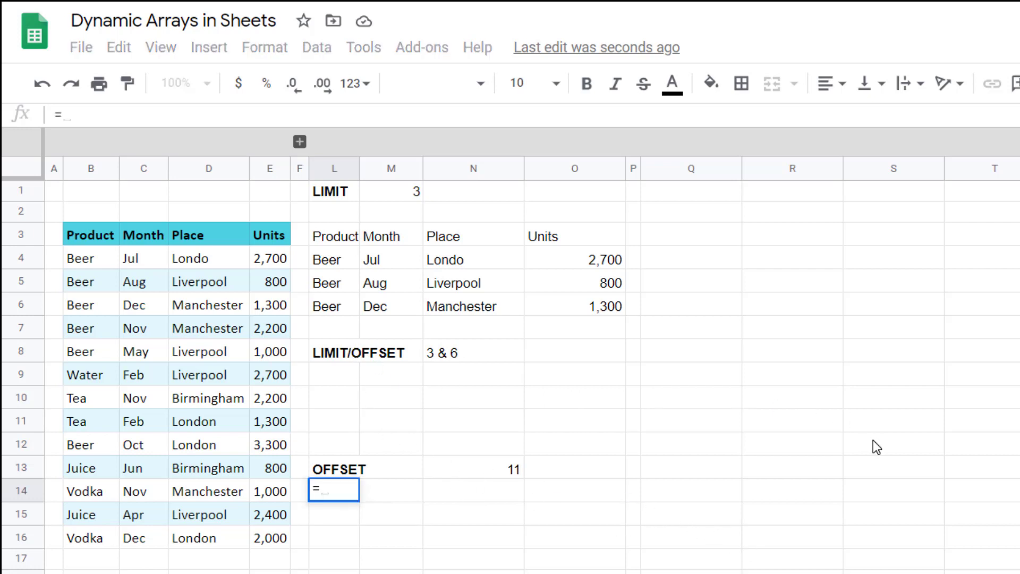
type("q")
key("Tab")
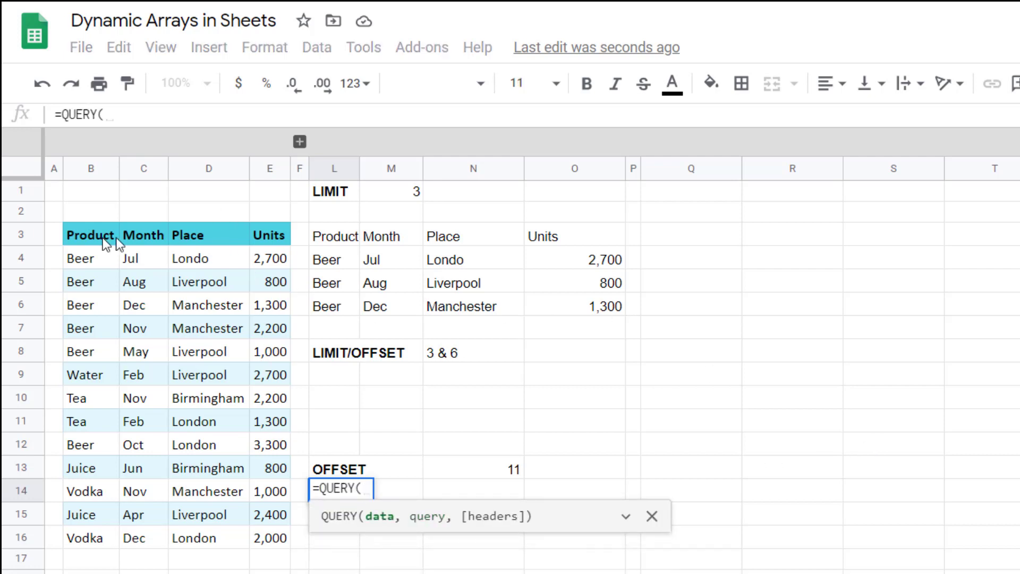
left_click_drag(101, 242, 271, 539)
type(",\"selec")
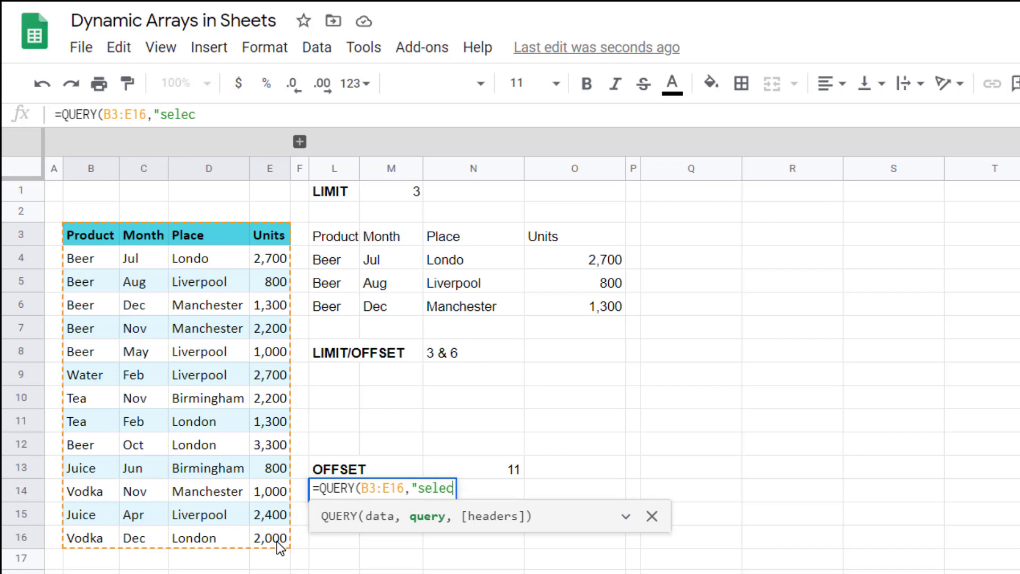
type("t * offset ")
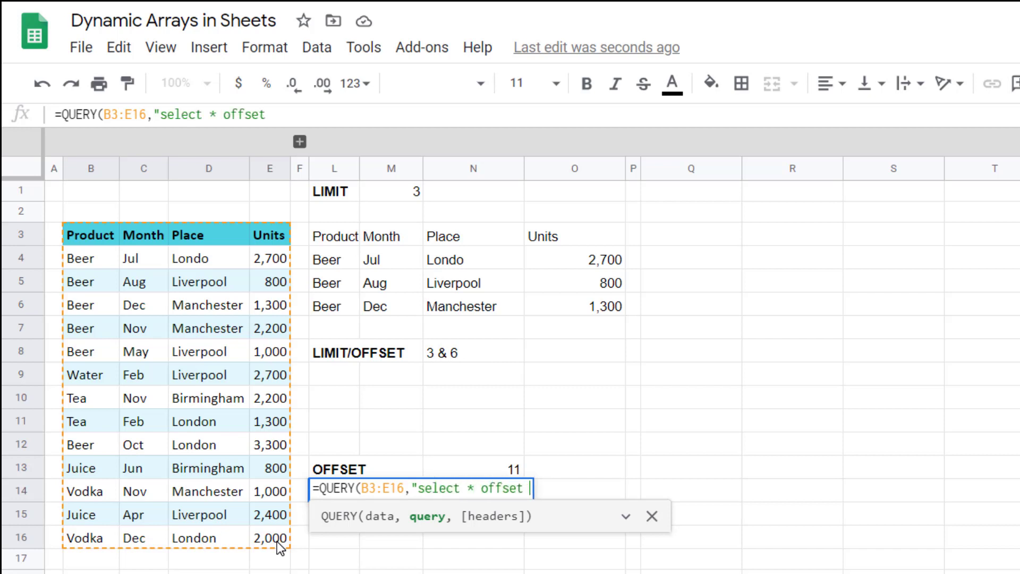
type("11\")")
key("Return")
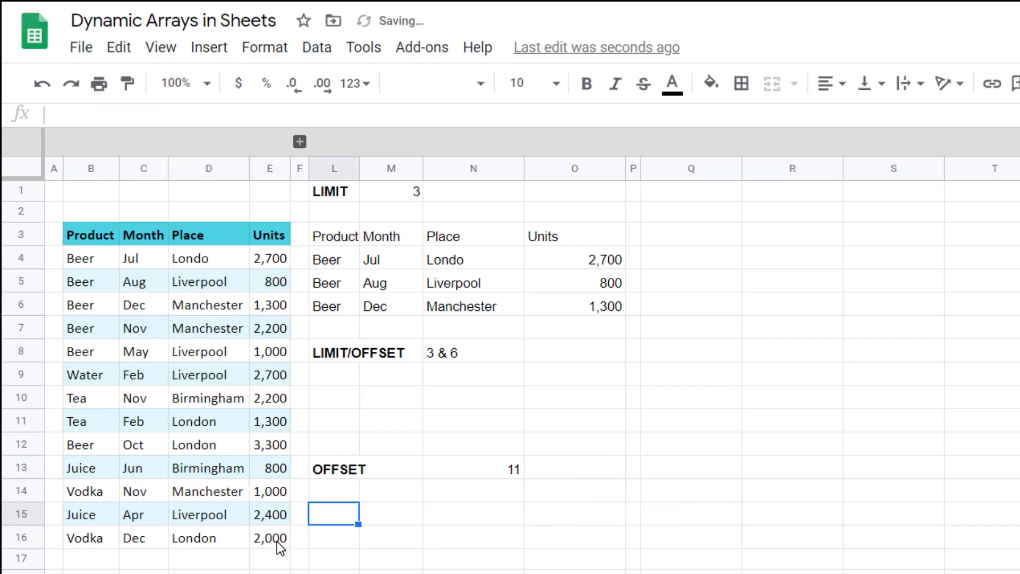
key("Up")
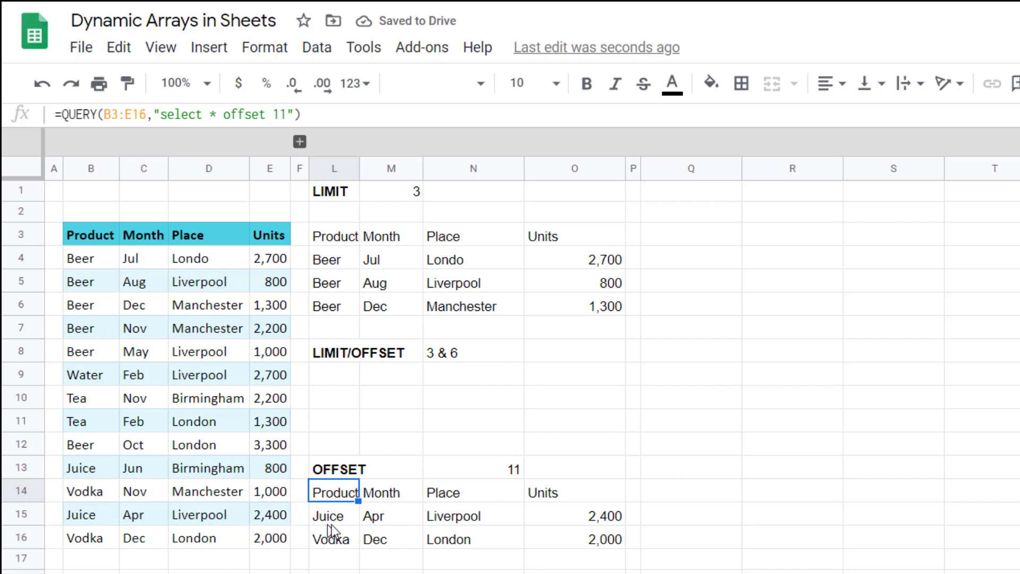
Enter =QUERY(B3:E16,"select * limit 3 offset 6") in L9 under LIMIT/OFFSET.
left_click(324, 375)
type("=que")
key("Tab")
key("Left")
key("Left")
key("ctrl+Up")
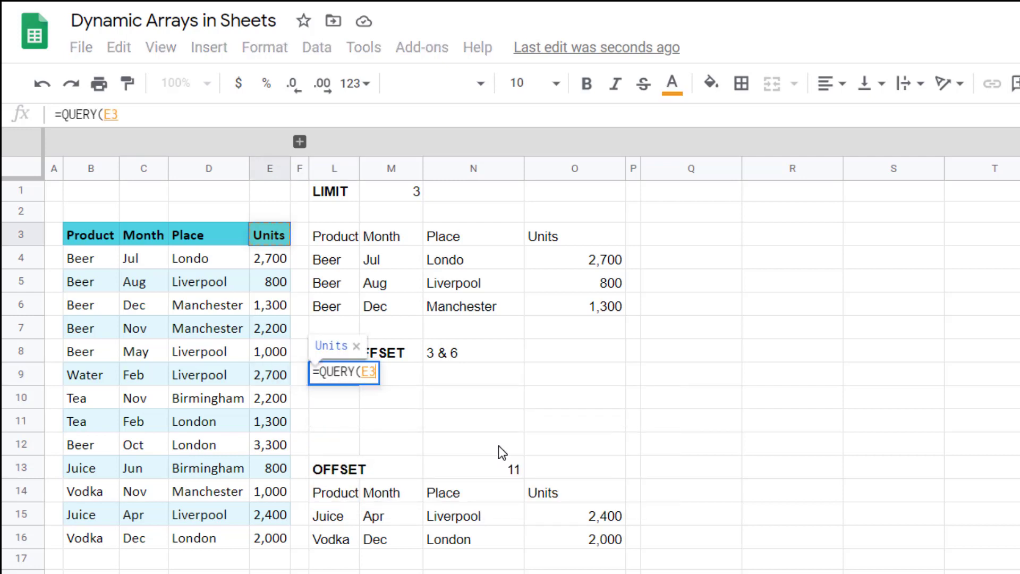
key("ctrl+a")
type(",\"se")
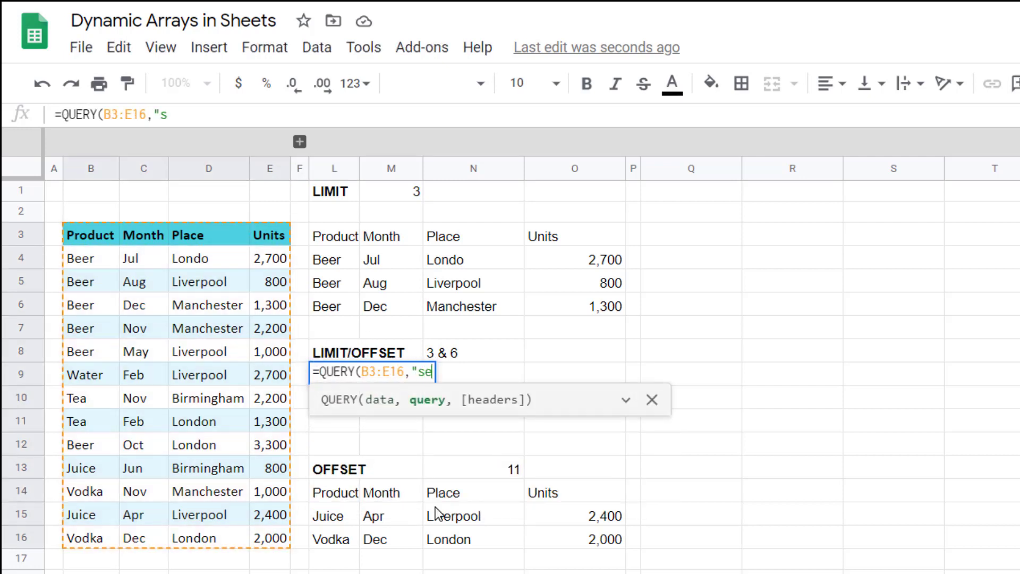
type("lect * limi")
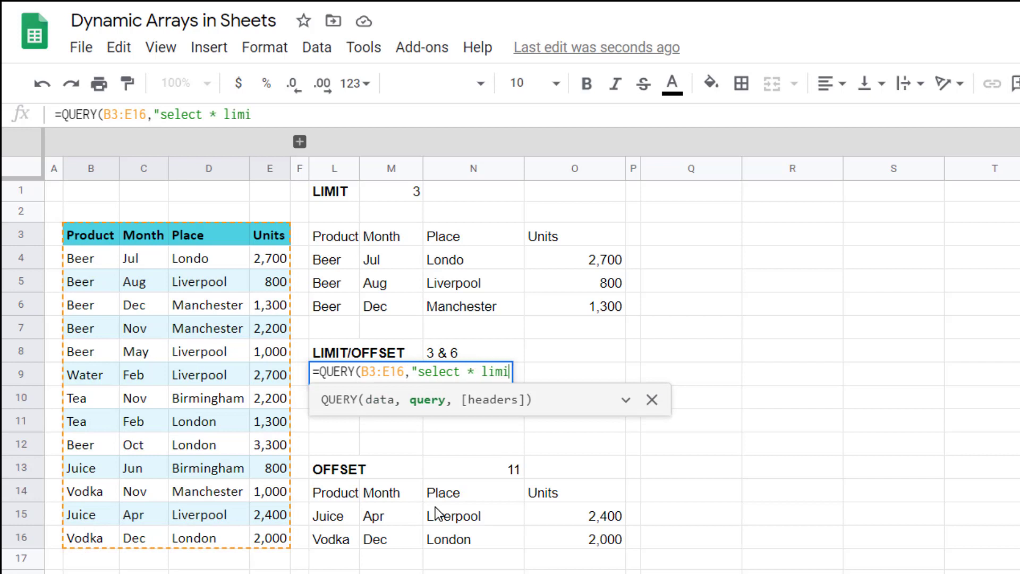
type("t 3 of")
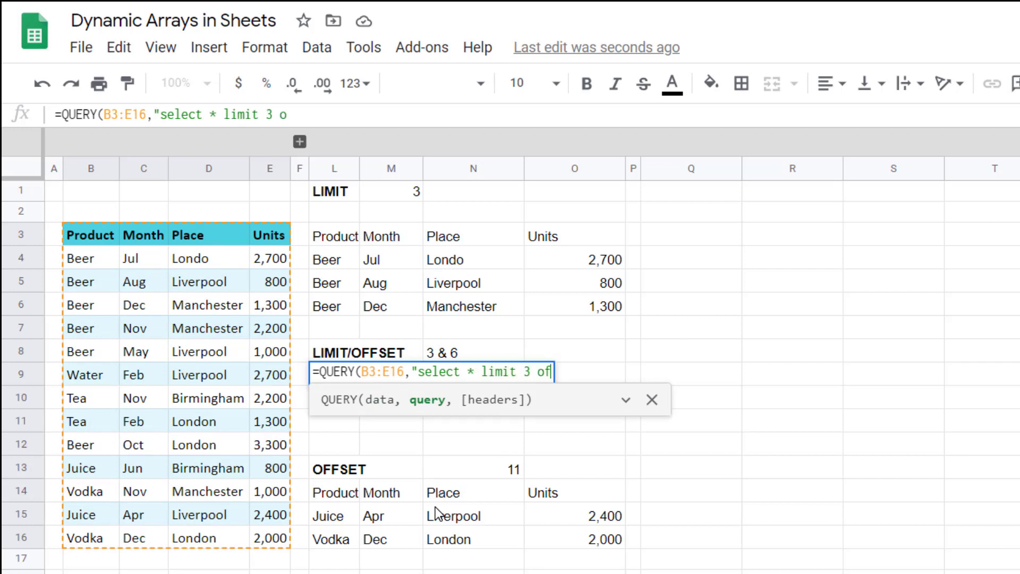
type("fset 6\")")
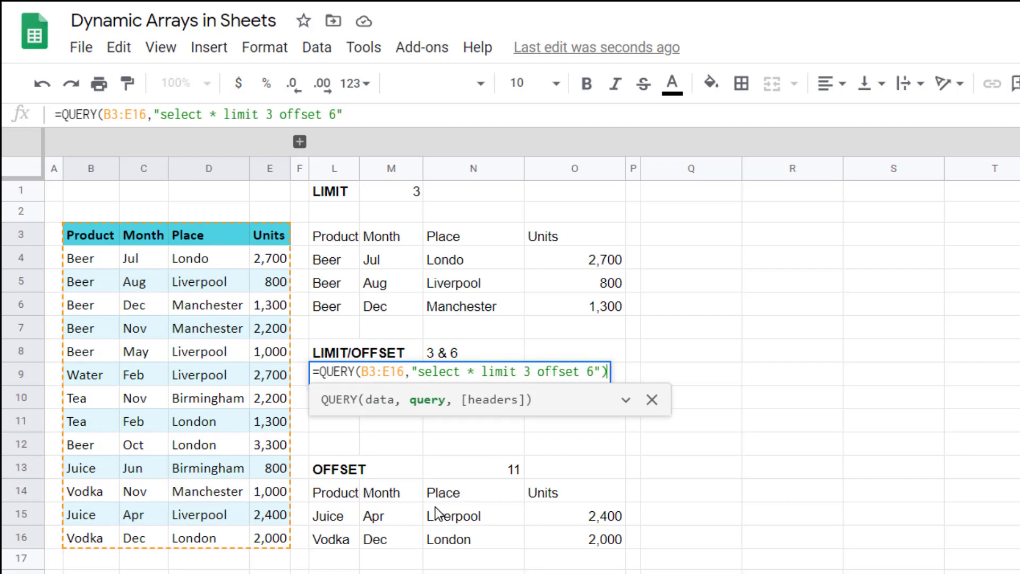
key("Return")
key("Up")
key("Right")
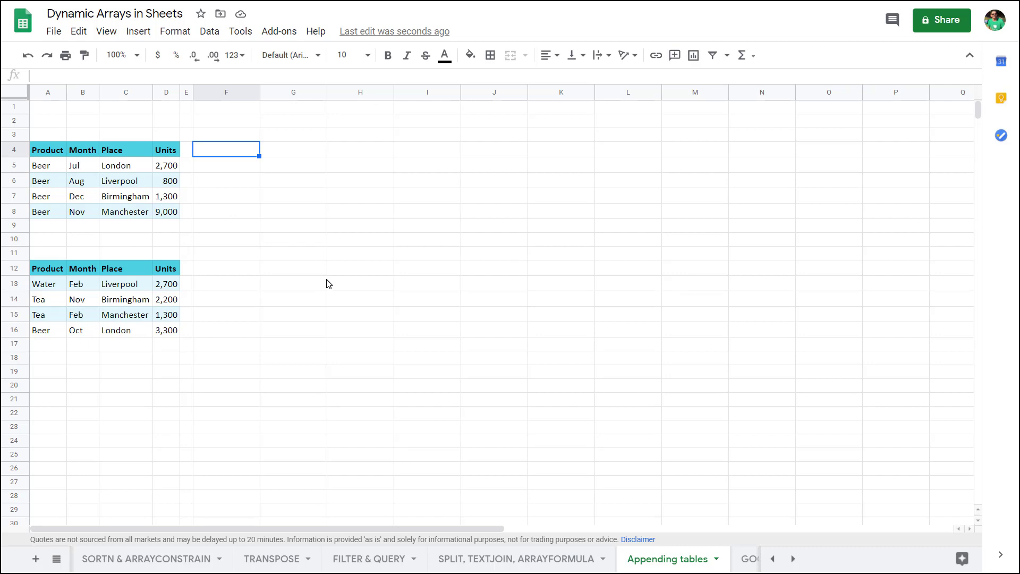
Stack A4:D8 and A13:D16 in F4 with an array formula.
type("={")
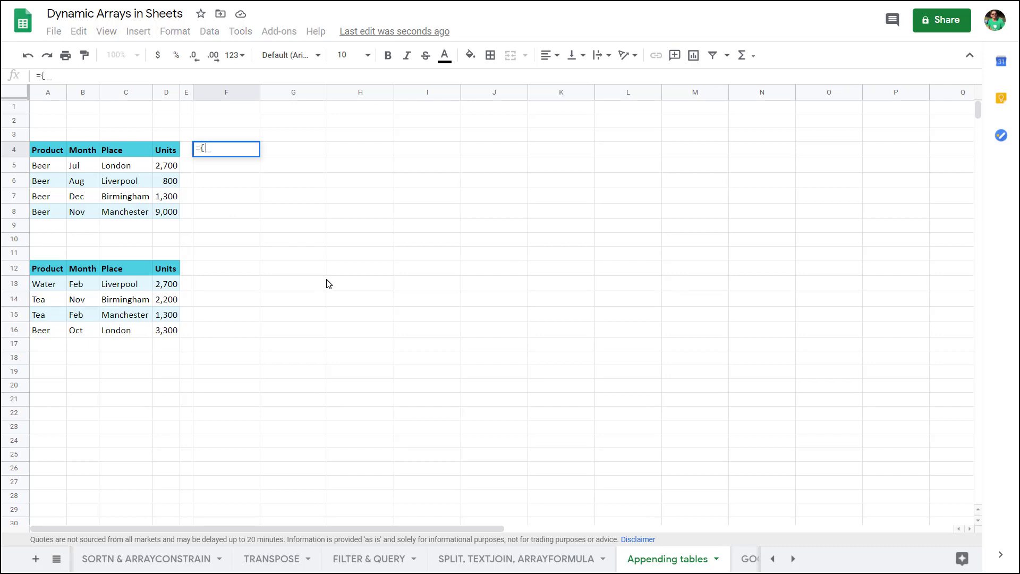
left_click(54, 153)
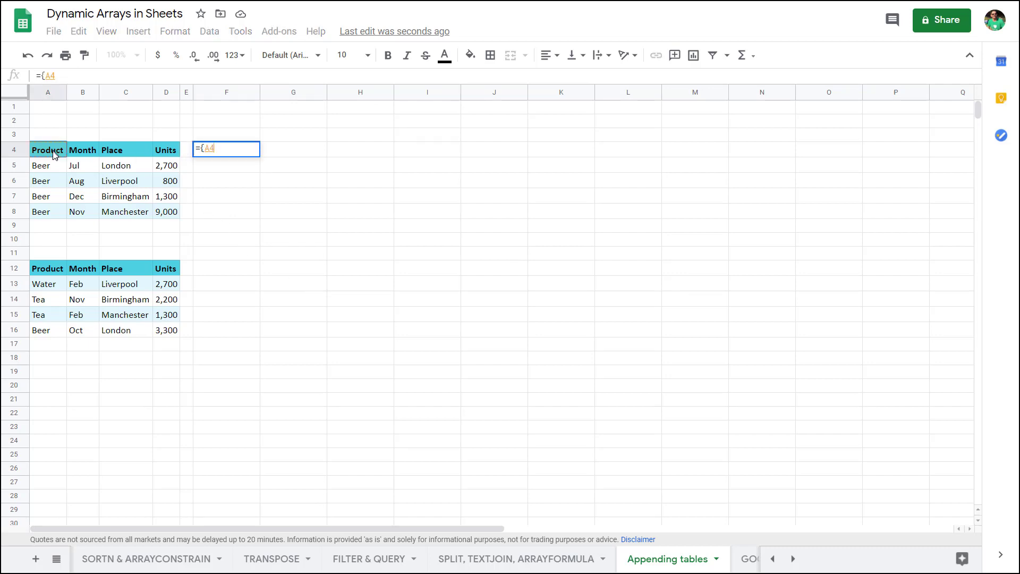
left_click_drag(54, 154, 164, 214)
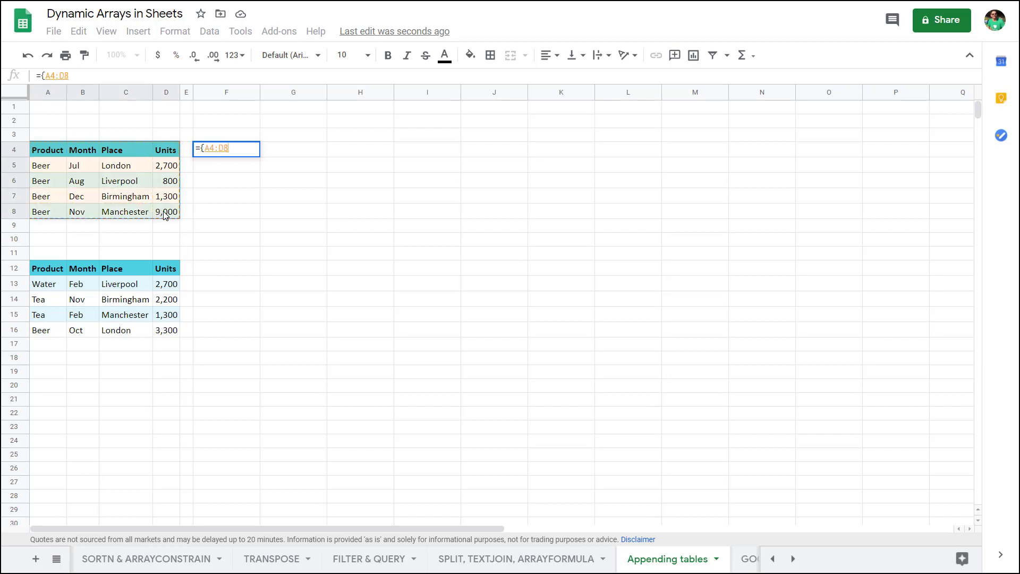
type(";")
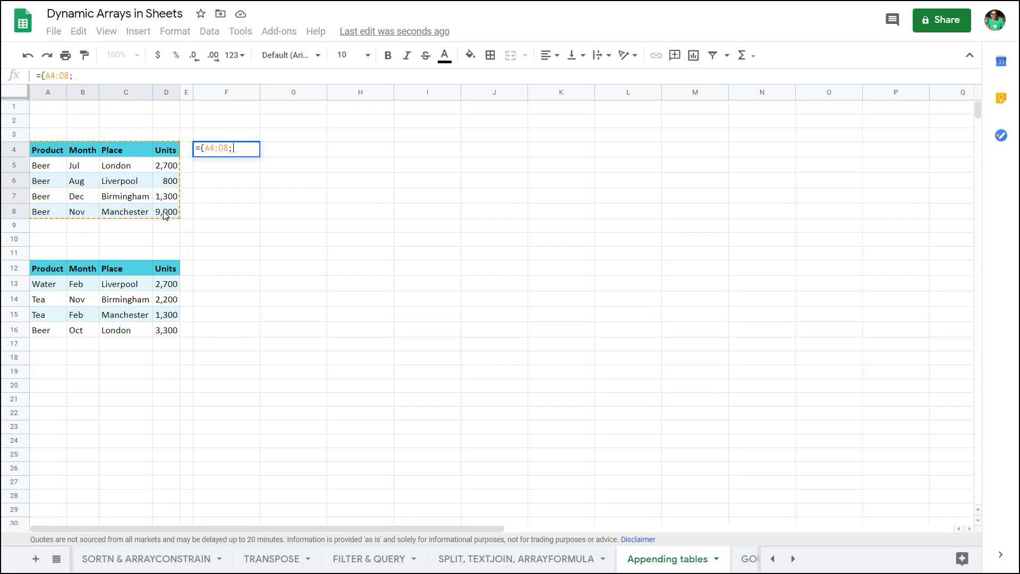
left_click(52, 286)
left_click_drag(52, 287, 169, 331)
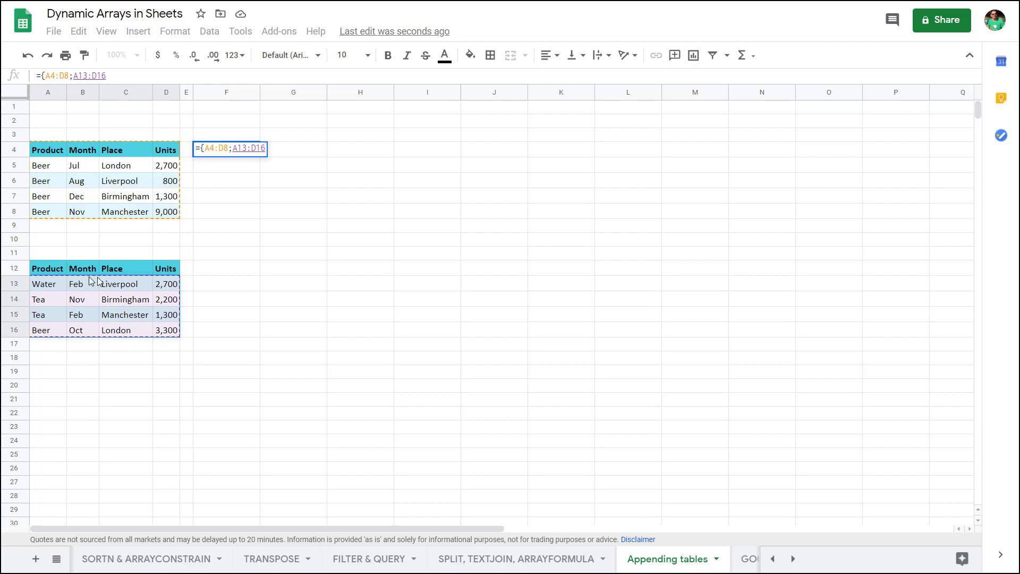
type("}")
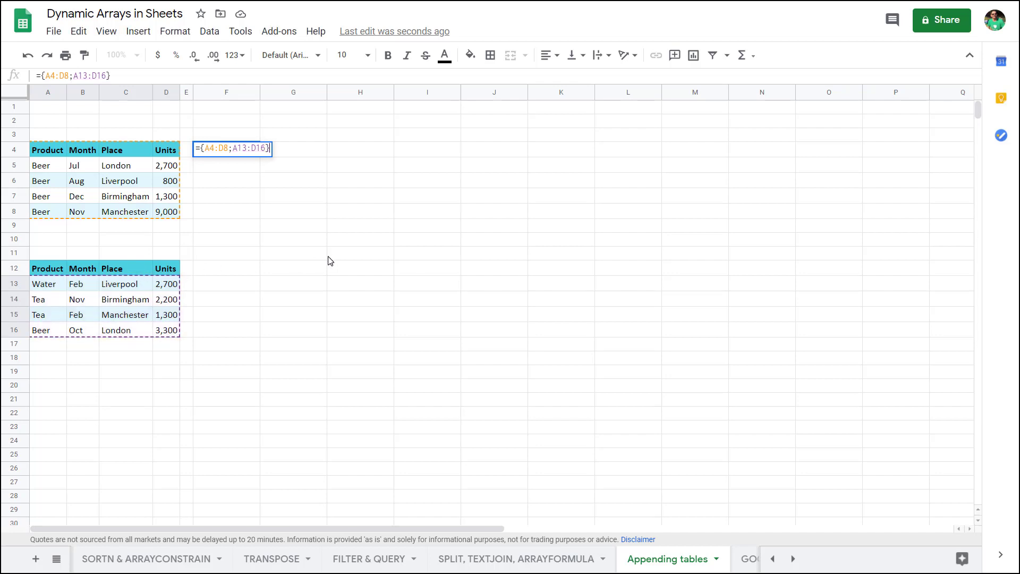
key("Return")
key("Up")
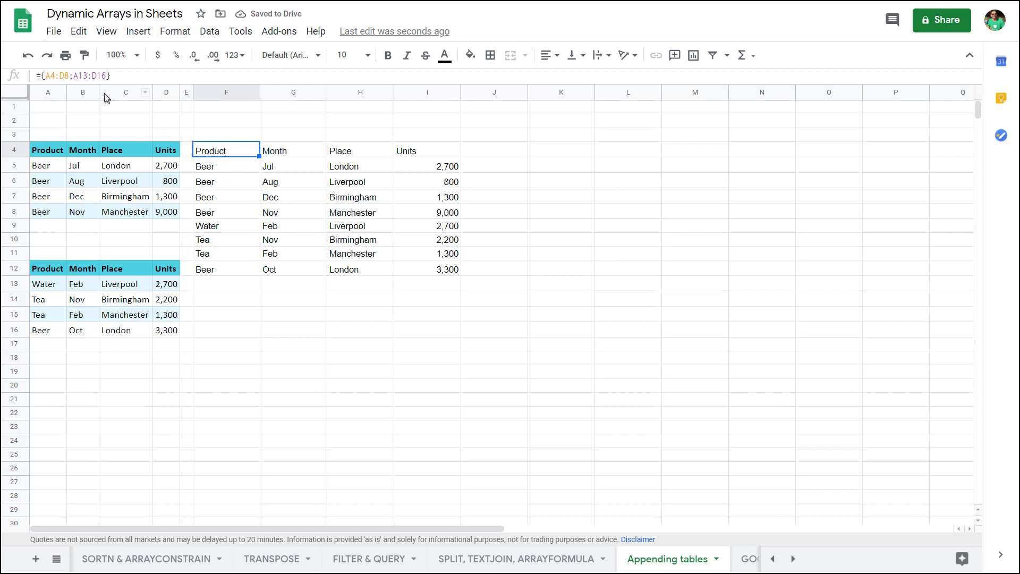
Widen both stacked ranges in F4, inspect the blank gap rows, then delete the formula.
left_click(67, 76)
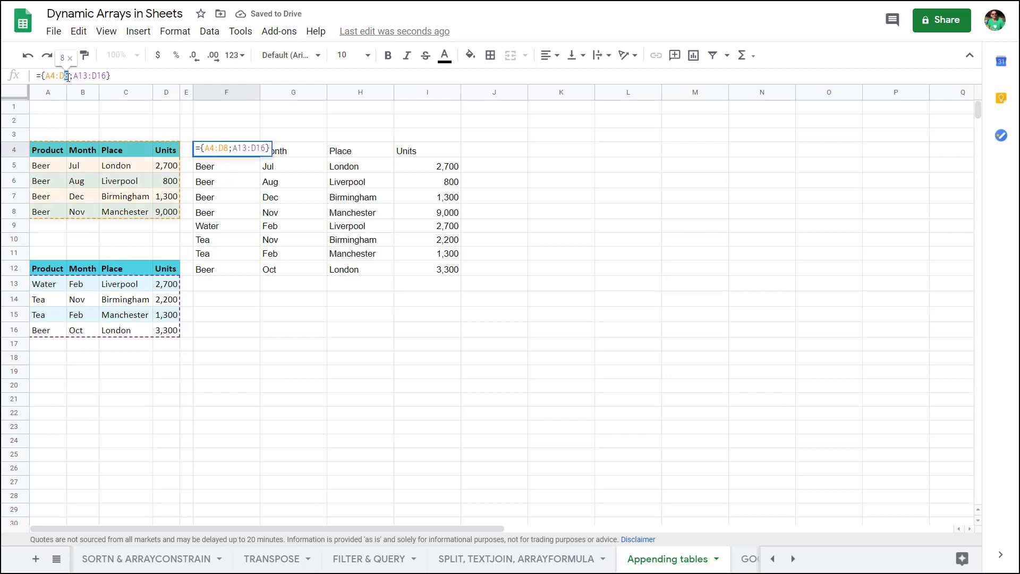
type("10")
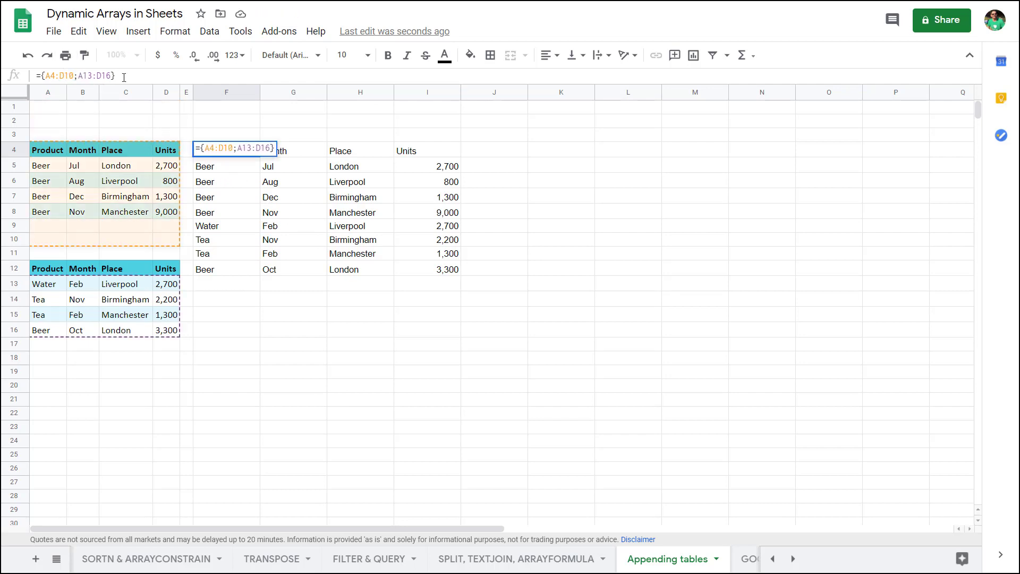
left_click(105, 76)
key("Delete")
type("9")
key("Return")
key("Down")
key("Down")
key("Down")
key("Down")
key("Down")
key("Down")
key("Down")
key("Down")
key("Down")
key("Up")
key("Up")
key("Up")
key("Up")
key("Up")
key("Up")
key("Up")
key("Up")
key("Up")
key("Up")
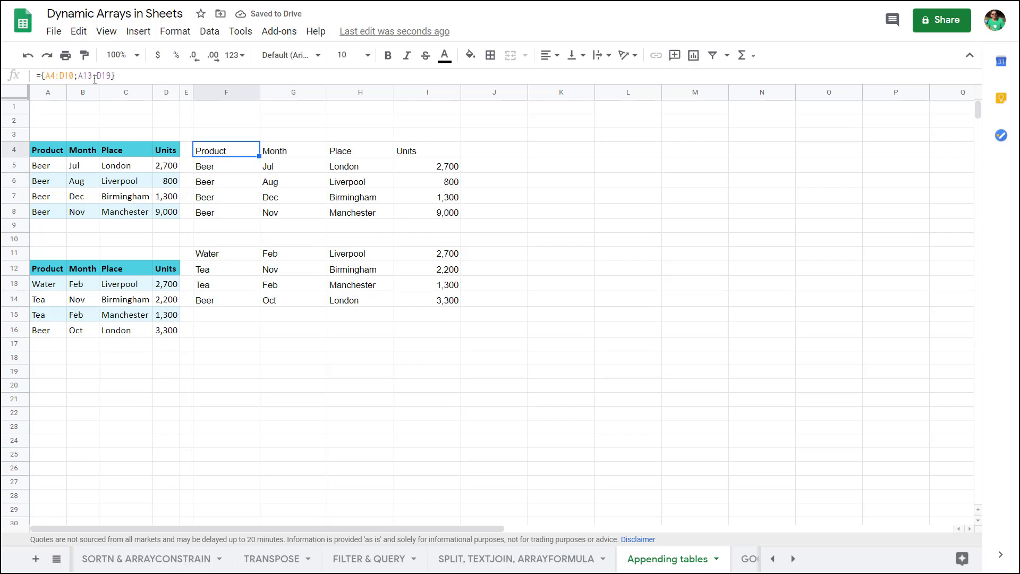
key("Delete")
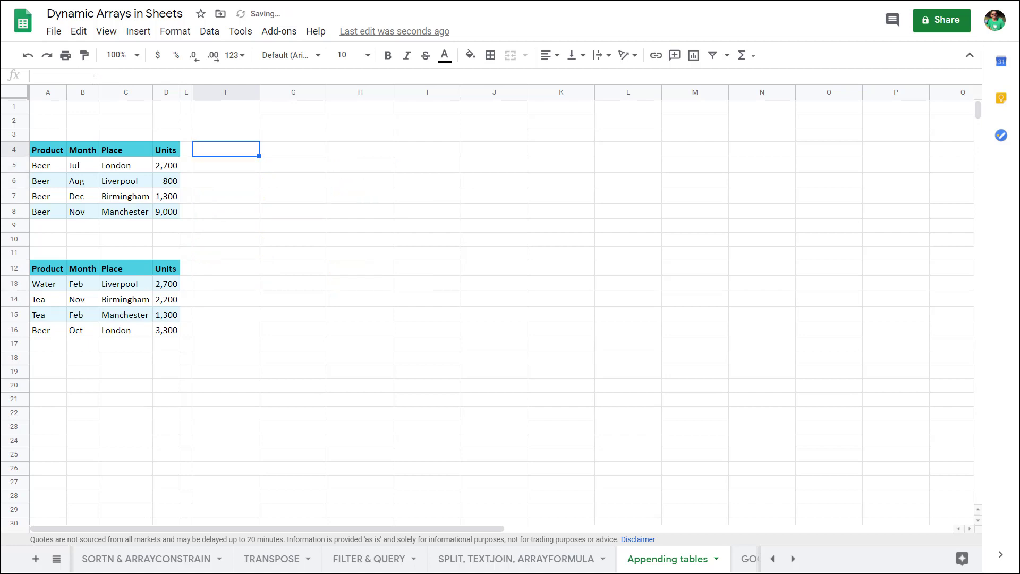
Enter =QUERY({A4:D10;A13:D20},"Select * where Col1 is not null") in F4, dragging both ranges.
type("=QUERY(")
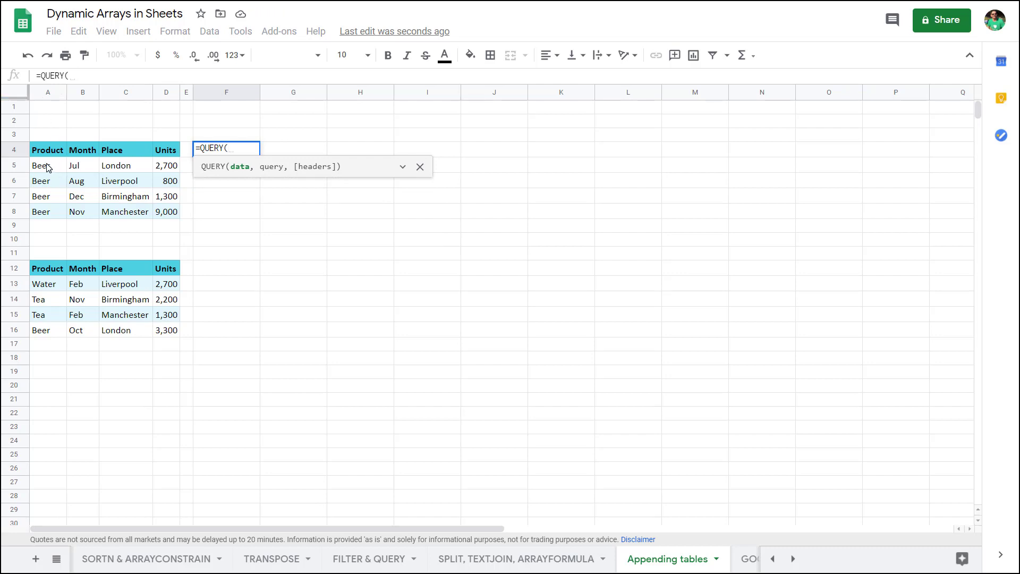
type("{")
left_click_drag(53, 151, 160, 246)
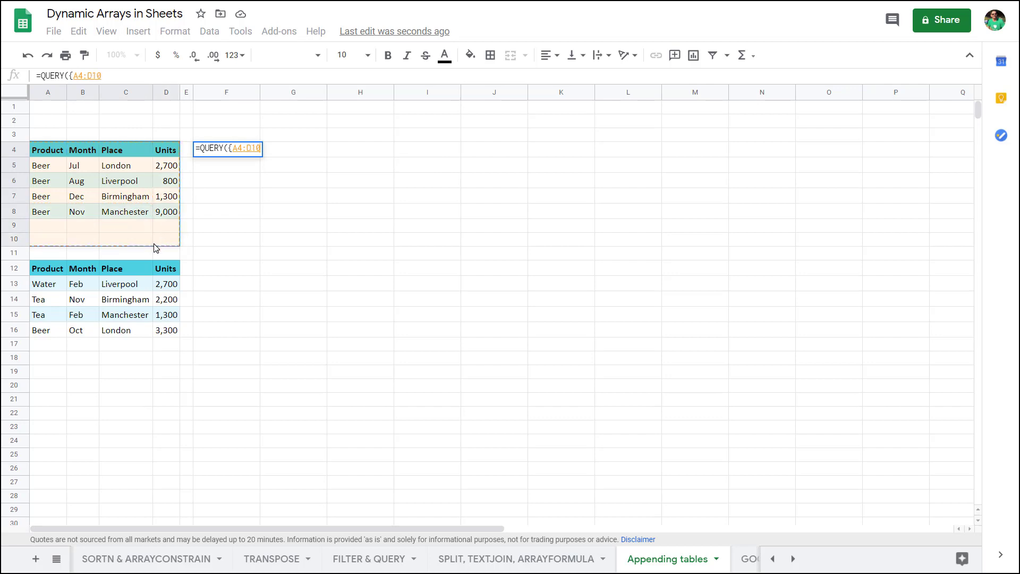
type(";")
left_click_drag(56, 285, 164, 393)
type("}")
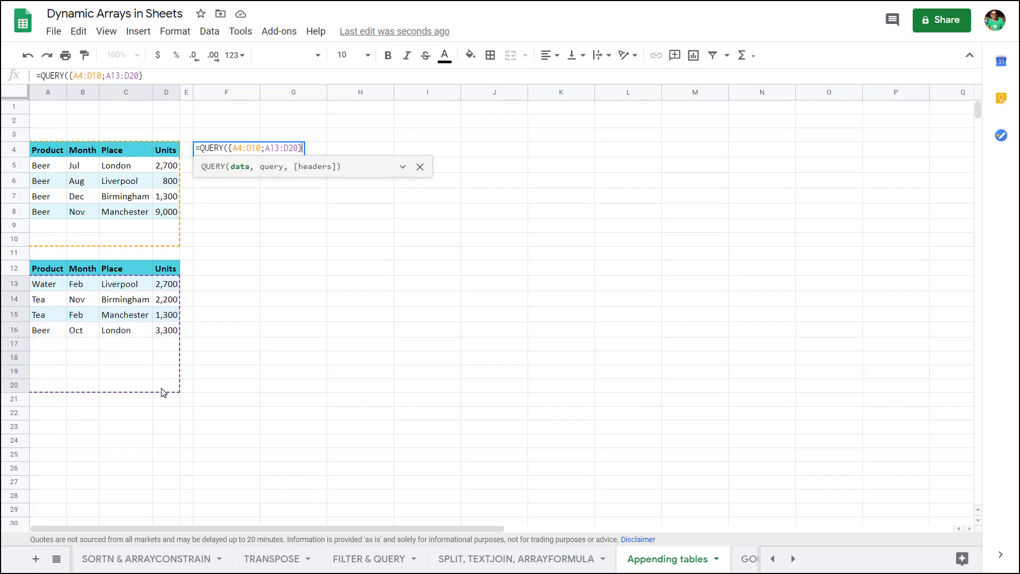
type(",")
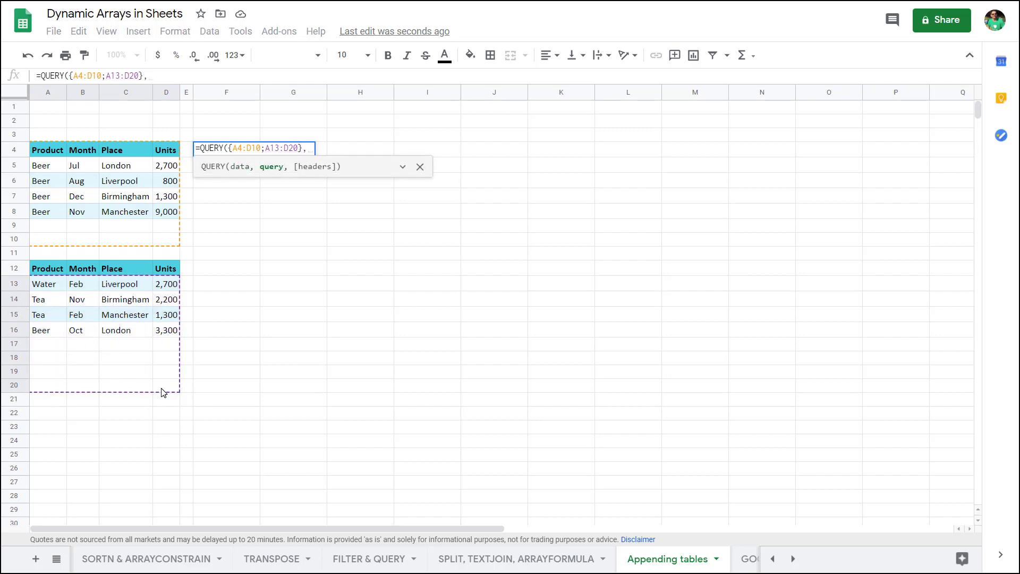
type("\"Select ")
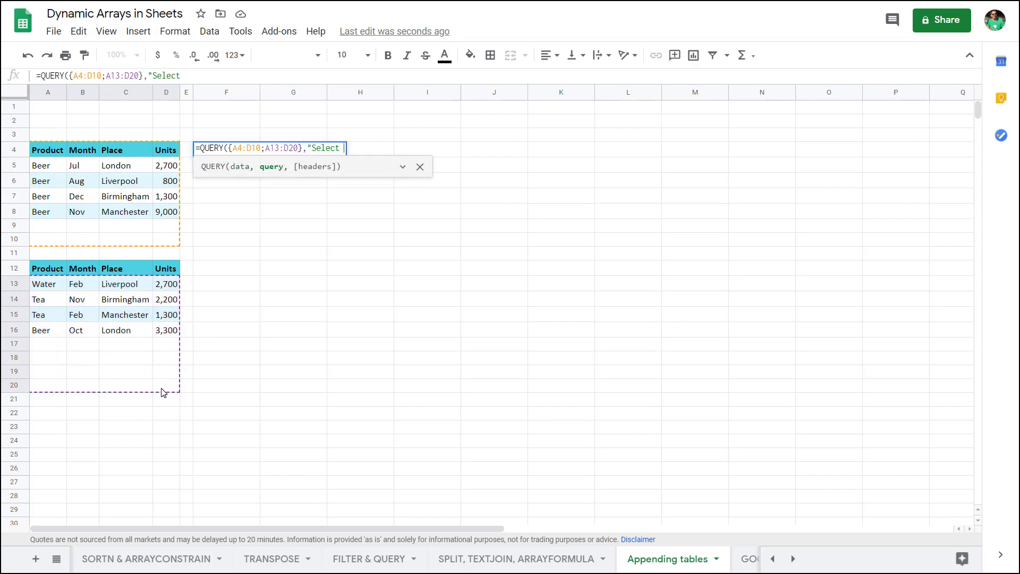
type("Col1 where")
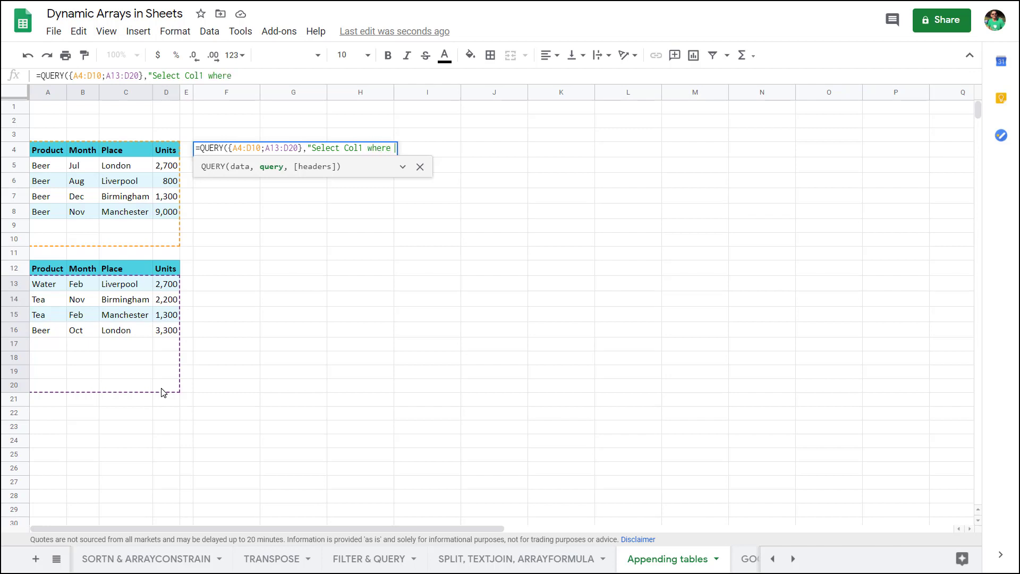
key("BackSpace")
key("BackSpace")
key("BackSpace")
key("BackSpace")
key("BackSpace")
key("BackSpace")
key("BackSpace")
key("BackSpace")
key("BackSpace")
key("BackSpace")
key("BackSpace")
key("BackSpace")
key("BackSpace")
key("BackSpace")
key("BackSpace")
key("BackSpace")
key("BackSpace")
key("BackSpace")
key("BackSpace")
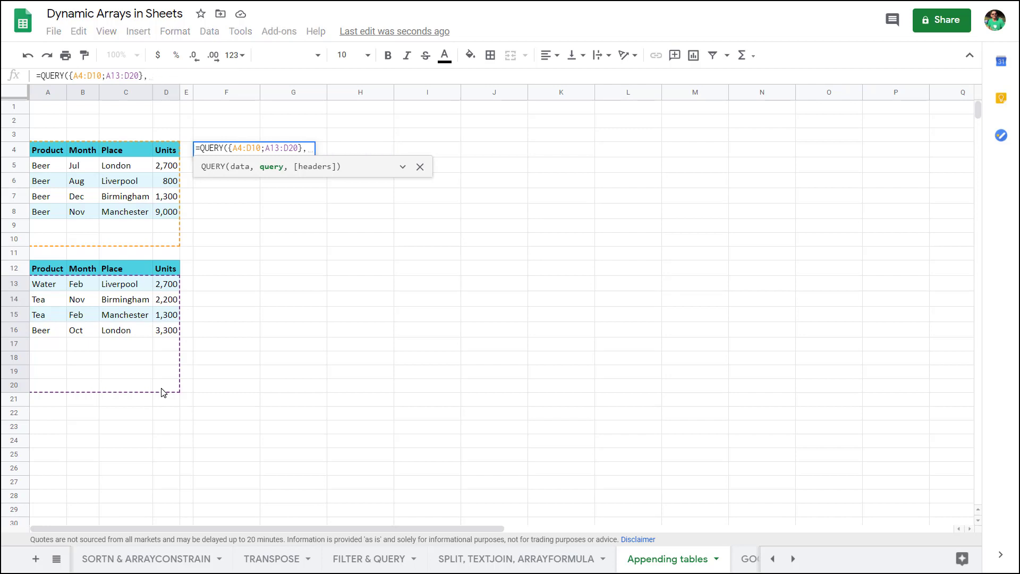
type("\"Select * where Col1")
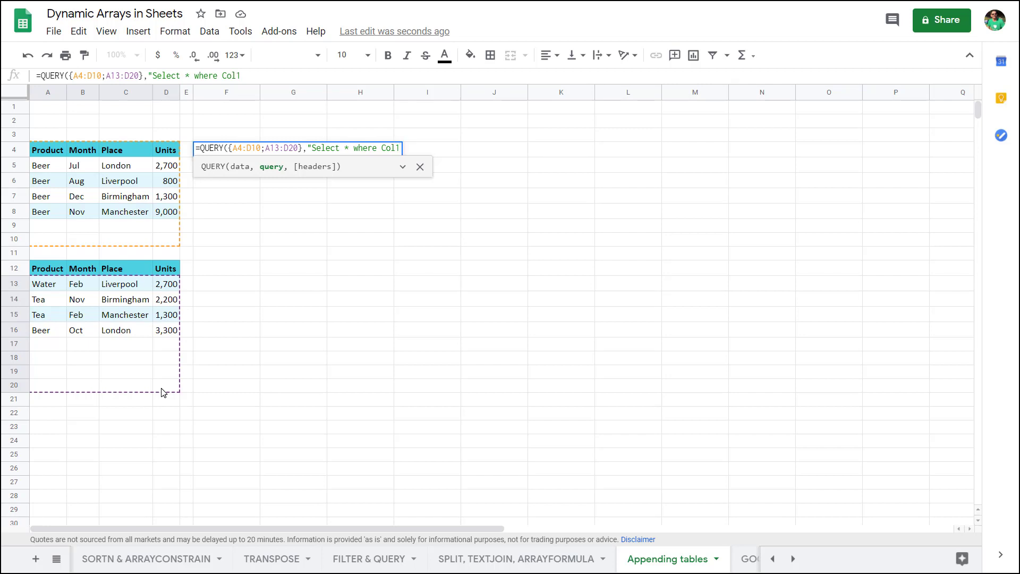
type("=")
key("BackSpace")
key("BackSpace")
key("BackSpace")
key("BackSpace")
key("BackSpace")
key("BackSpace")
key("BackSpace")
key("BackSpace")
key("BackSpace")
key("BackSpace")
key("BackSpace")
key("BackSpace")
key("BackSpace")
key("BackSpace")
key("BackSpace")
key("BackSpace")
key("BackSpace")
key("BackSpace")
key("BackSpace")
key("BackSpace")
key("BackSpace")
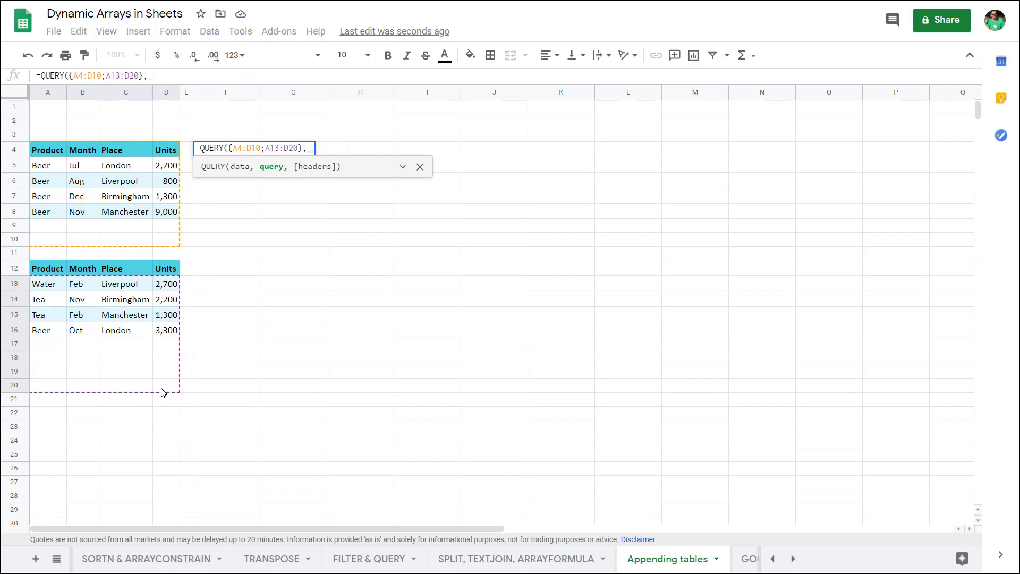
type("\"Select")
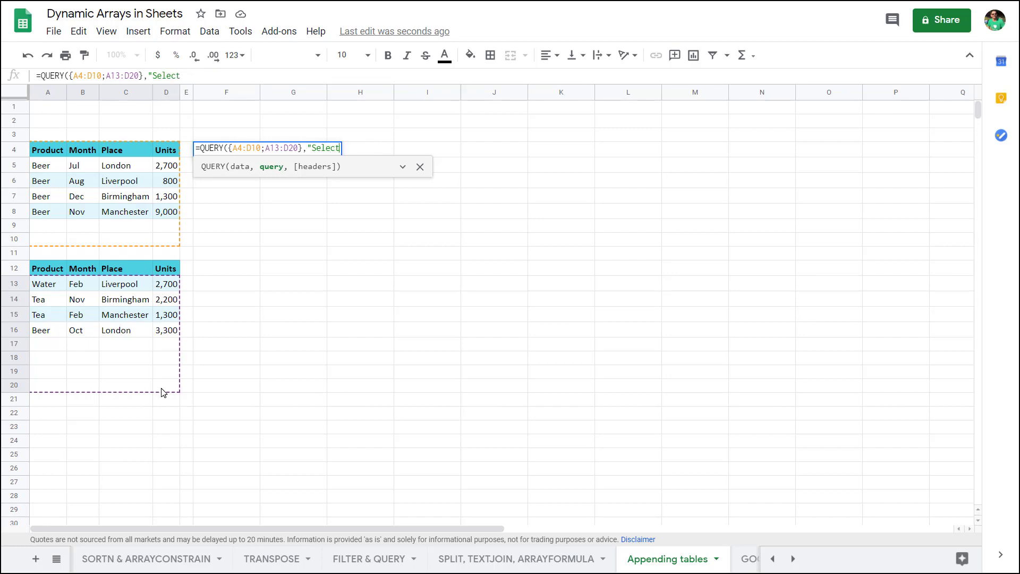
type(" * where Col1 i")
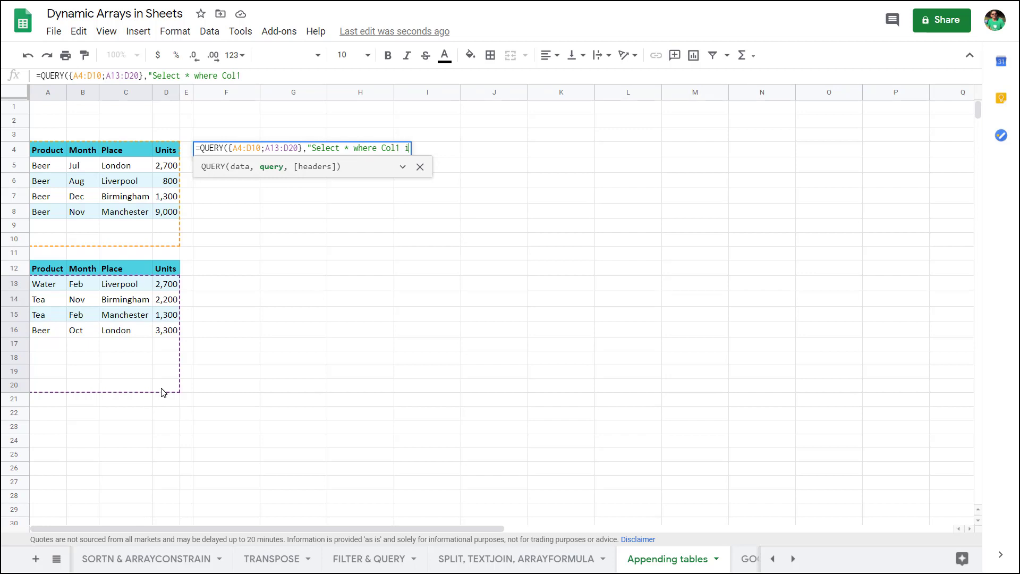
type("s not nul")
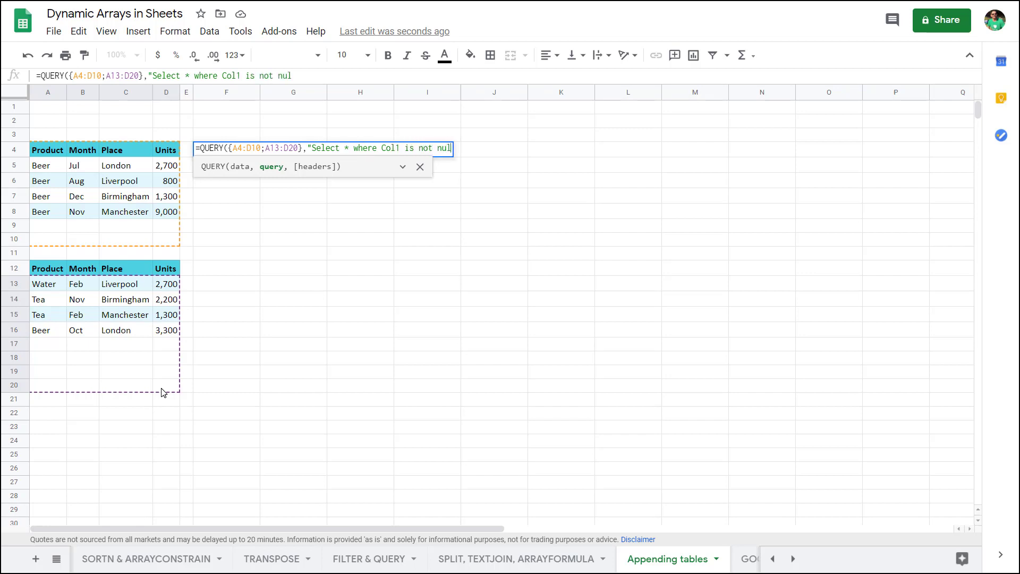
type("l\")")
key("Return")
Type Add into A9 and confirm it shows up in the stacked list.
key("Up")
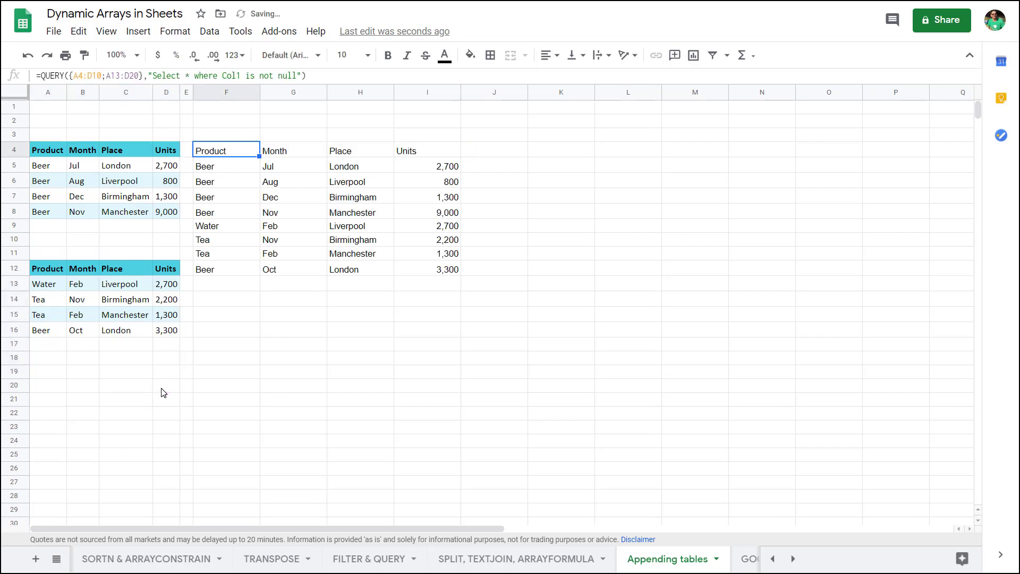
left_click(49, 227)
type("Add")
key("Return")
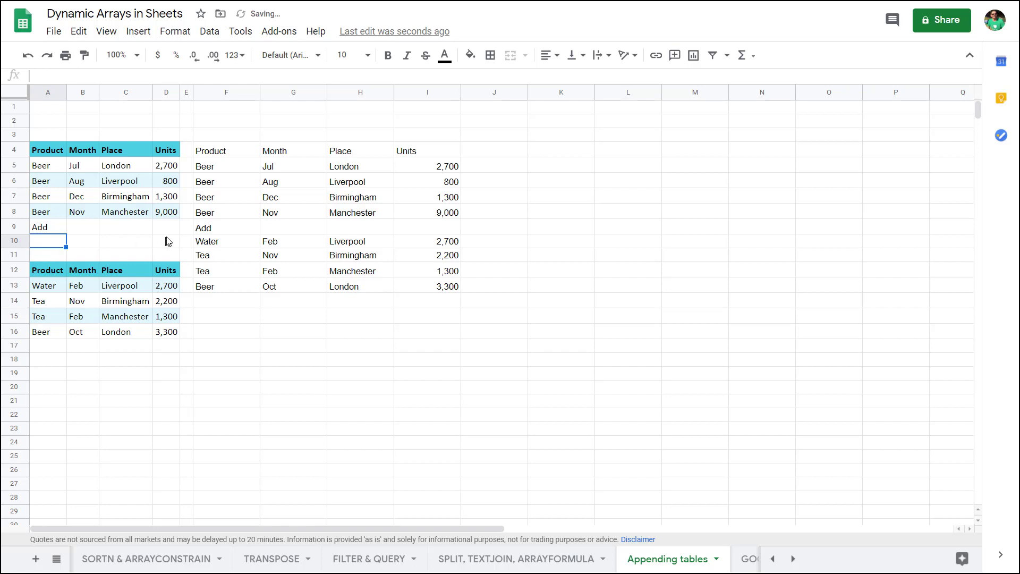
left_click(219, 233)
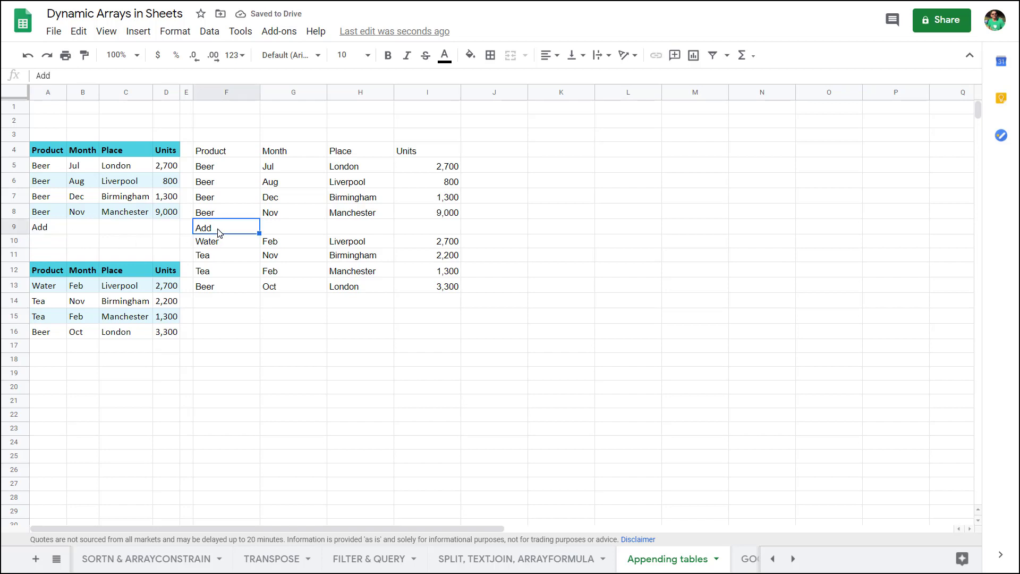
Try replacing Col1 with A in F4's query, see #VALUE!, and undo back to Col1.
left_click(251, 151)
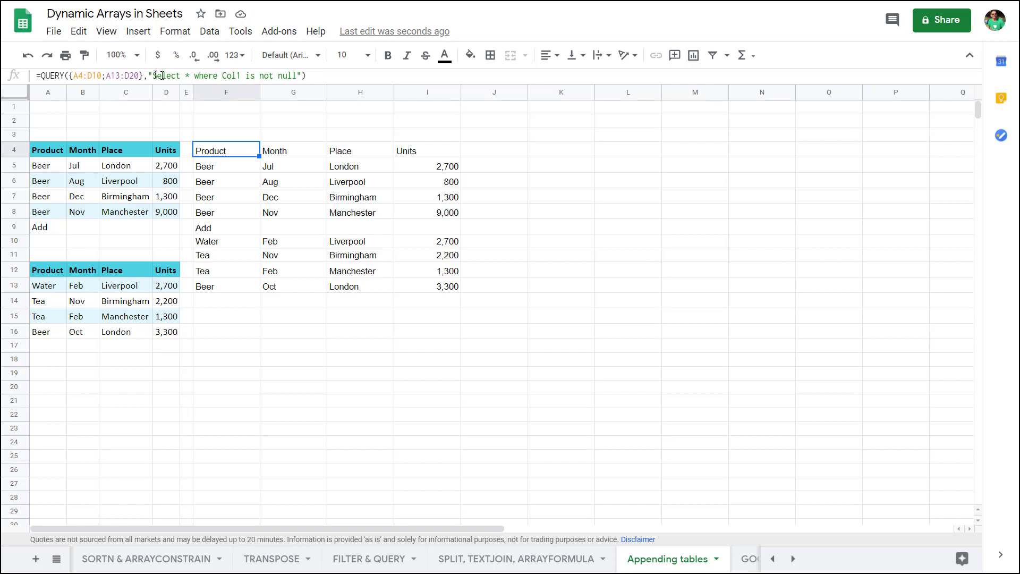
left_click(221, 76)
double_click(232, 75)
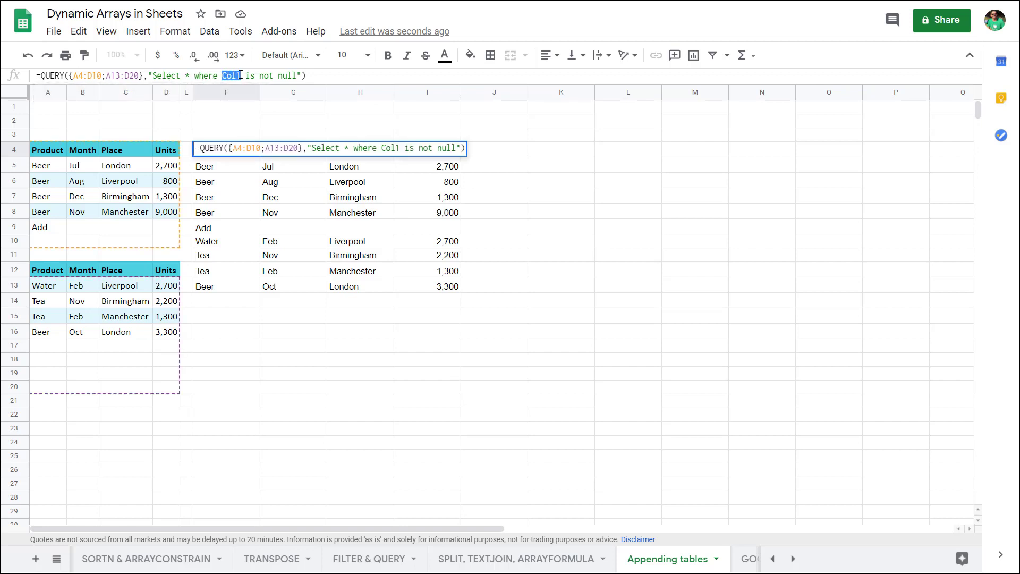
type("A")
key("Return")
left_click(210, 149)
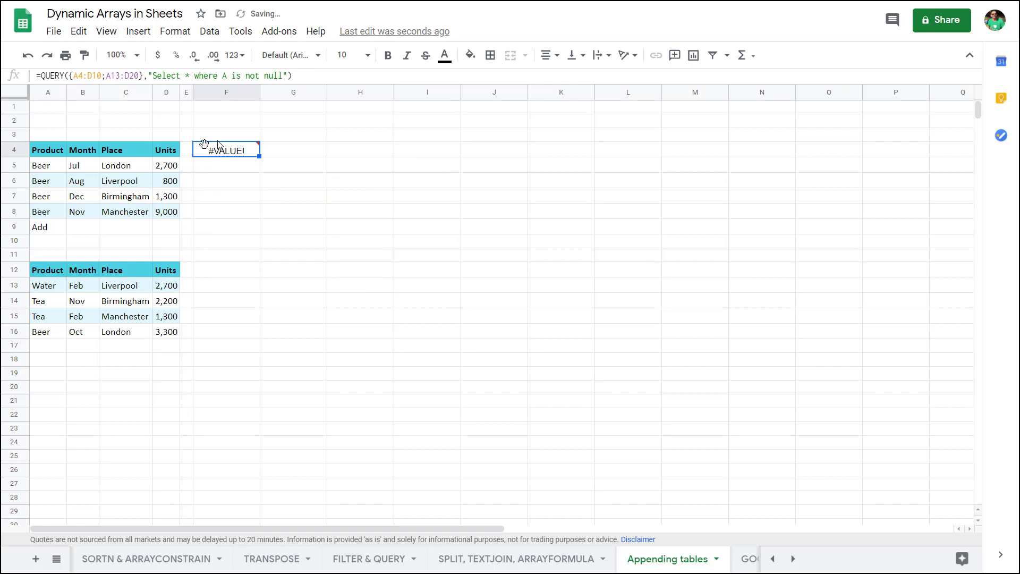
key("ctrl+z")
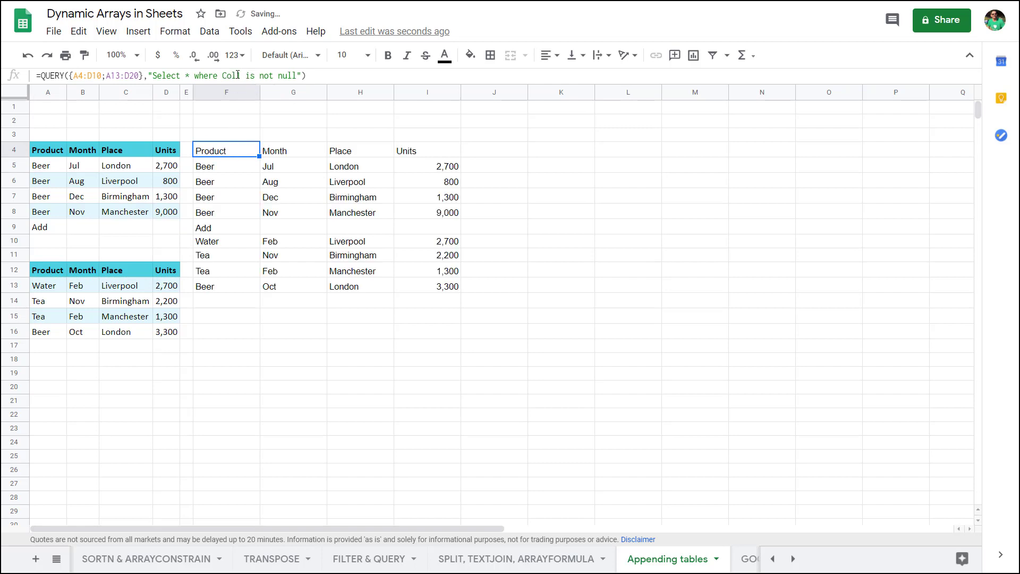
double_click(228, 76)
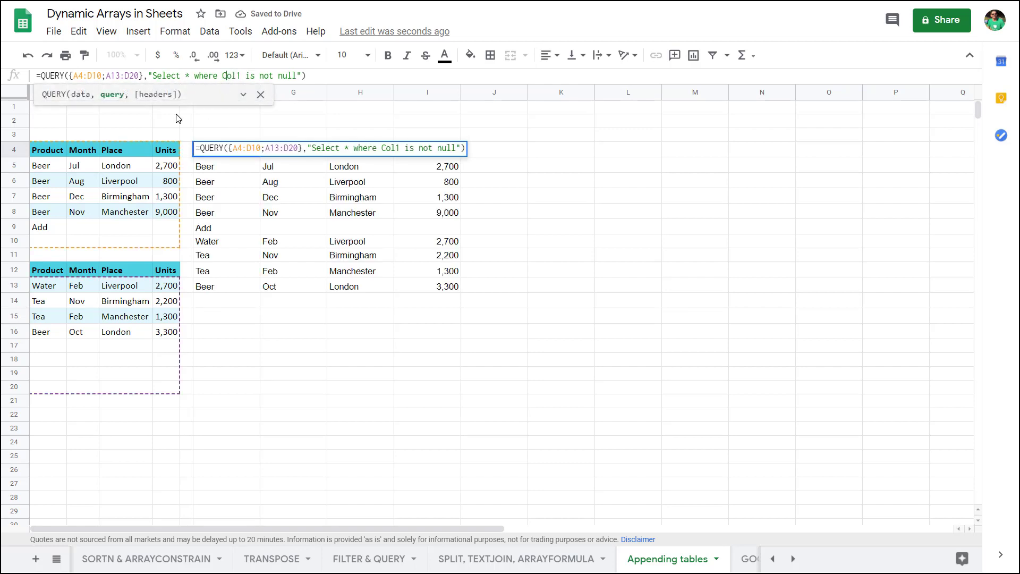
type("A")
key("Return")
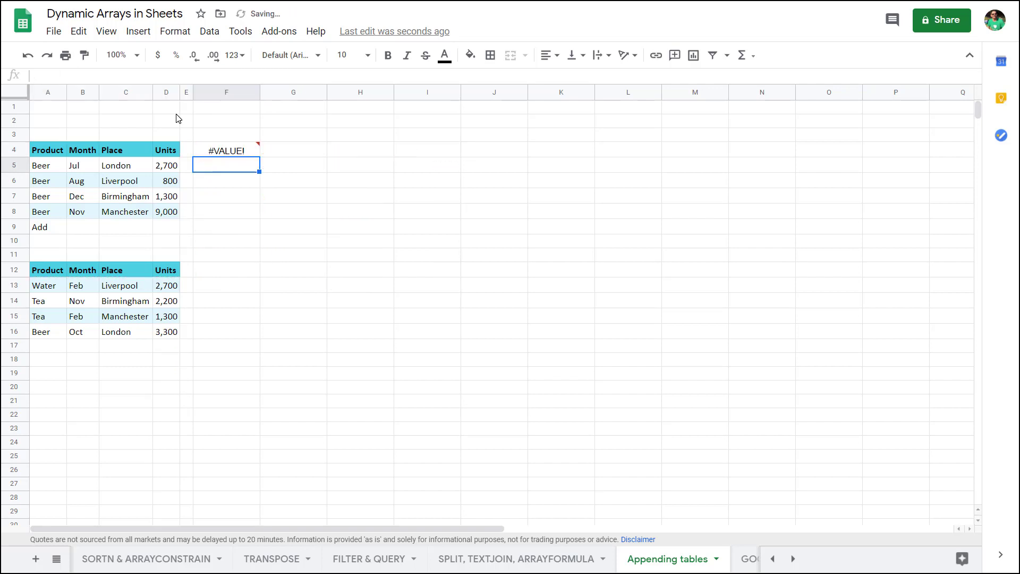
key("ctrl+z")
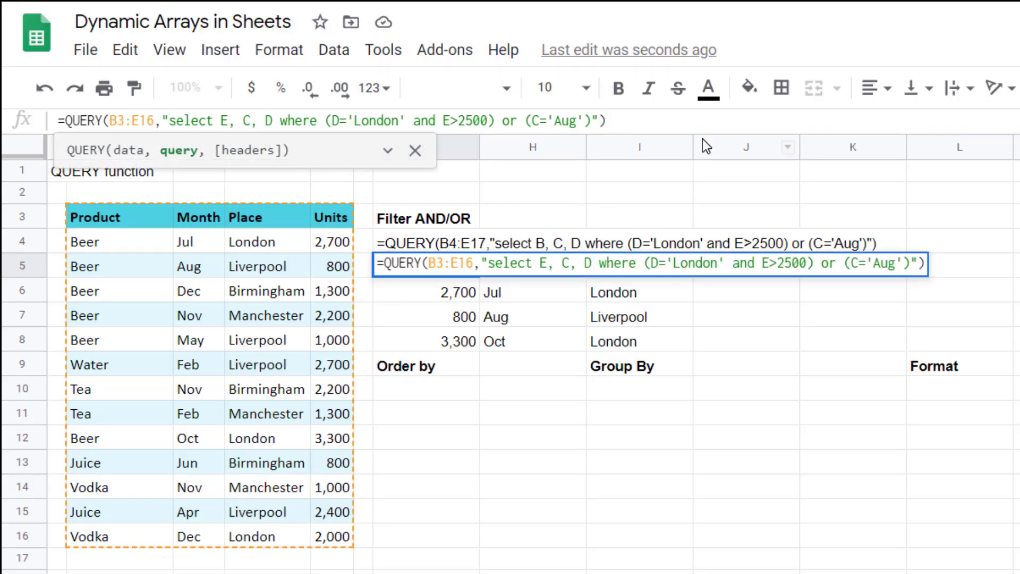
Change the headers argument of G5's Filter AND/OR query from 0 to 1.
type(",")
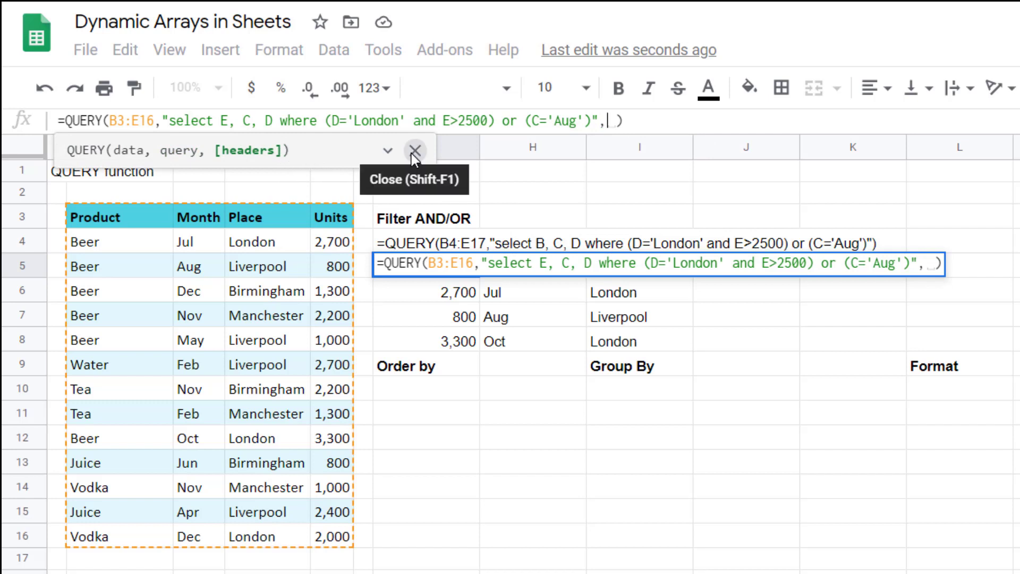
key("Return")
key("Up")
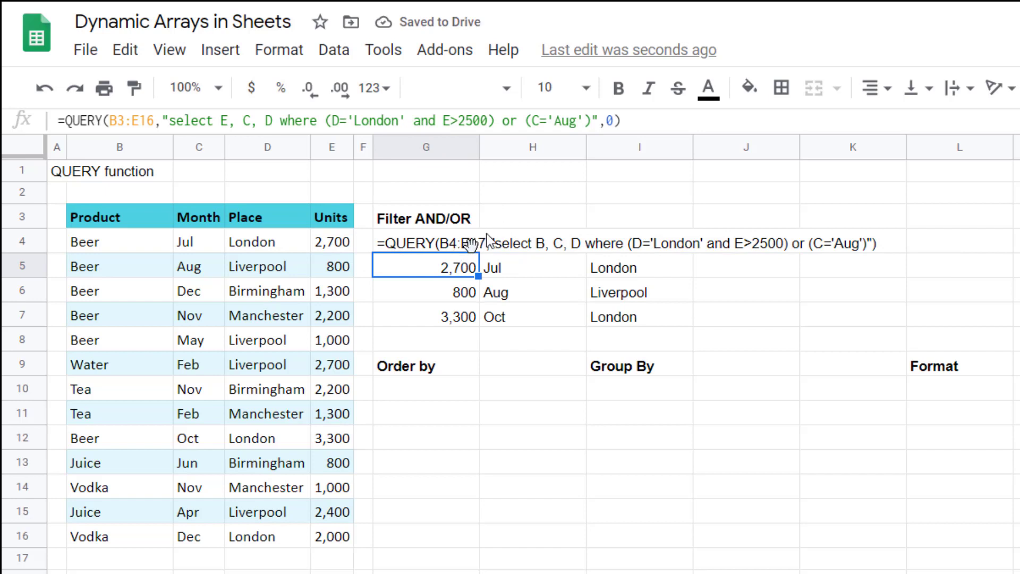
left_click(608, 120)
key("BackSpace")
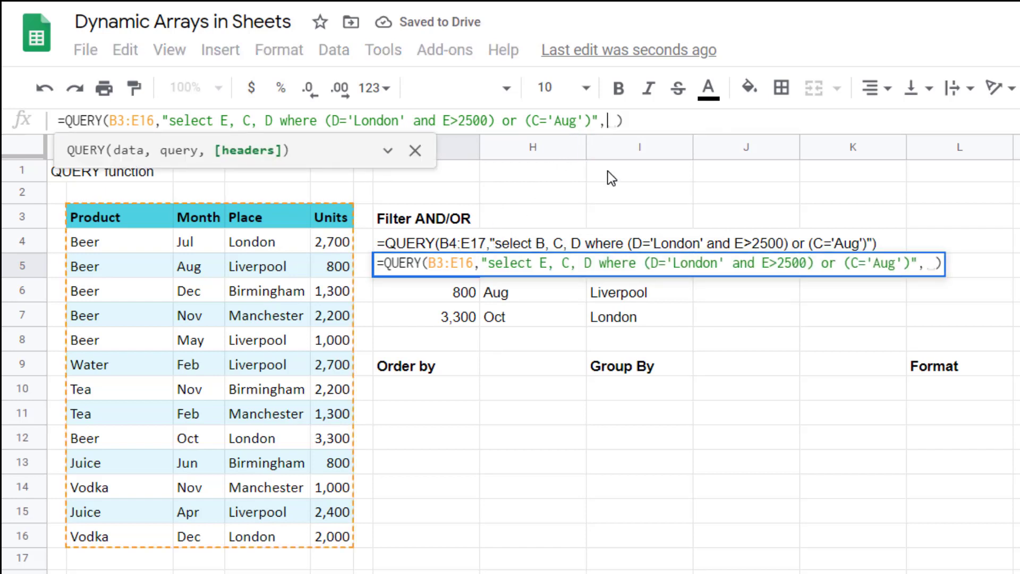
type("1")
key("Return")
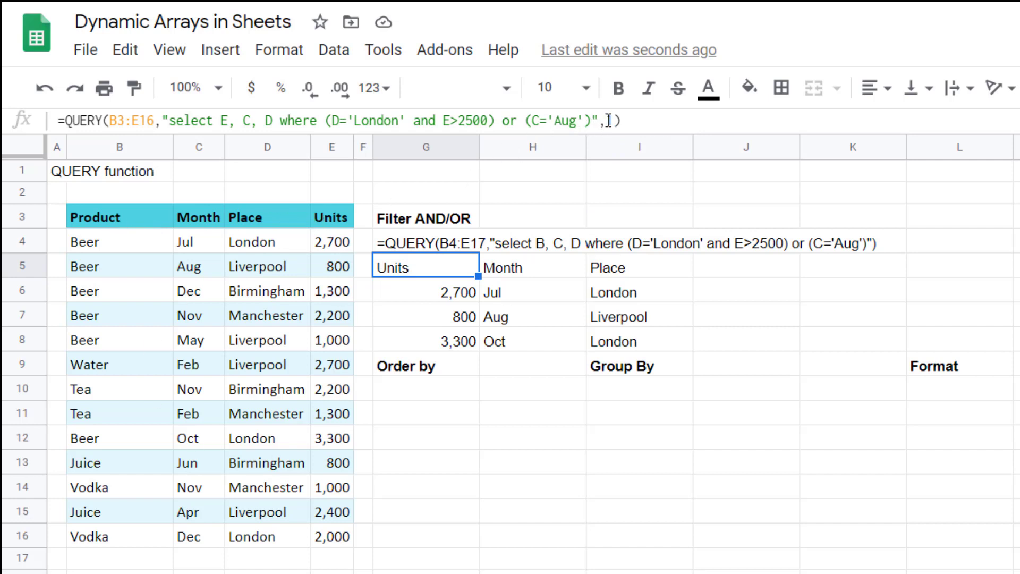
left_click(433, 390)
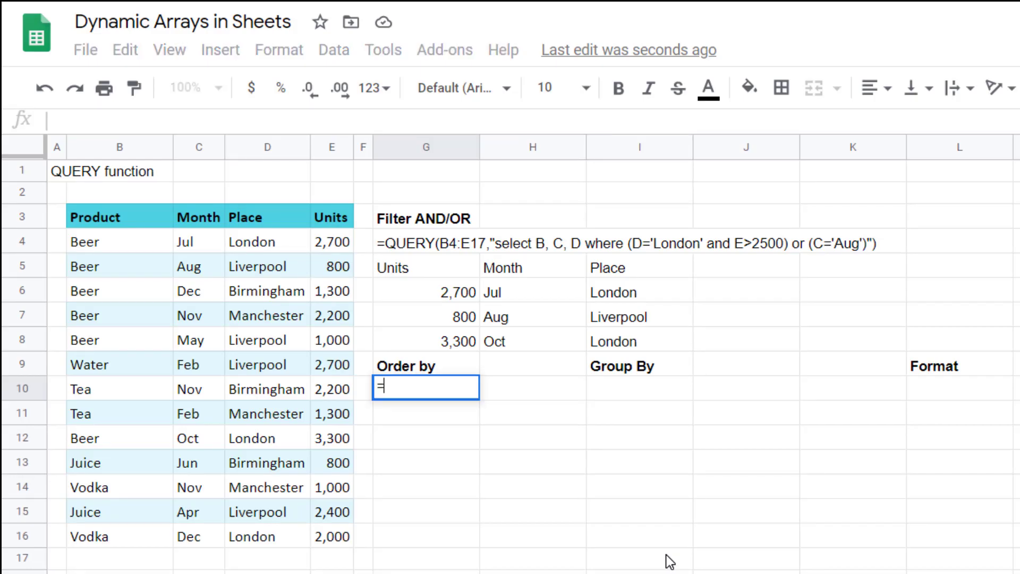
Enter =QUERY(B3:E16,"select E, B order by E desc") in G10.
key("Tab")
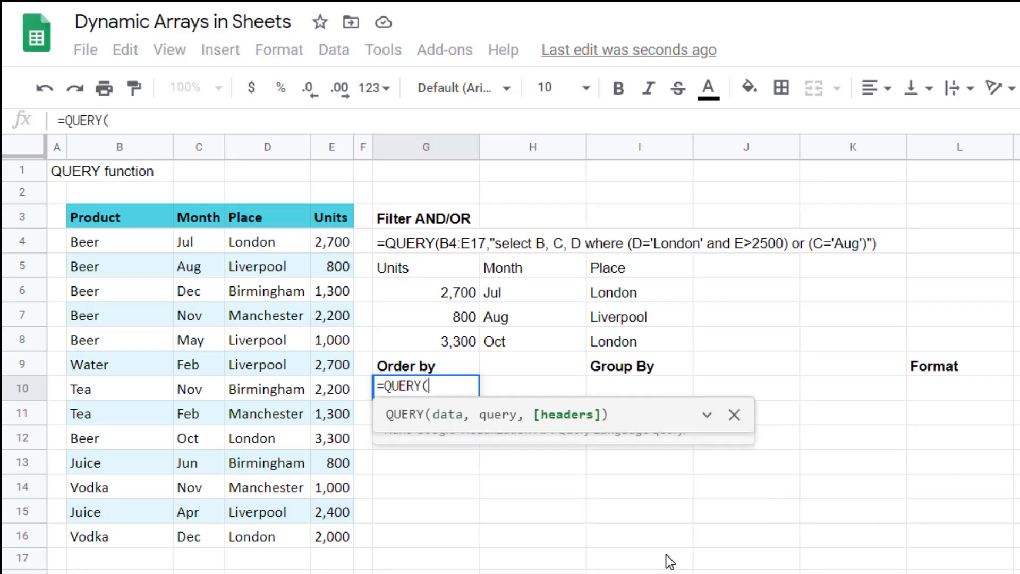
left_click_drag(135, 216, 334, 538)
type(",")
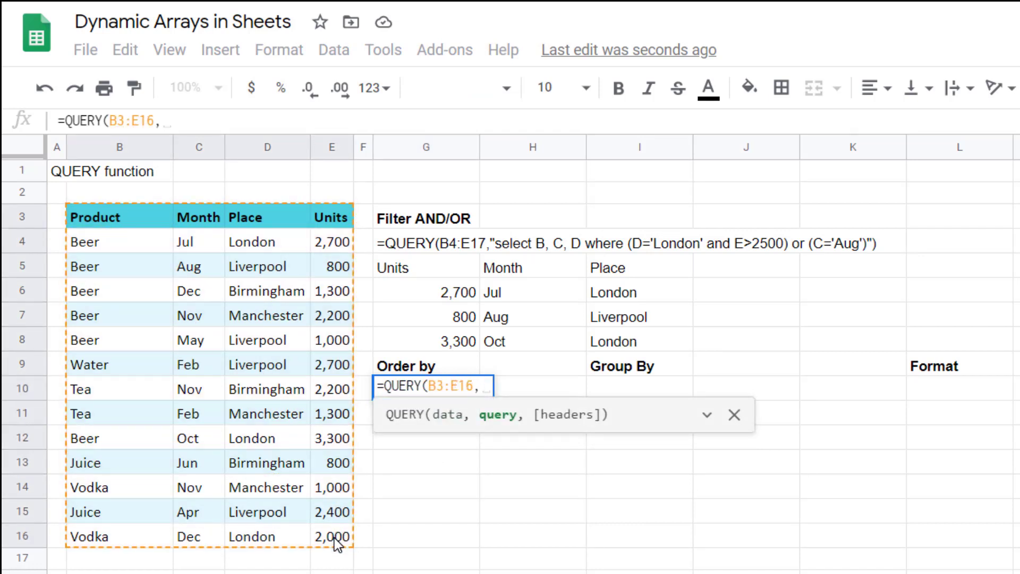
type("\"select ")
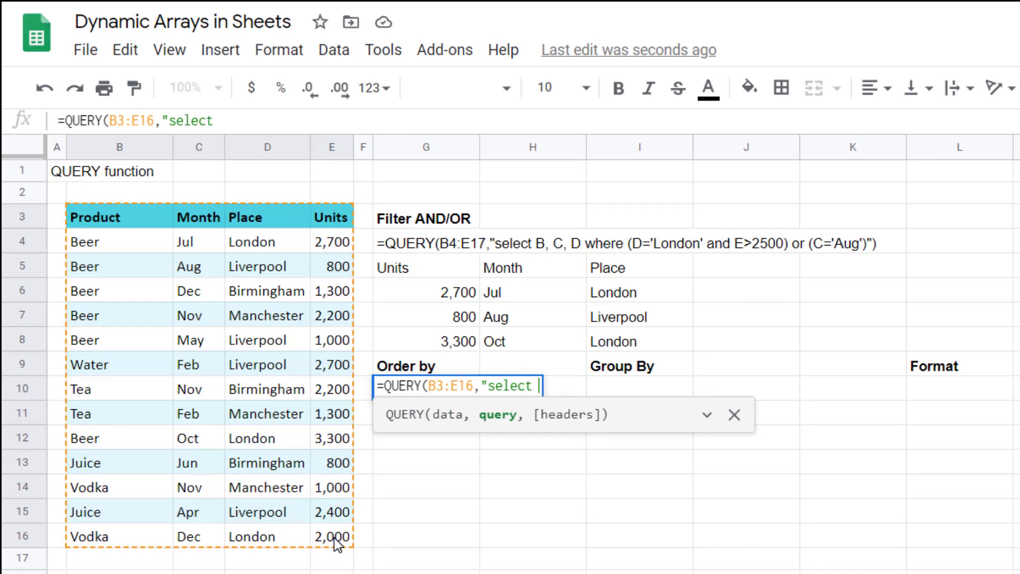
type("E, B order by")
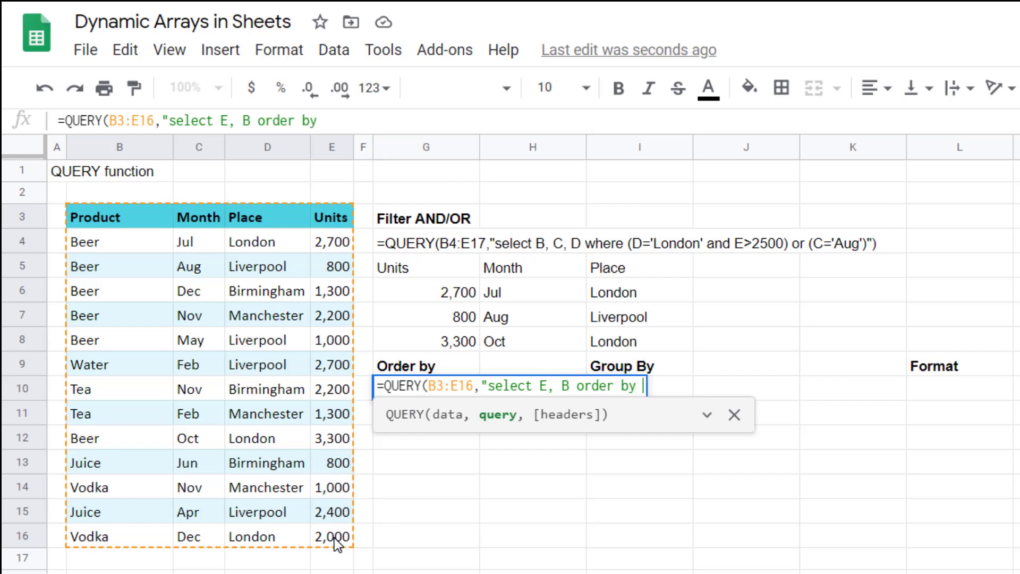
type(" E desc")
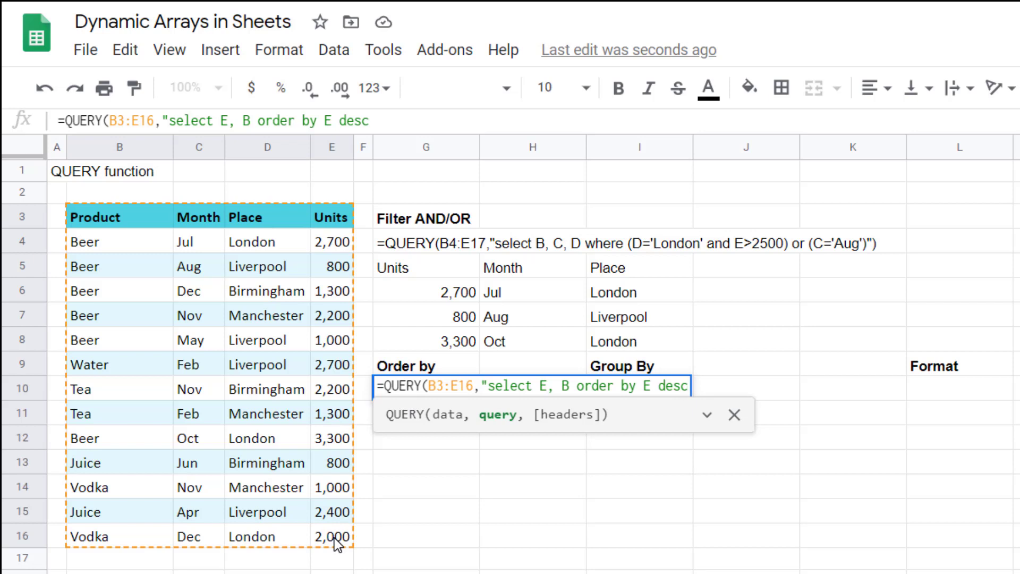
type("\")")
key("Return")
key("Up")
key("Down")
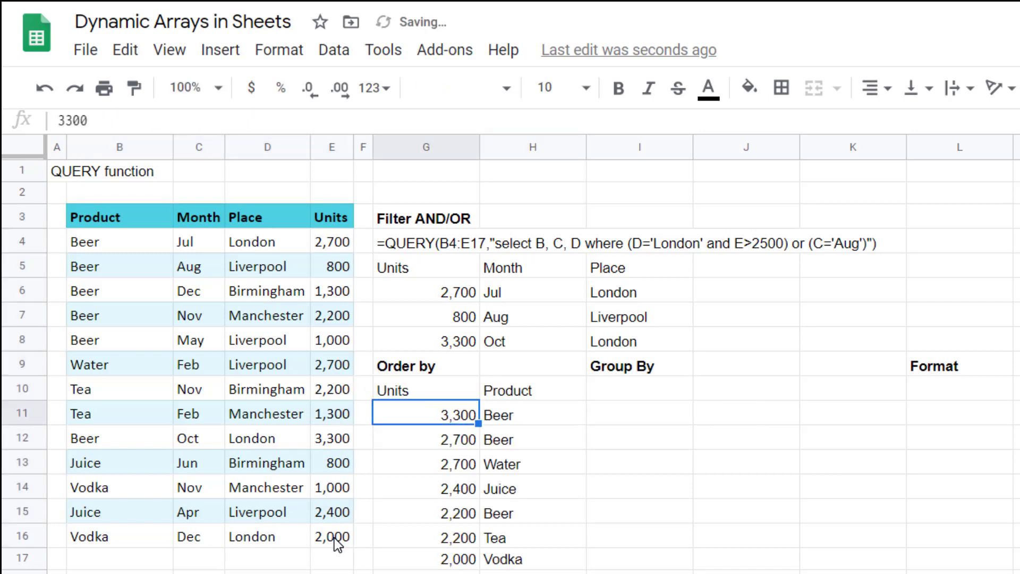
key("Up")
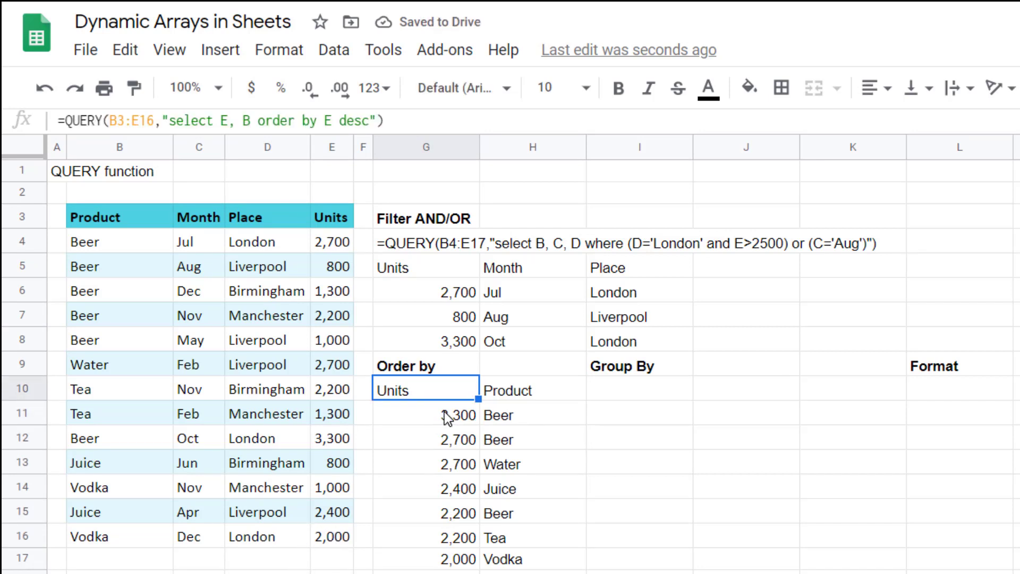
Change the G10 query's sort from desc to asc so Units list smallest first.
left_click_drag(376, 121, 162, 121)
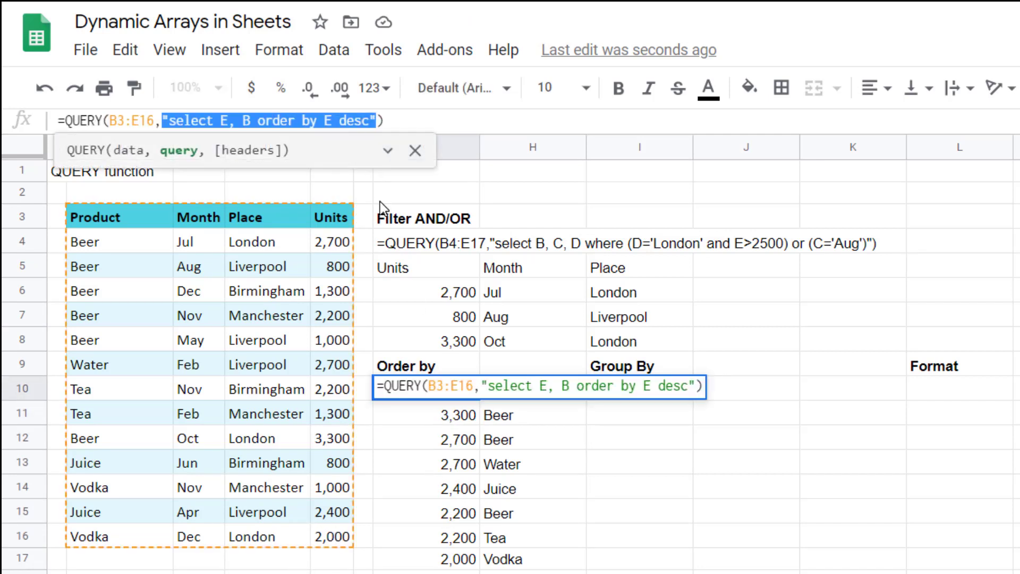
key("Right")
key("Left")
key("BackSpace")
key("BackSpace")
key("BackSpace")
key("BackSpace")
type("asc")
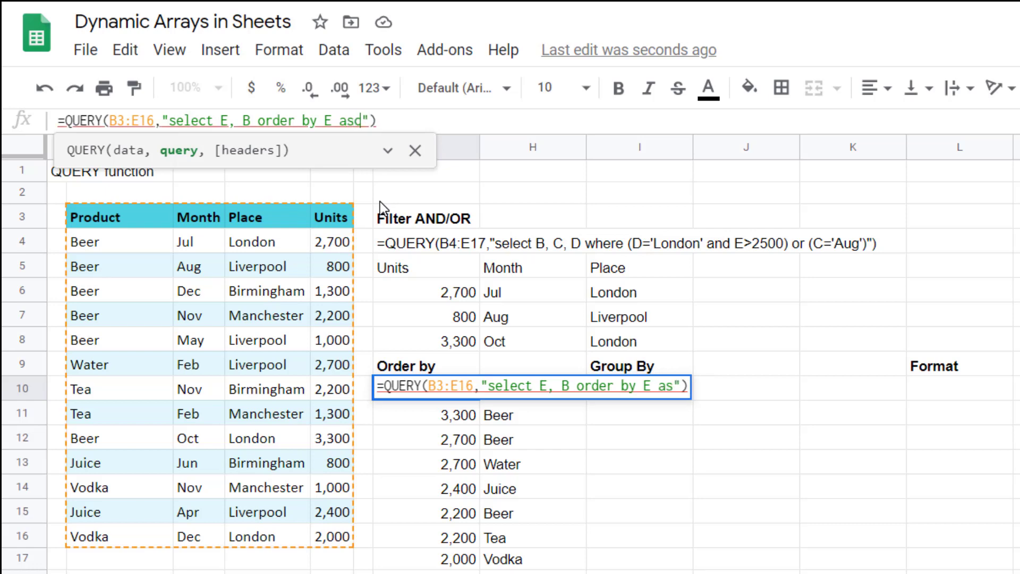
key("Return")
key("Up")
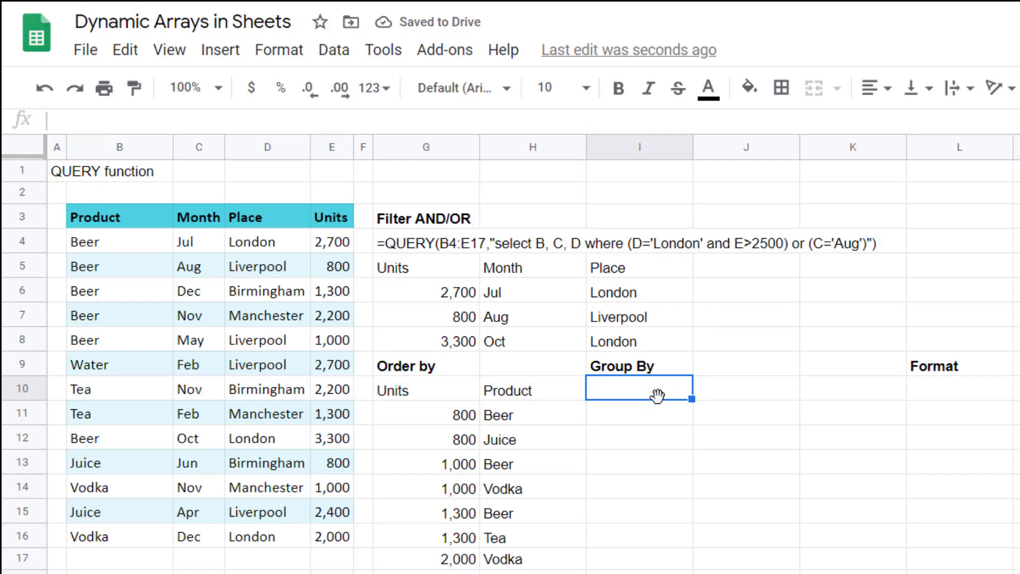
In I10 enter =QUERY(B3:E16,"select B, SUM(E) group by B").
type("=")
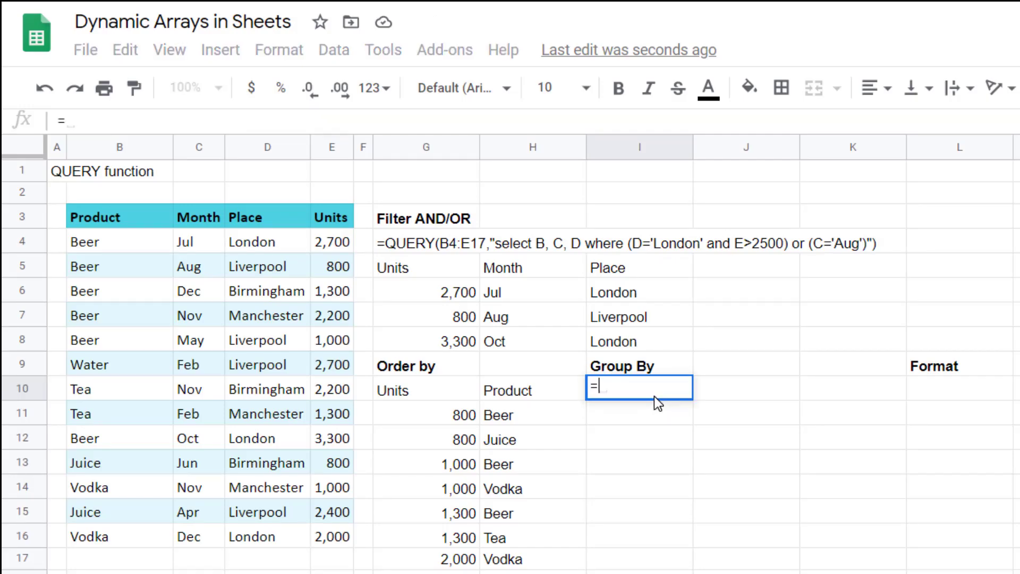
type("qu")
key("Tab")
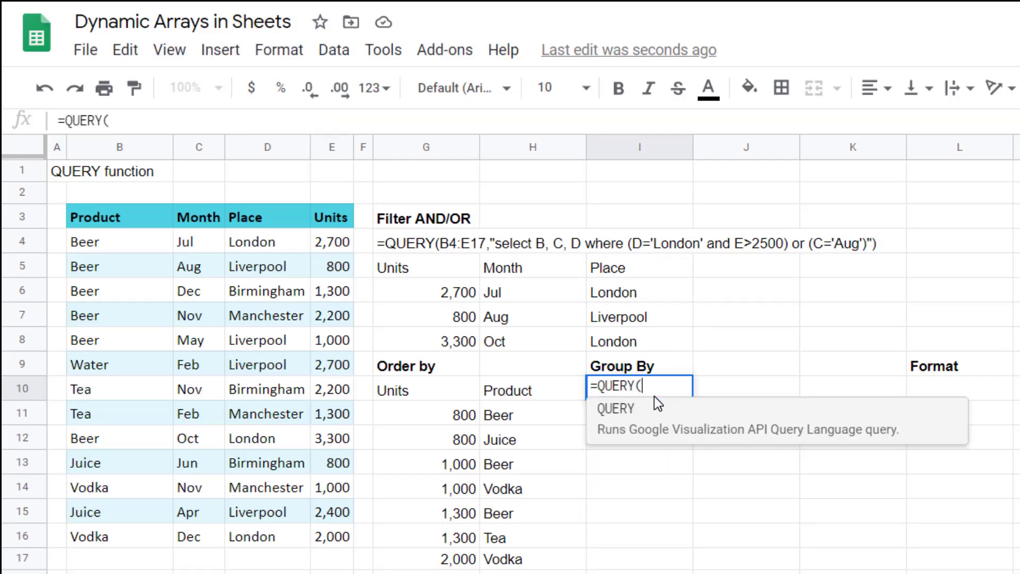
left_click_drag(137, 219, 334, 539)
type(",\"")
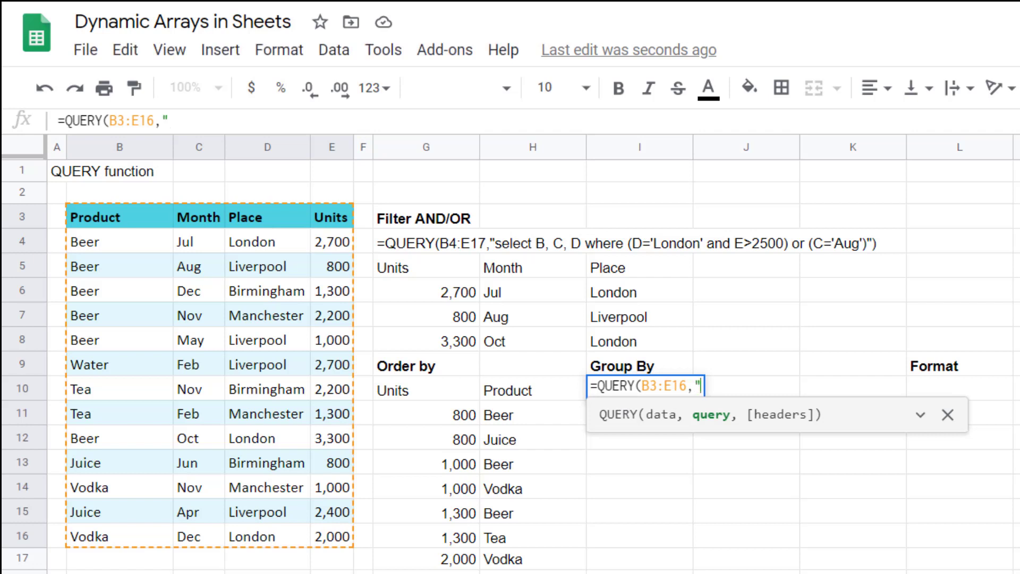
type("select ")
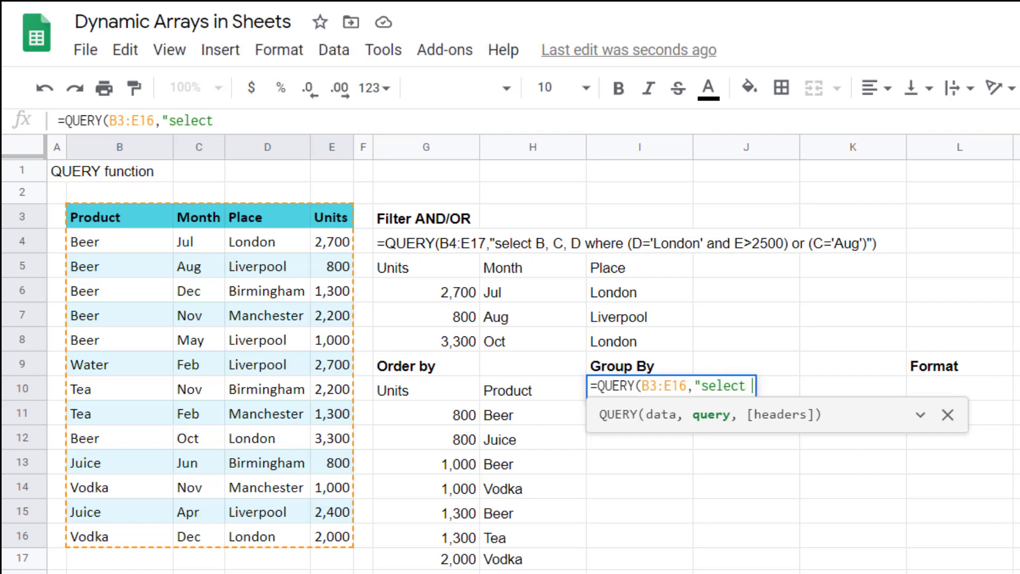
type("B, SUM(E)")
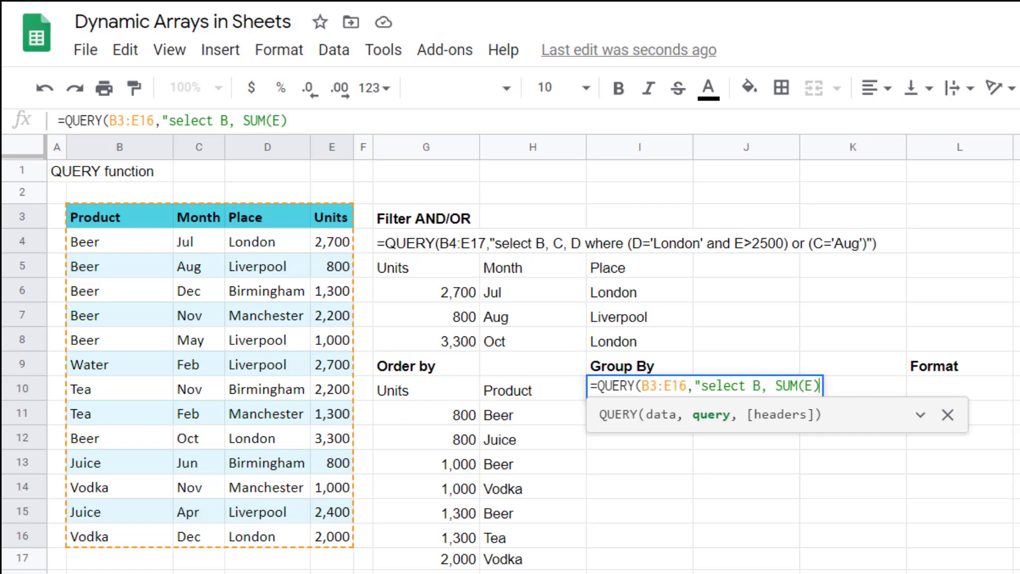
type(" group ")
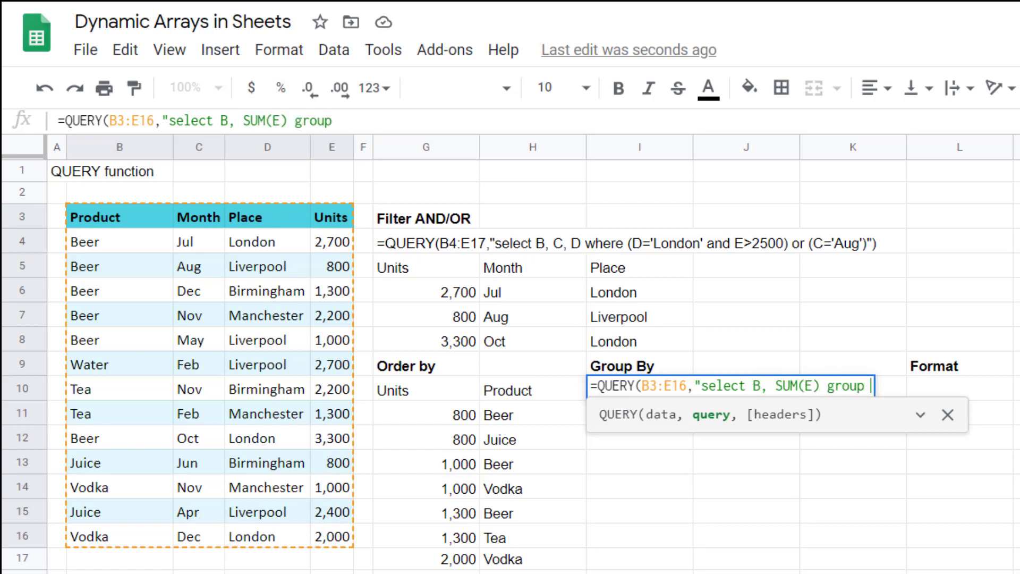
type("by B\"")
key("Return")
key("Up")
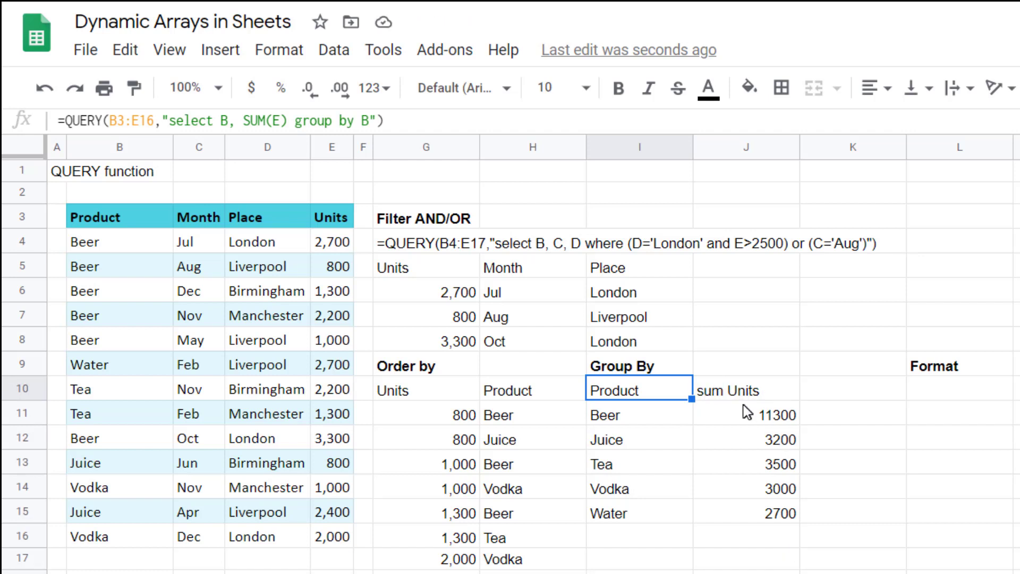
Check the per-product totals (Beer 11300 through Water 2700), then select the sales table B3:E16.
left_click(756, 417)
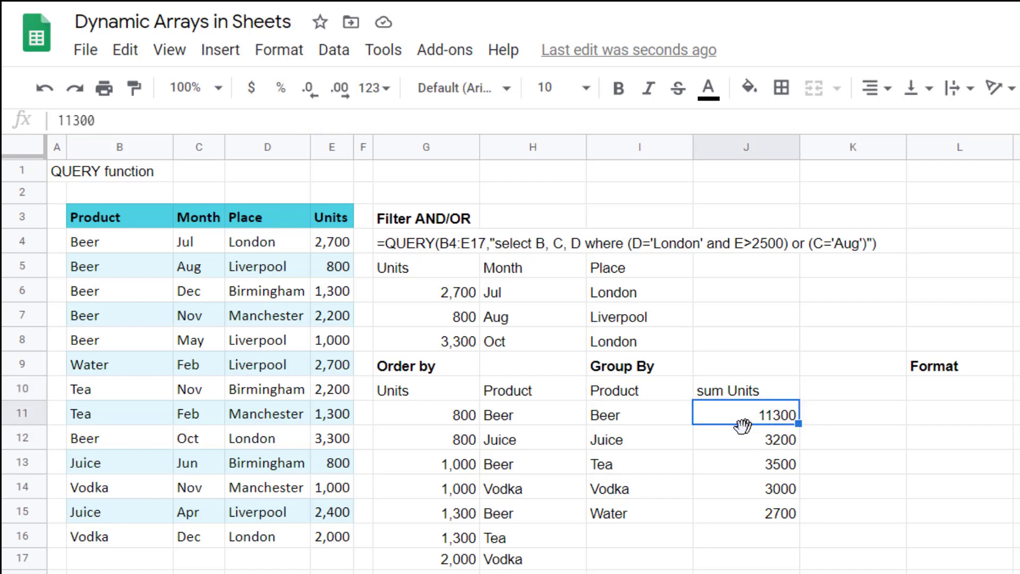
left_click(664, 421)
left_click(745, 423)
left_click(750, 439)
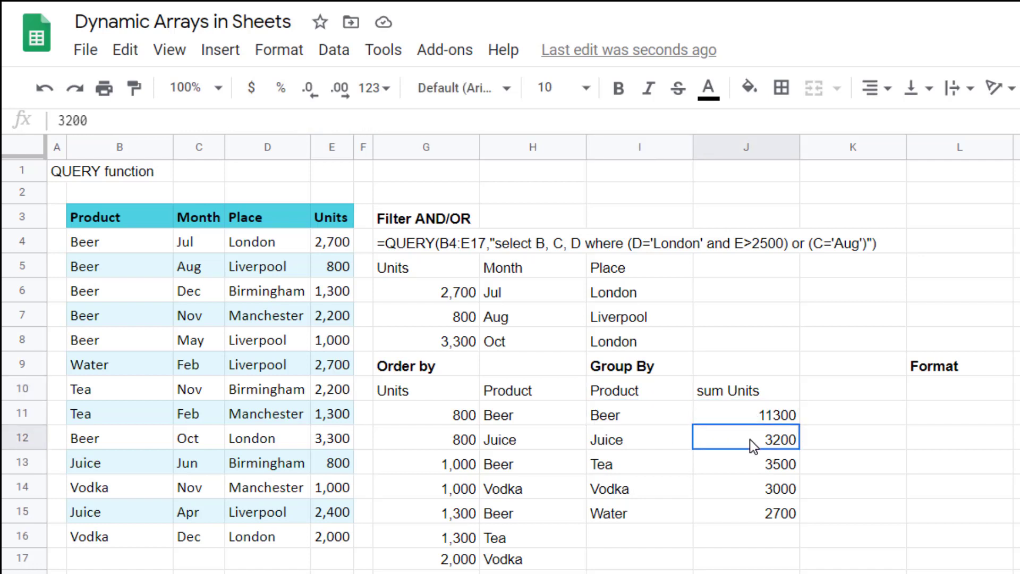
left_click(757, 463)
left_click(766, 488)
left_click(766, 513)
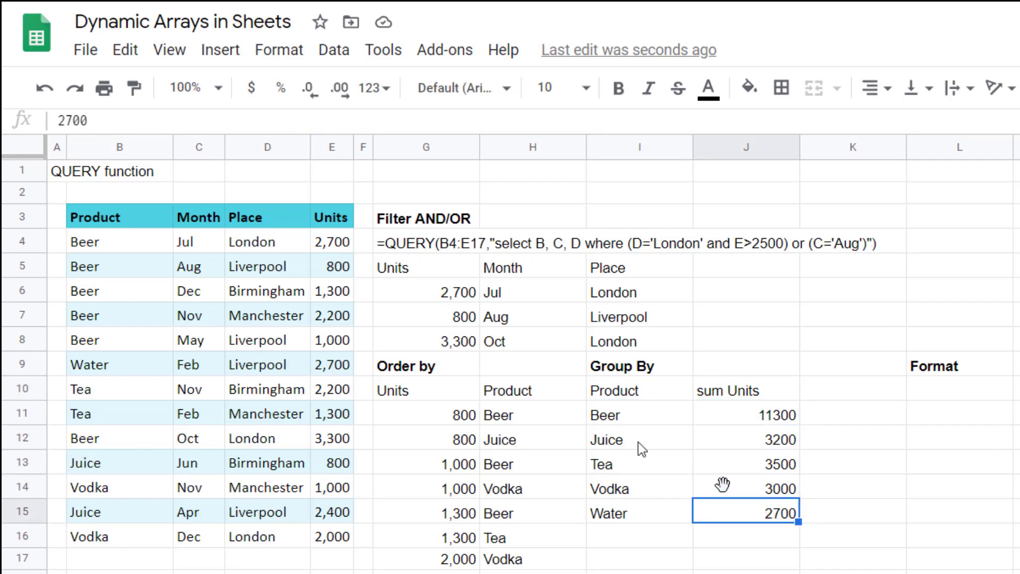
left_click(101, 226)
left_click_drag(279, 323, 326, 540)
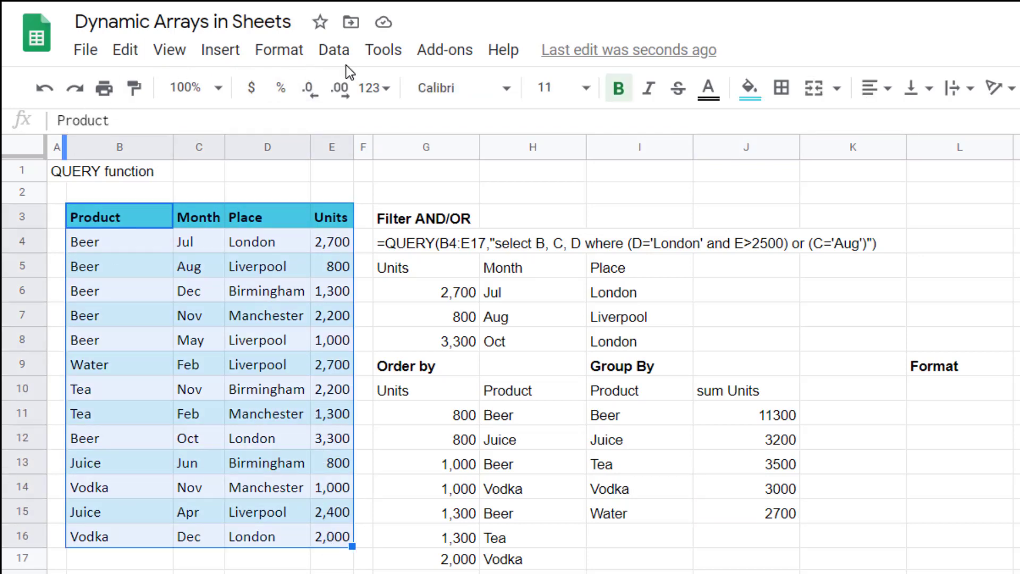
Create a pivot table from the sales data on this sheet at cell I18.
left_click(339, 51)
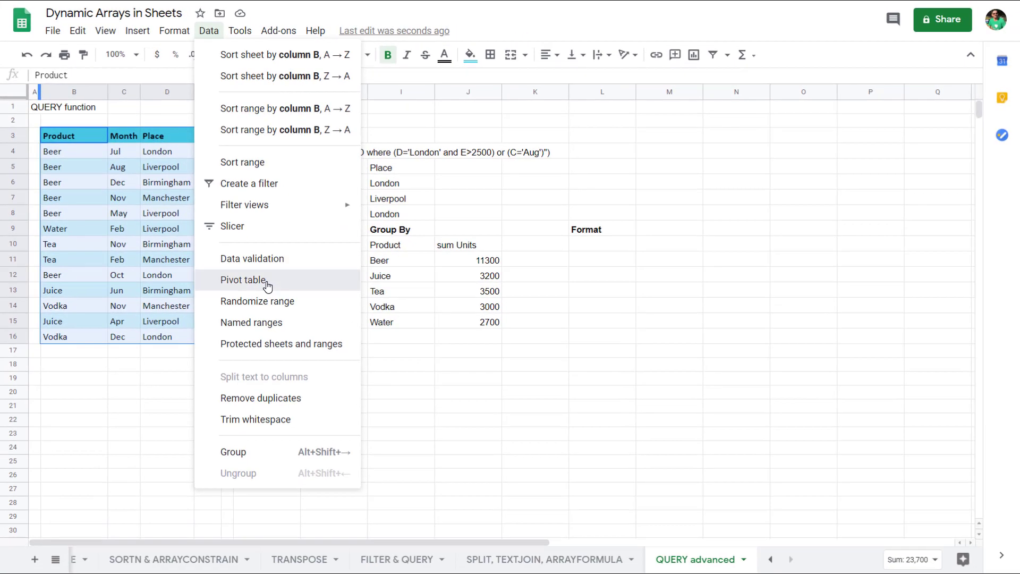
left_click(267, 286)
left_click(429, 310)
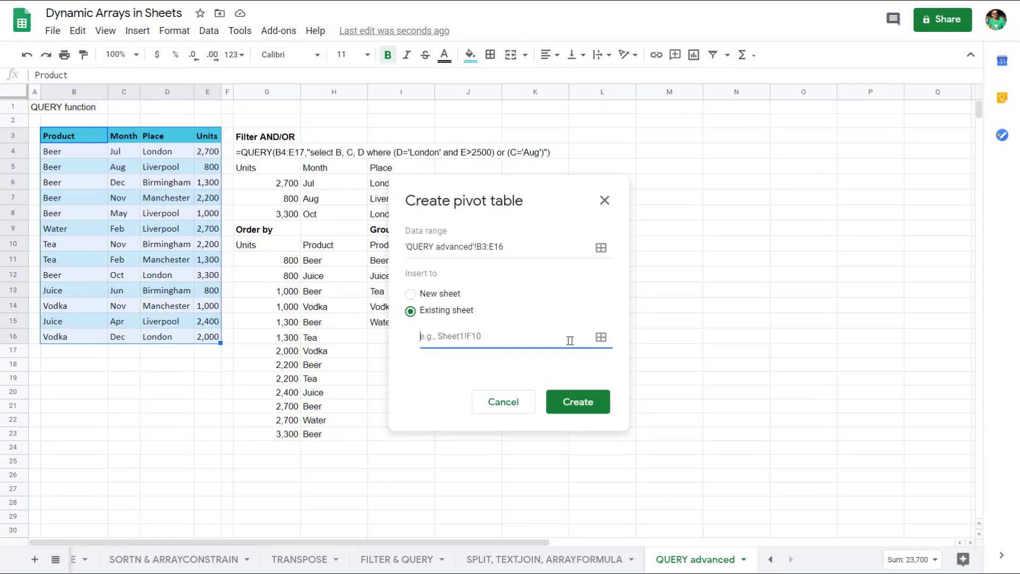
left_click(601, 339)
left_click(388, 365)
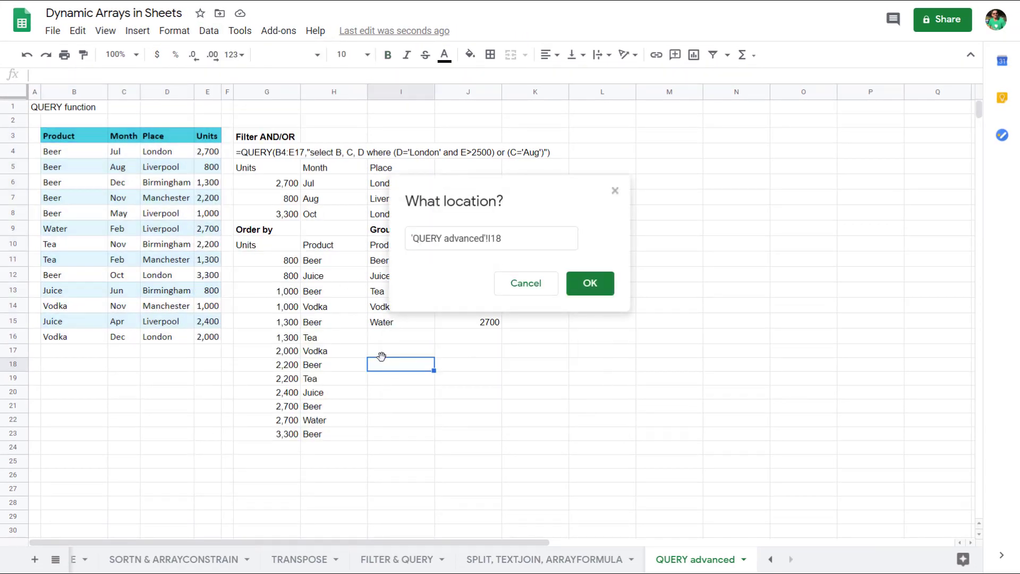
key("Return")
key("Return")
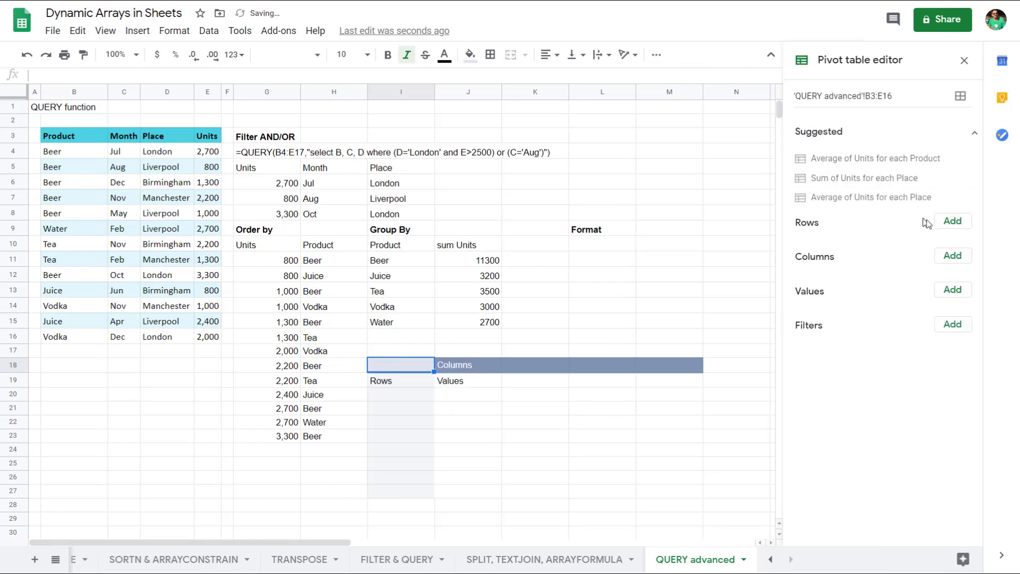
Add Product as pivot rows and SUM of Units as values.
left_click(952, 223)
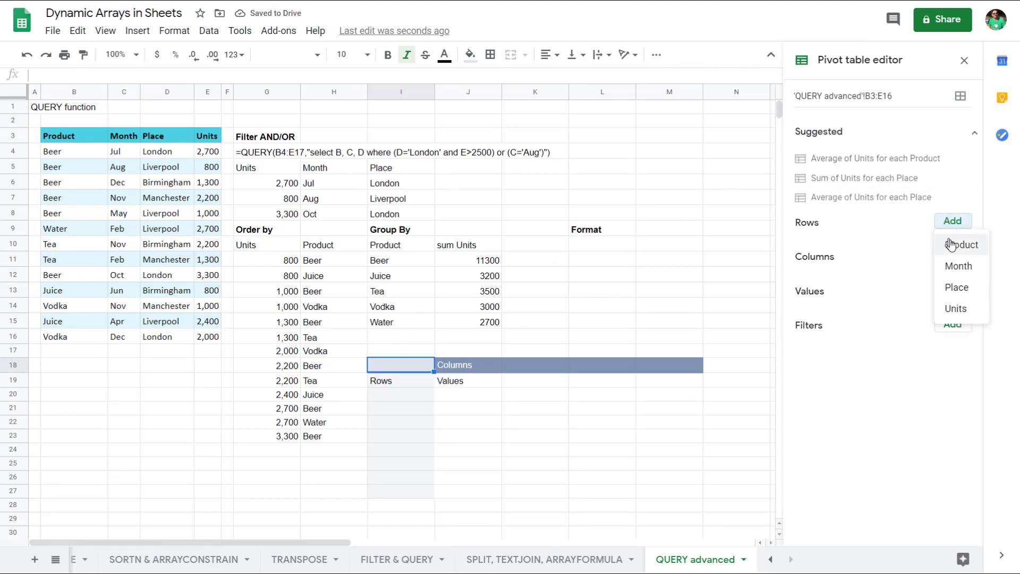
left_click(950, 246)
left_click(956, 323)
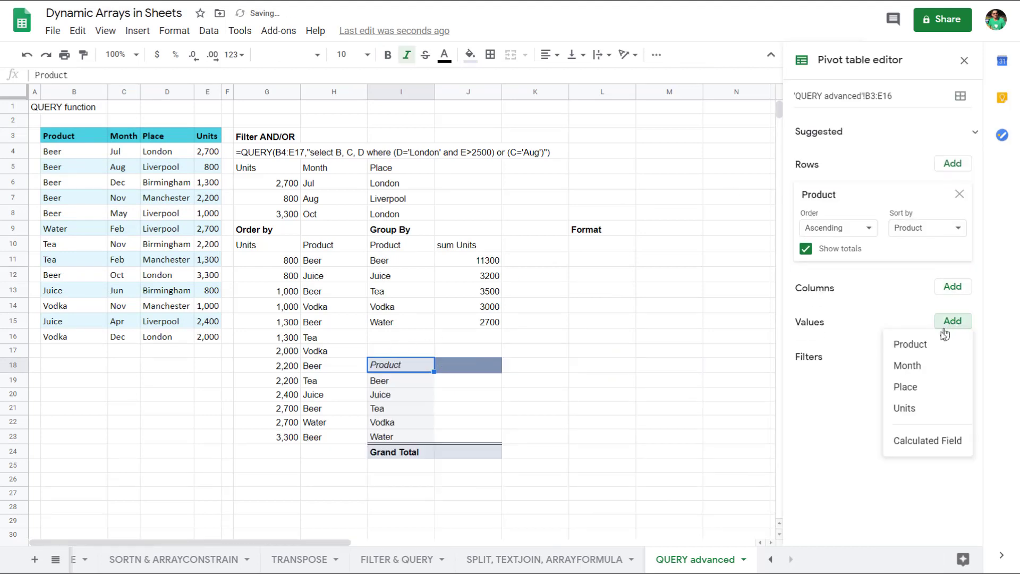
left_click(918, 408)
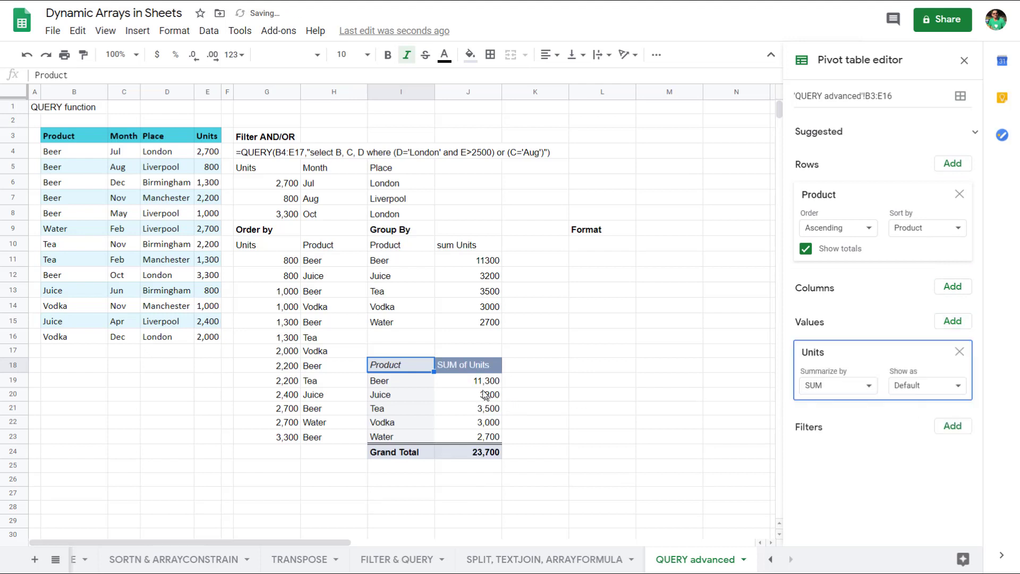
left_click(481, 291)
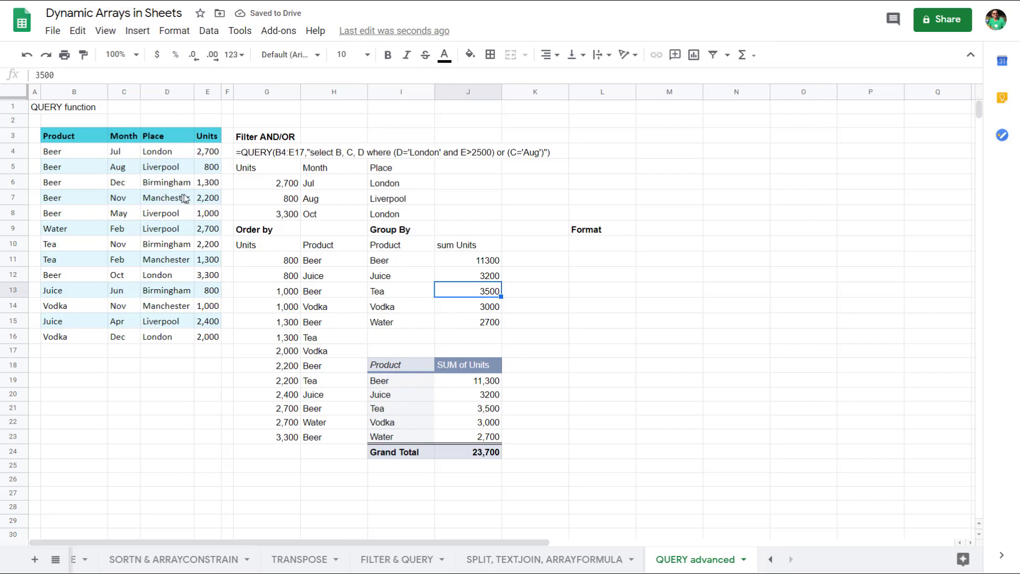
Change the Units value in E7 from 2,200 to 8000.
left_click(210, 201)
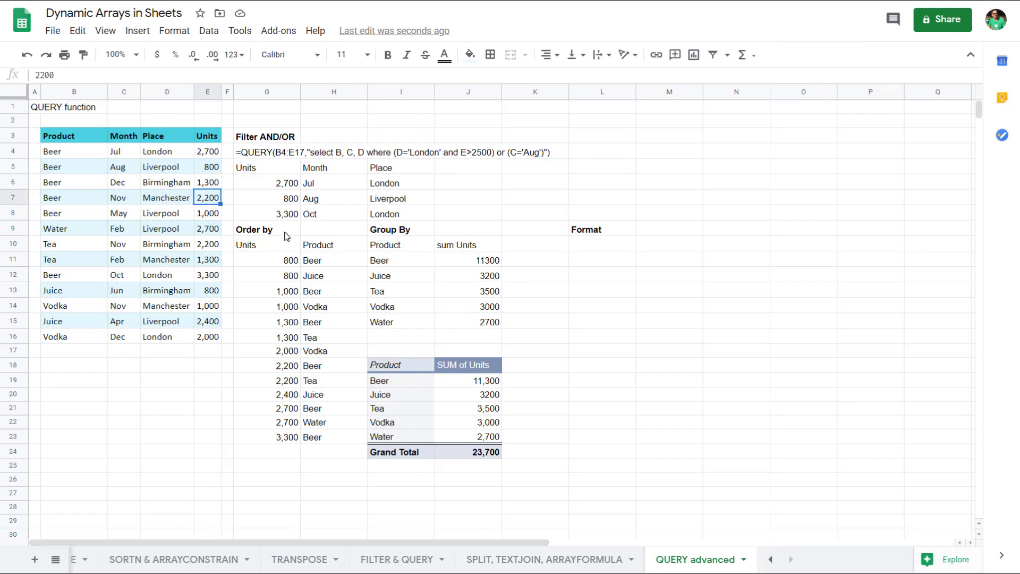
type("8000")
key("Return")
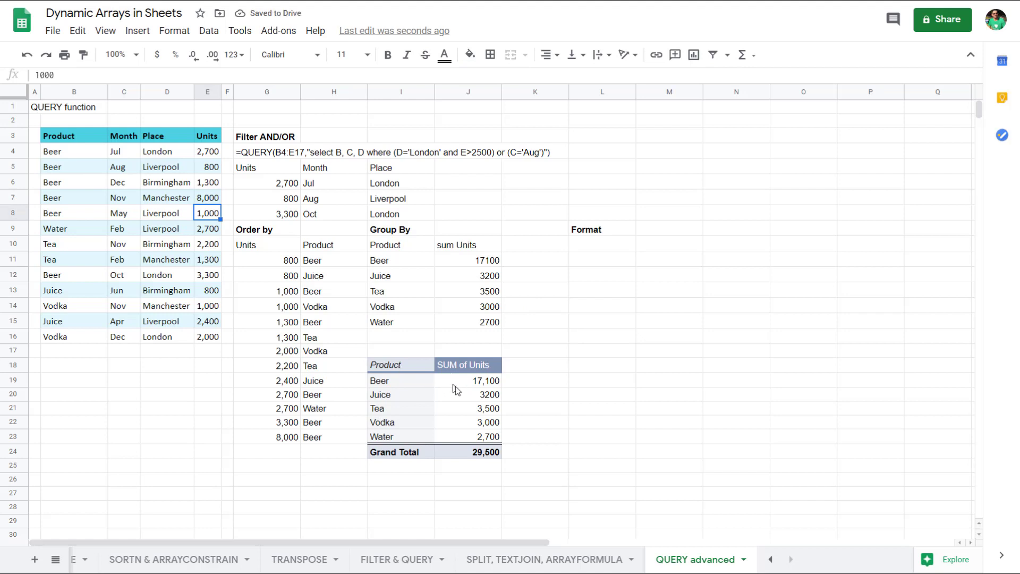
Replace SUM(E) with avg(E) in the Group By query in I10.
left_click(429, 243)
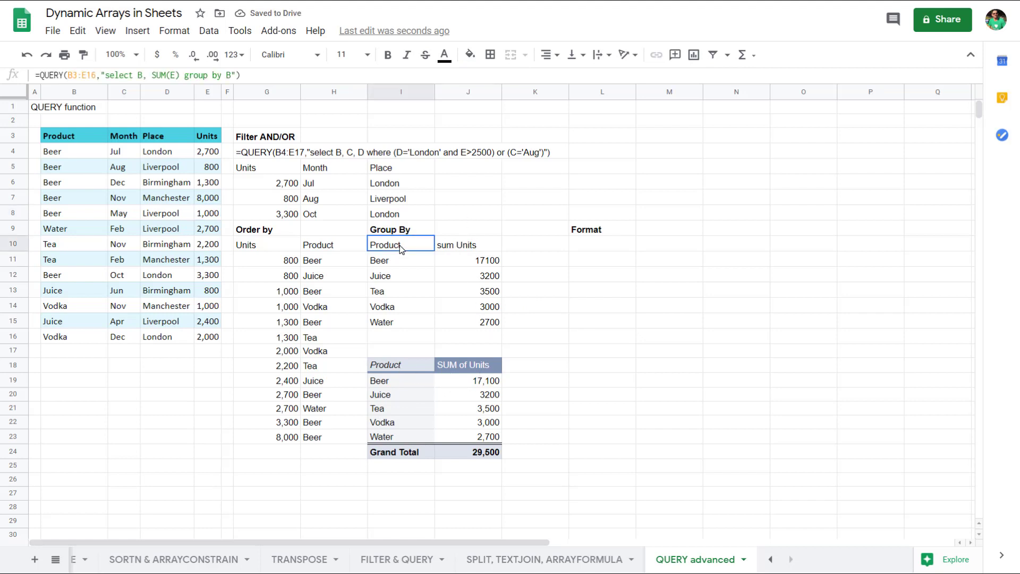
left_click(168, 76)
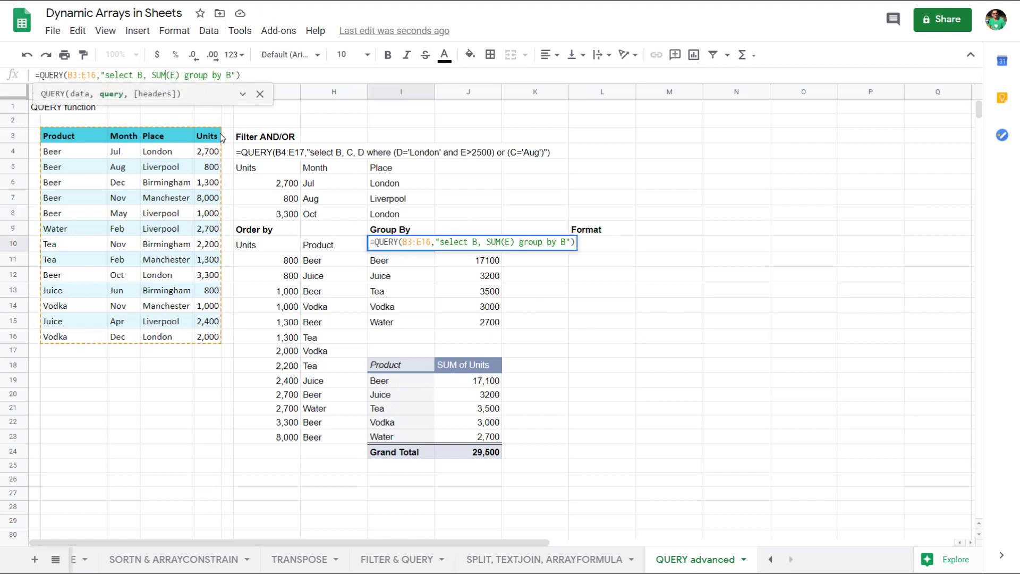
key("BackSpace")
key("BackSpace")
key("BackSpace")
type("avg")
key("Return")
key("Up")
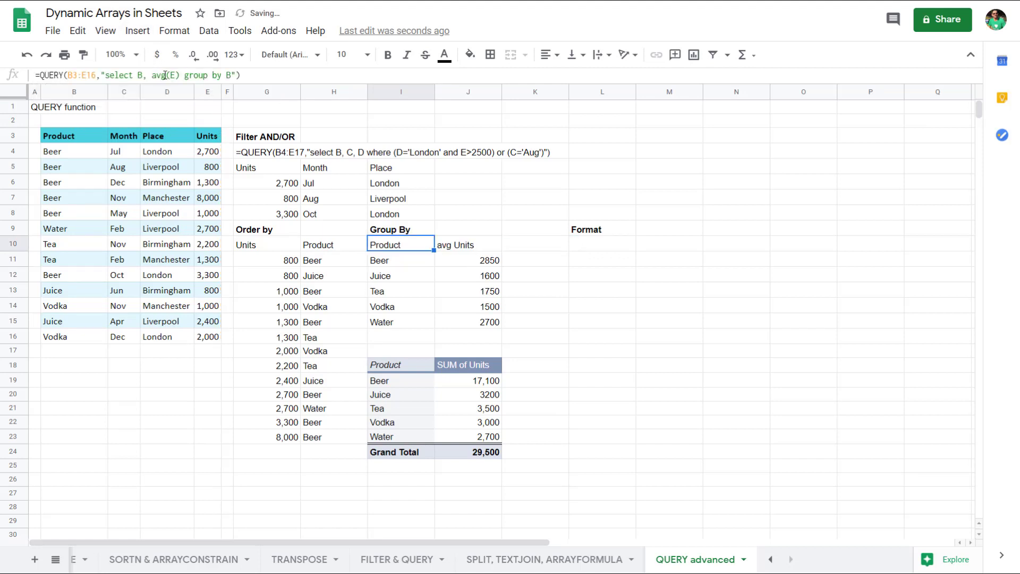
Review the avg aggregate in the formula and check Vodka's average of 1500.
left_click(166, 75)
double_click(158, 75)
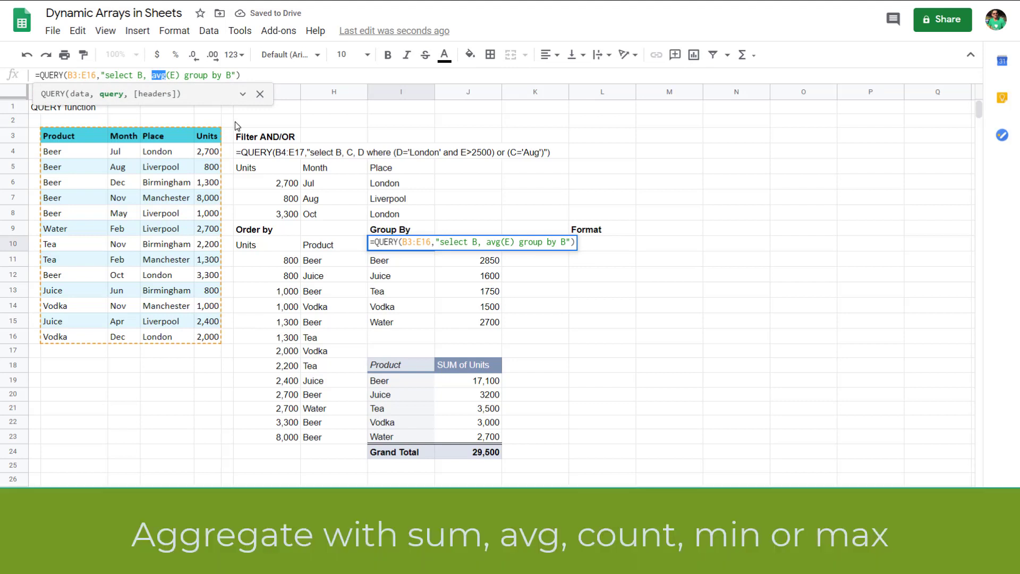
left_click(468, 306)
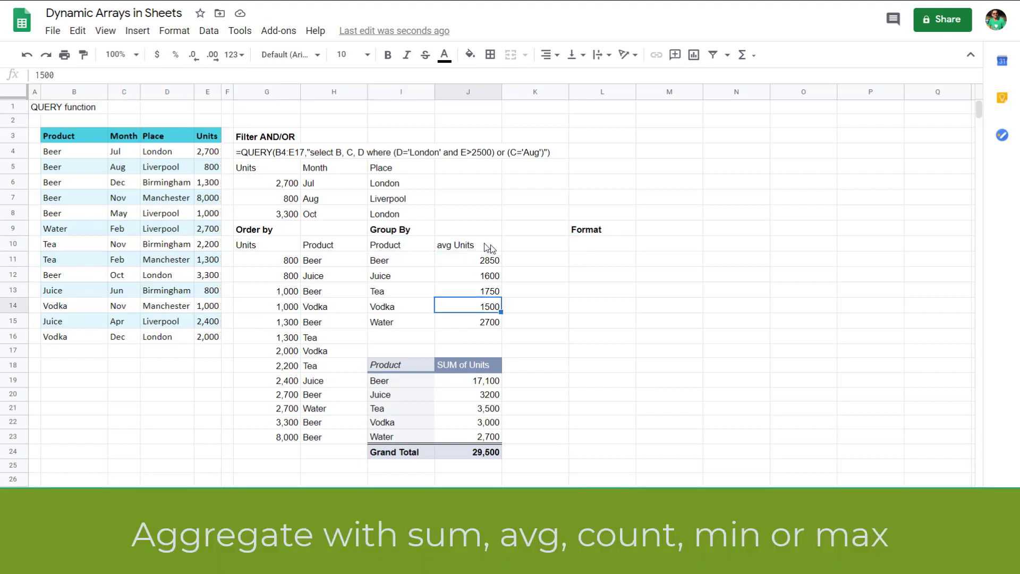
left_click(590, 247)
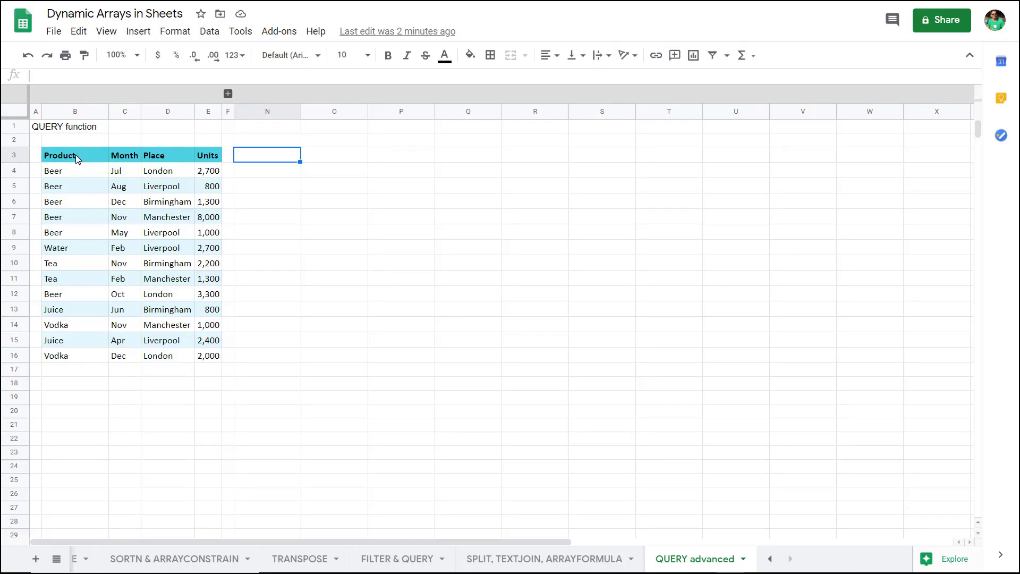
Build a pivot table at N3 from B3:E16 with Units by Product and Place, e.g. Beer Birmingham 1,300.
left_click_drag(76, 158, 208, 356)
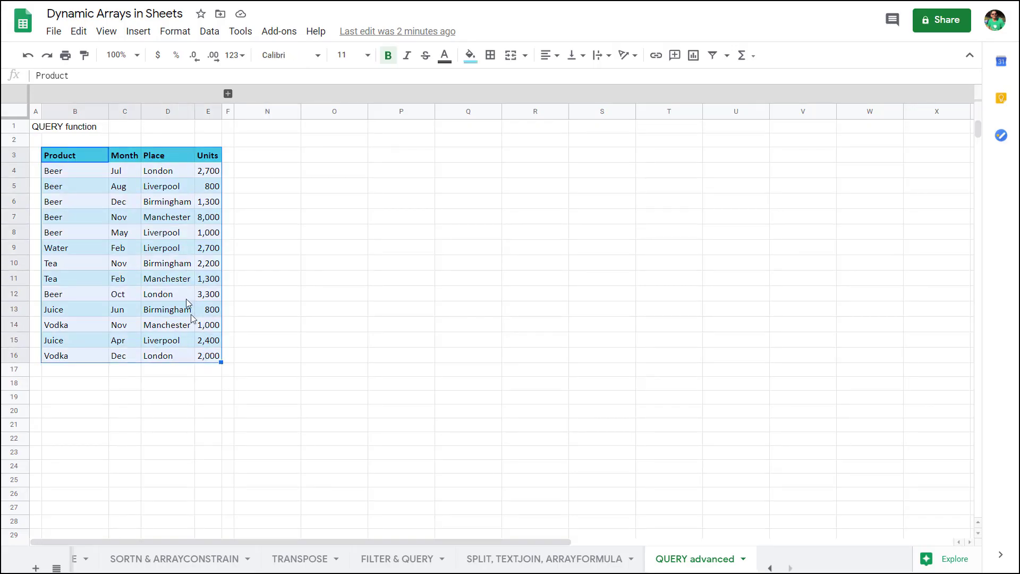
left_click(207, 34)
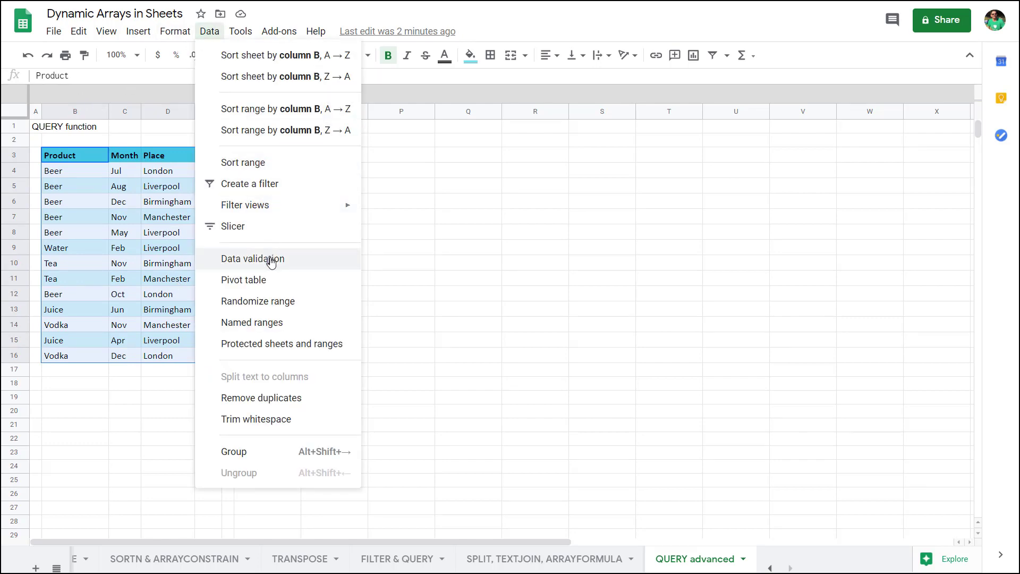
left_click(274, 281)
left_click(630, 441)
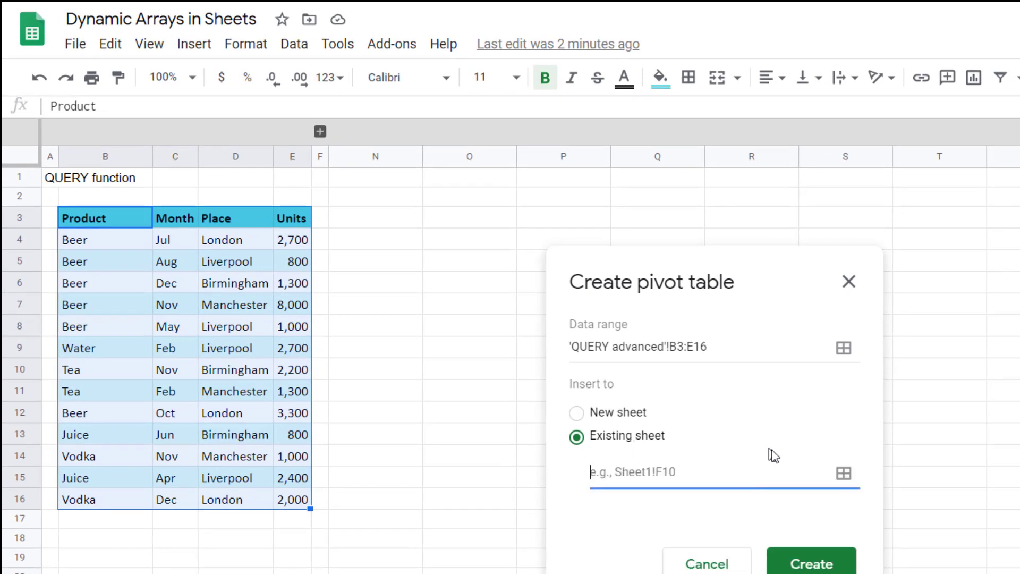
left_click(844, 473)
left_click(372, 218)
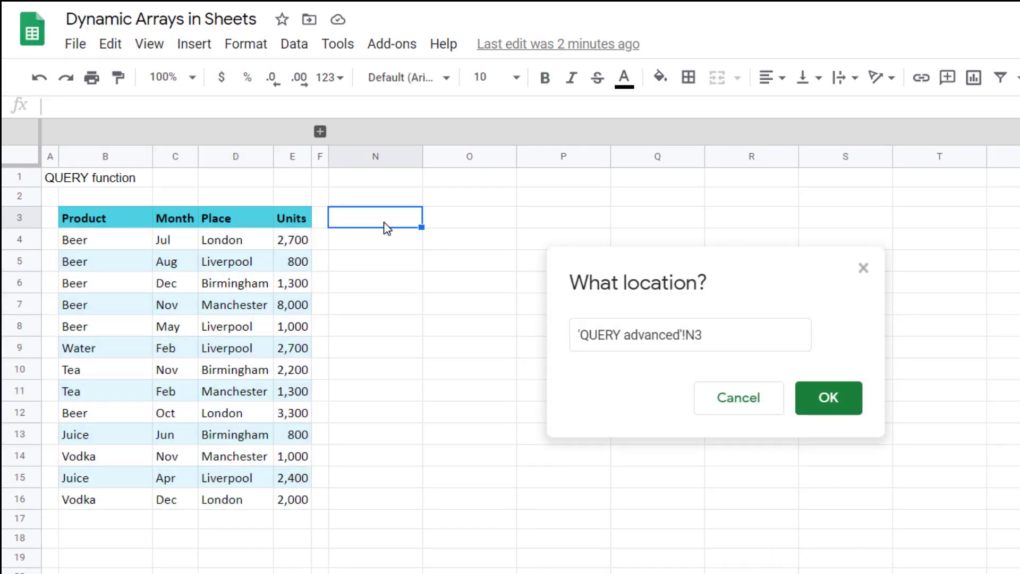
key("Return")
key("Return")
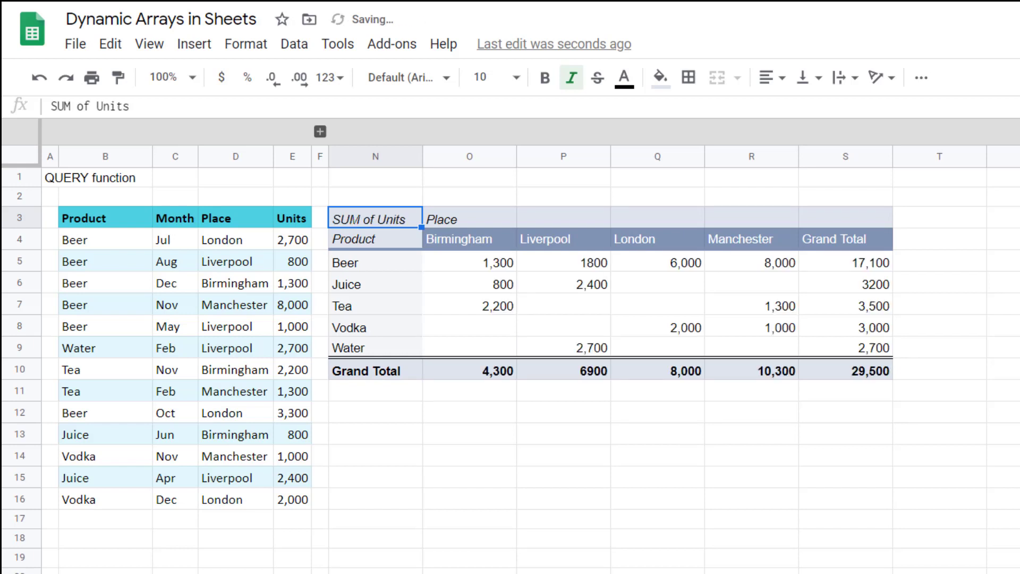
left_click(441, 264)
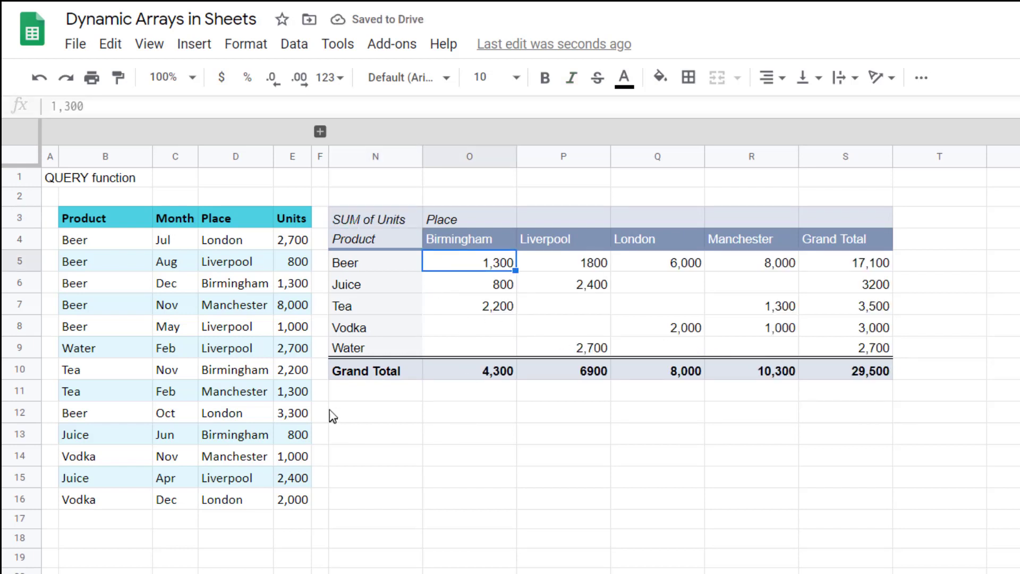
In N12 enter =QUERY(B3:E16,"select B, SUM(E) group by B pivot D").
left_click(385, 417)
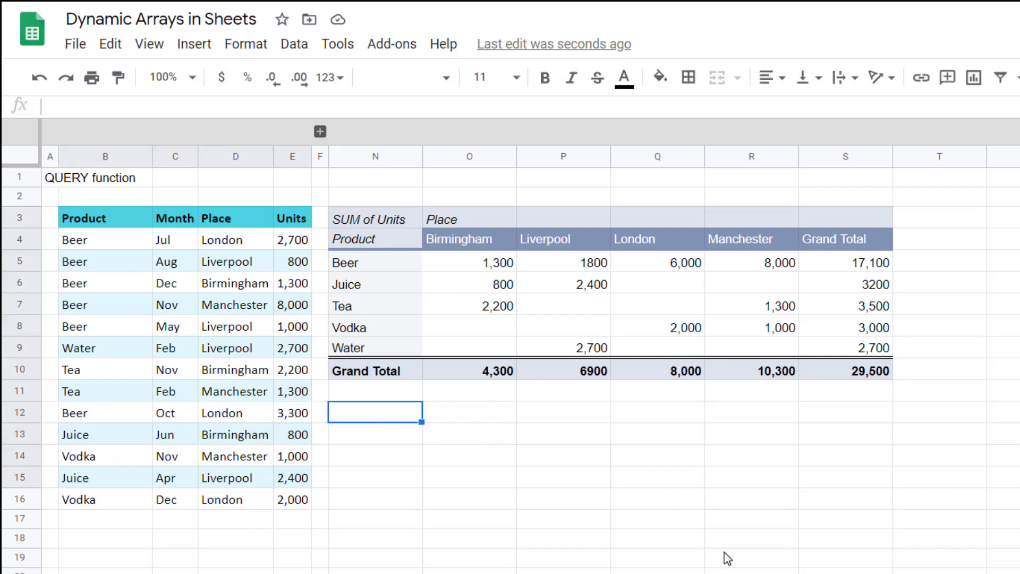
type("=qu")
key("Tab")
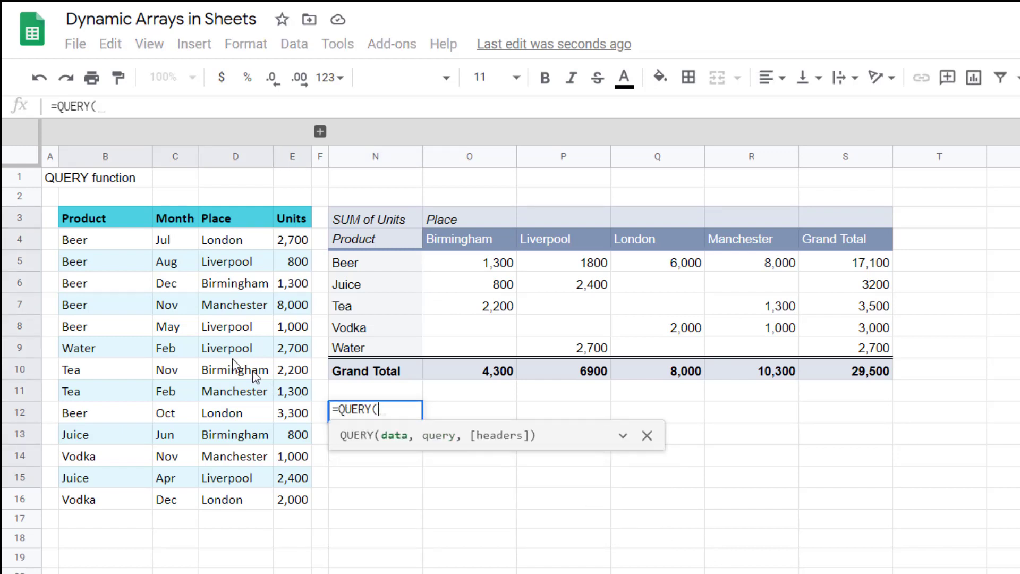
left_click_drag(104, 223, 295, 508)
type(",\"s")
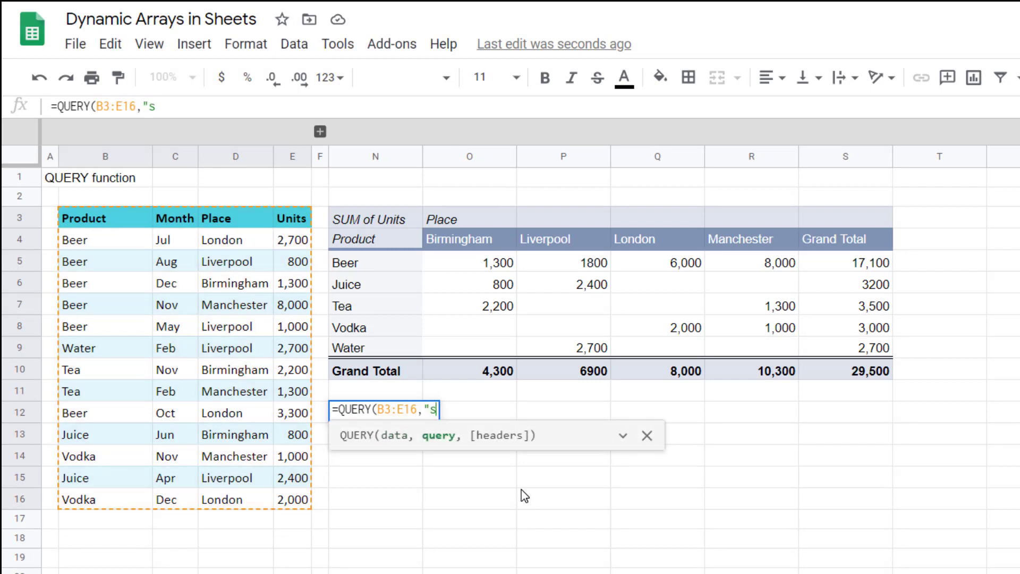
type("elect ")
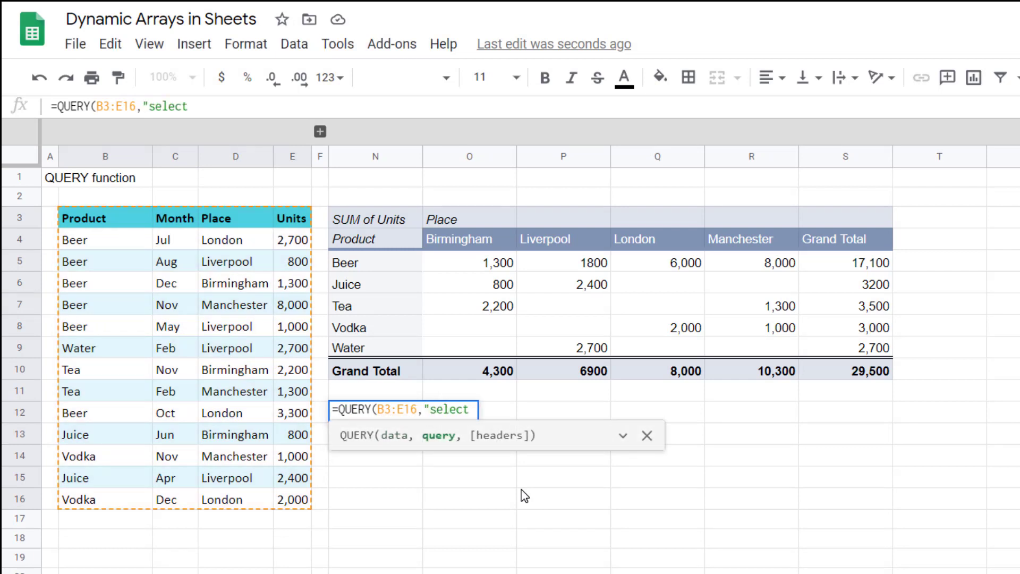
type("B, SUM(E) group by B pivot ")
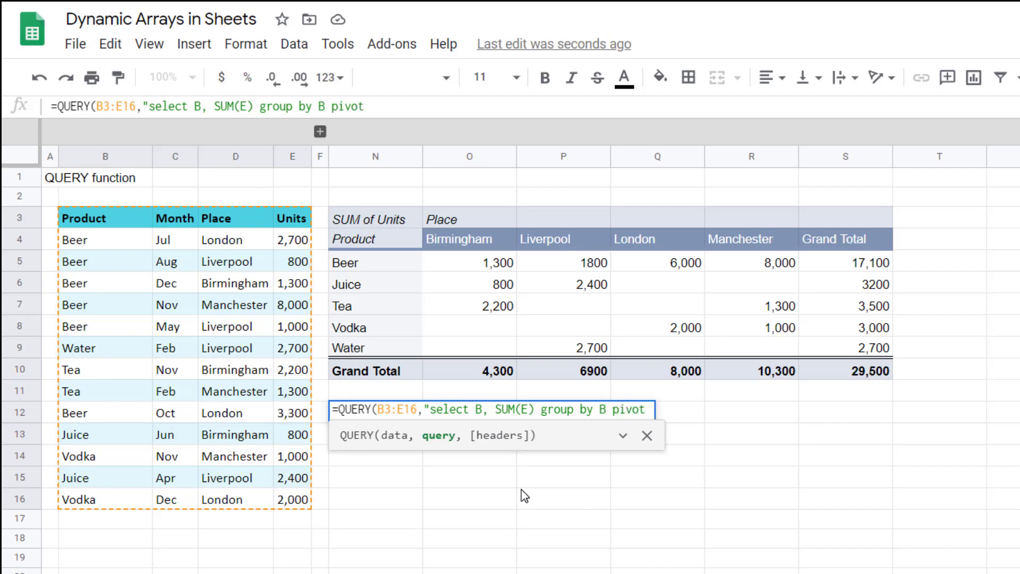
type("D\")")
key("Return")
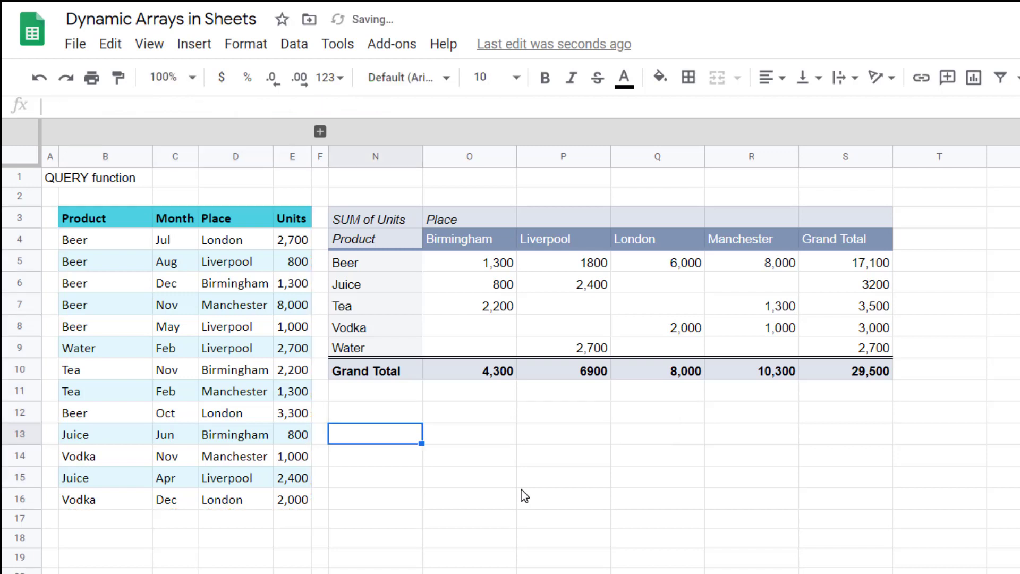
key("Up")
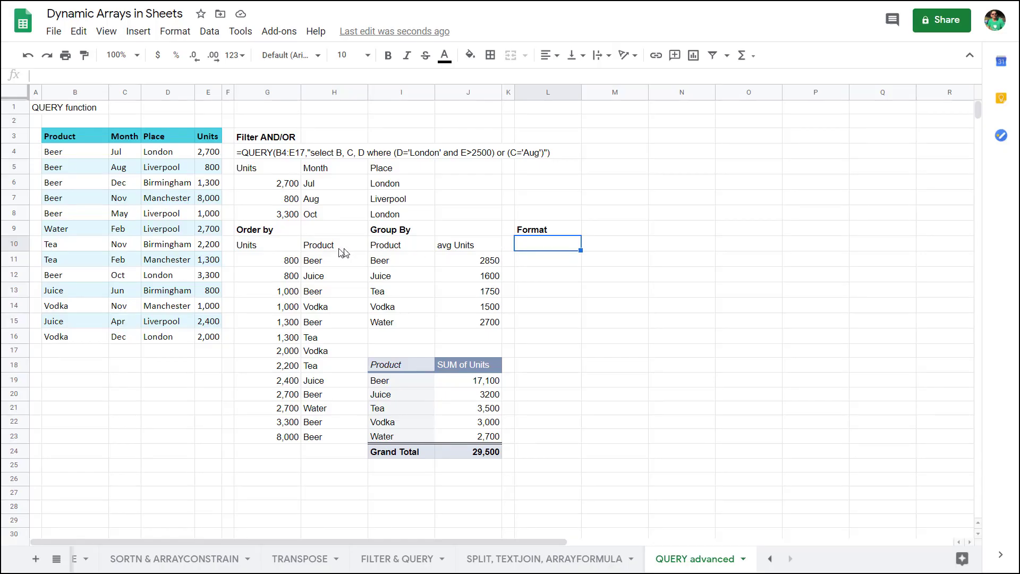
Copy the average query from I10 into the cell under the Format heading.
left_click(428, 245)
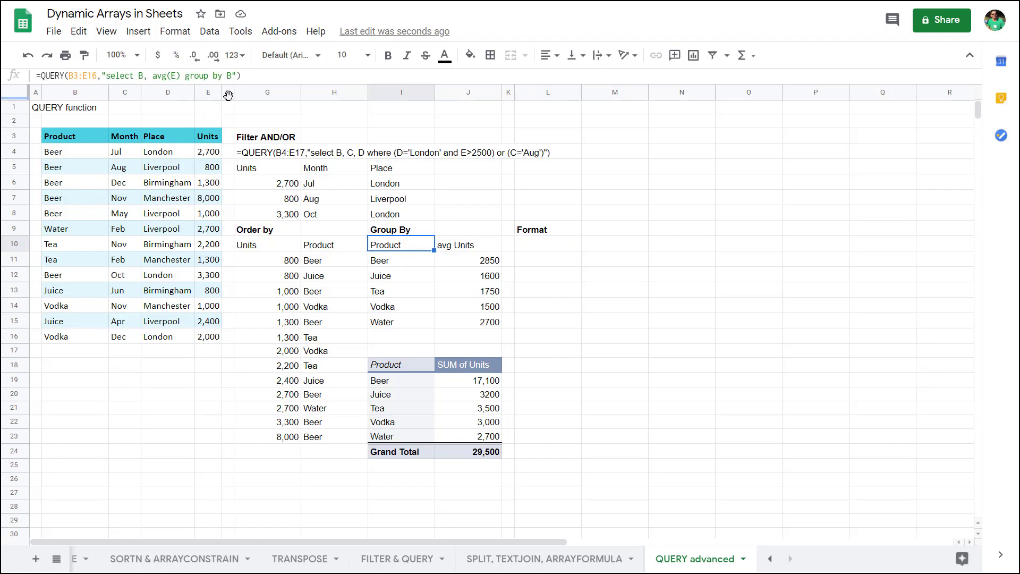
left_click_drag(242, 76, 19, 67)
key("ctrl+c")
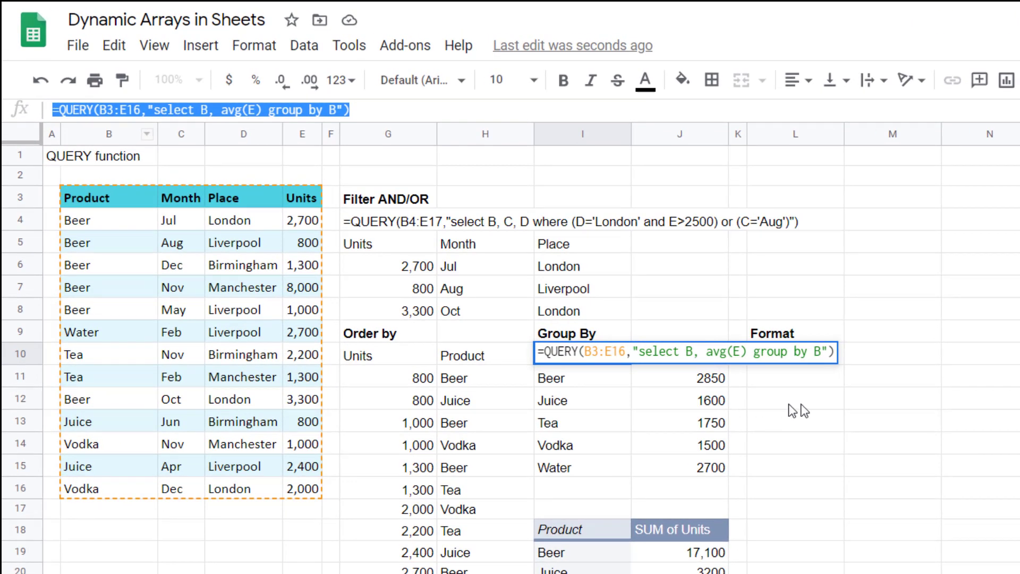
key("Escape")
left_click(543, 245)
left_click(212, 110)
key("ctrl+v")
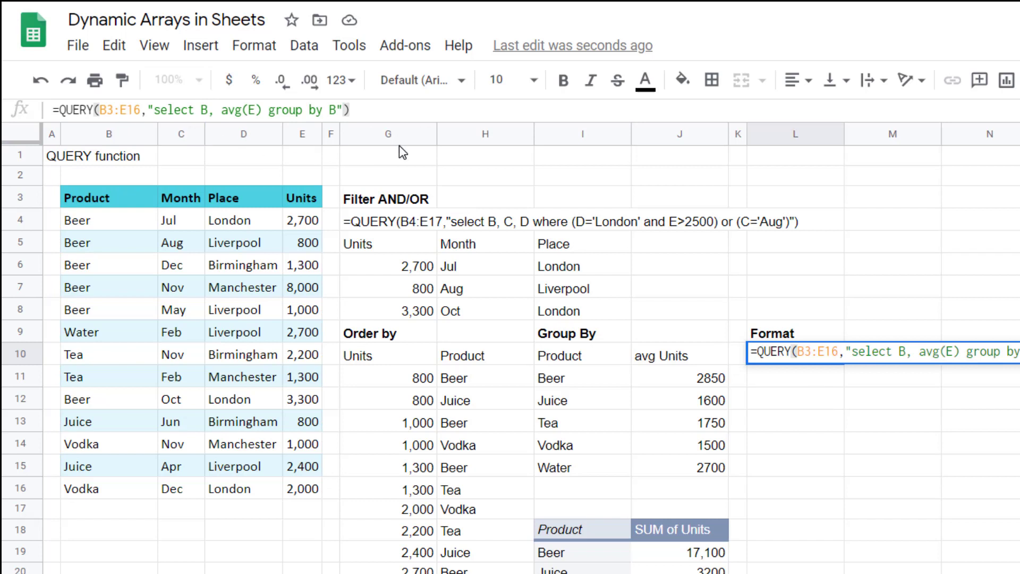
key("Return")
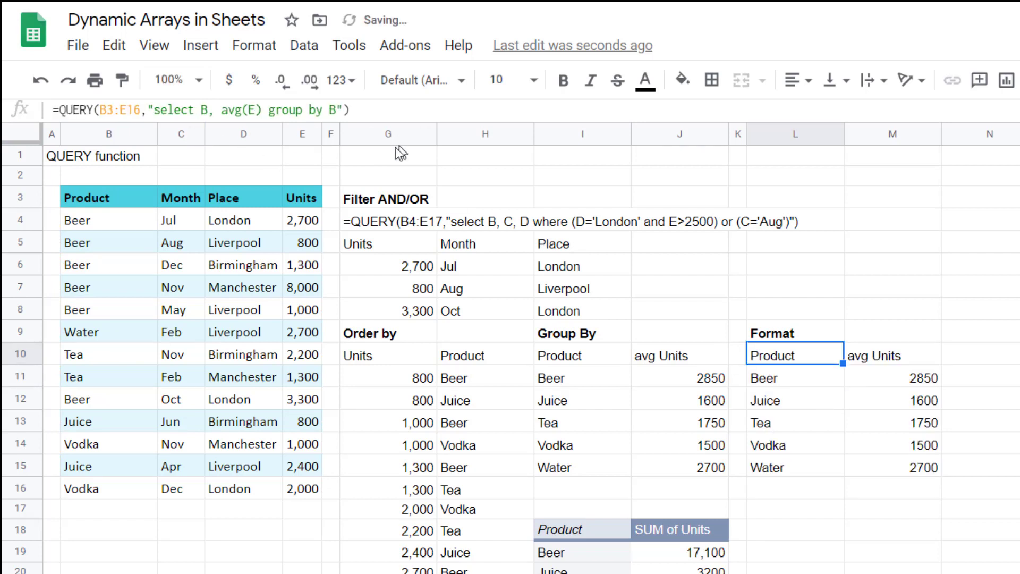
Add format avg(E) '$###0' to the copied query and check the dollar averages.
left_click(335, 110)
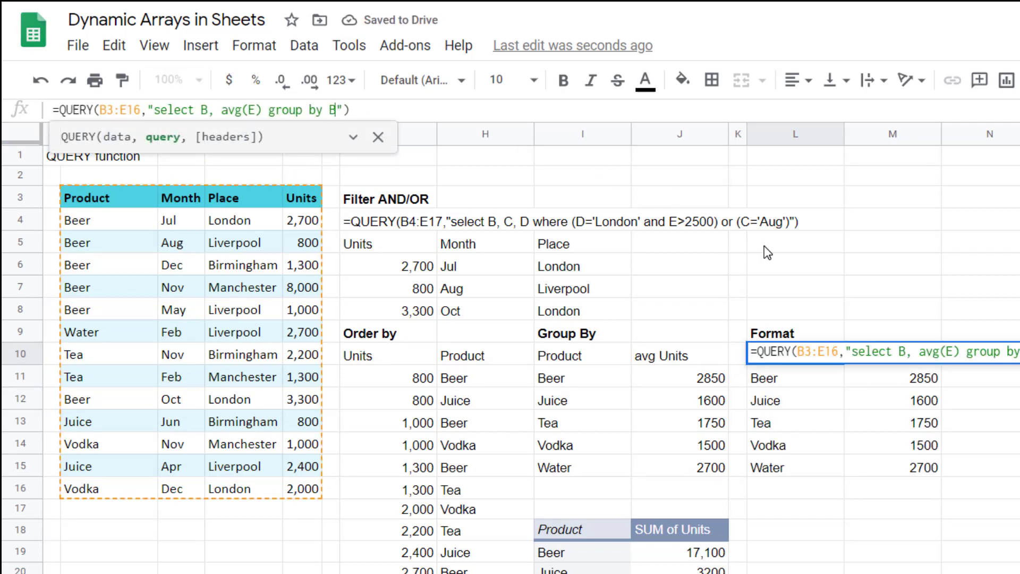
type("format")
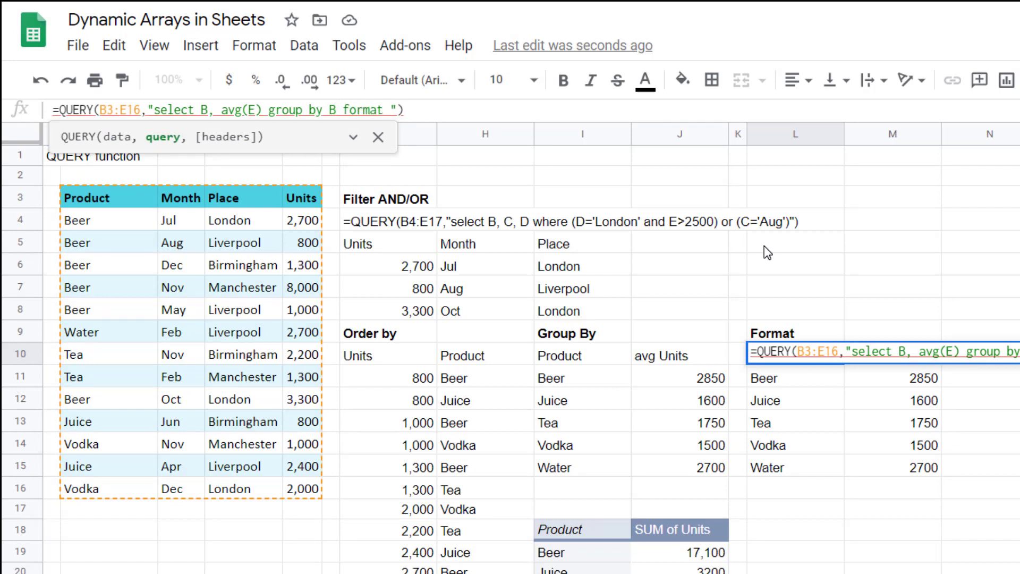
type(" avg(E")
type("'$###")
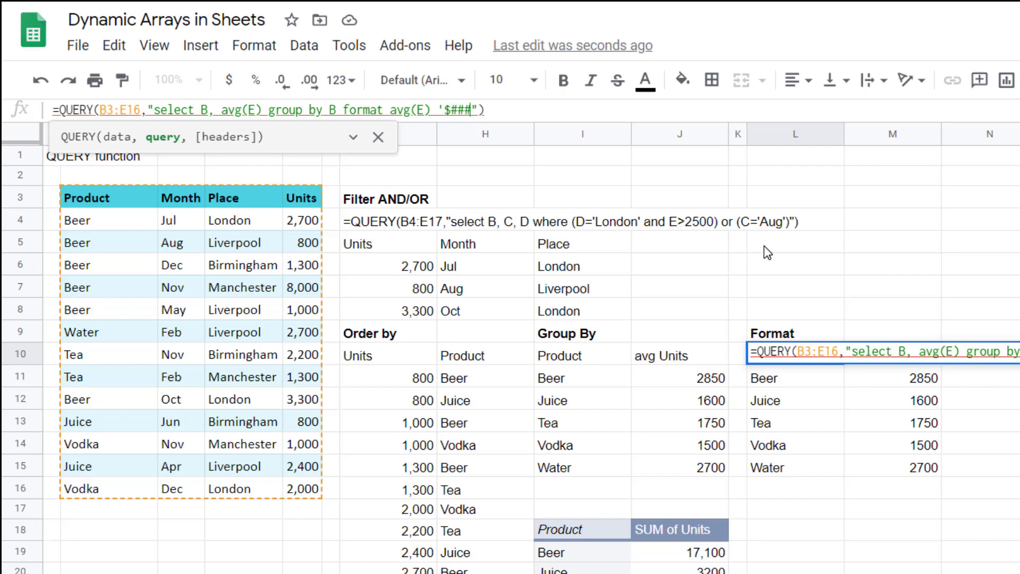
type("0")
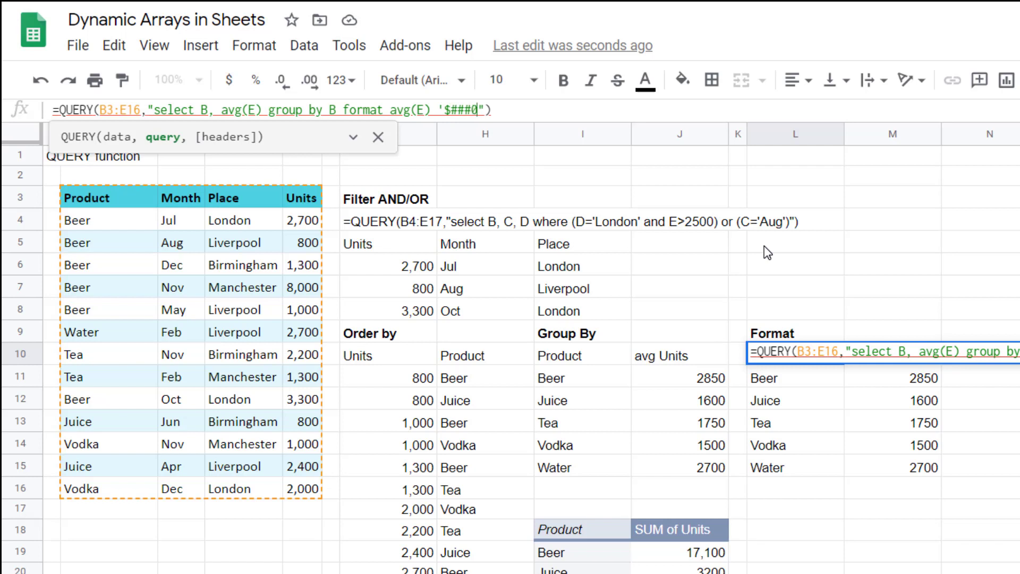
left_click(464, 112)
type("'")
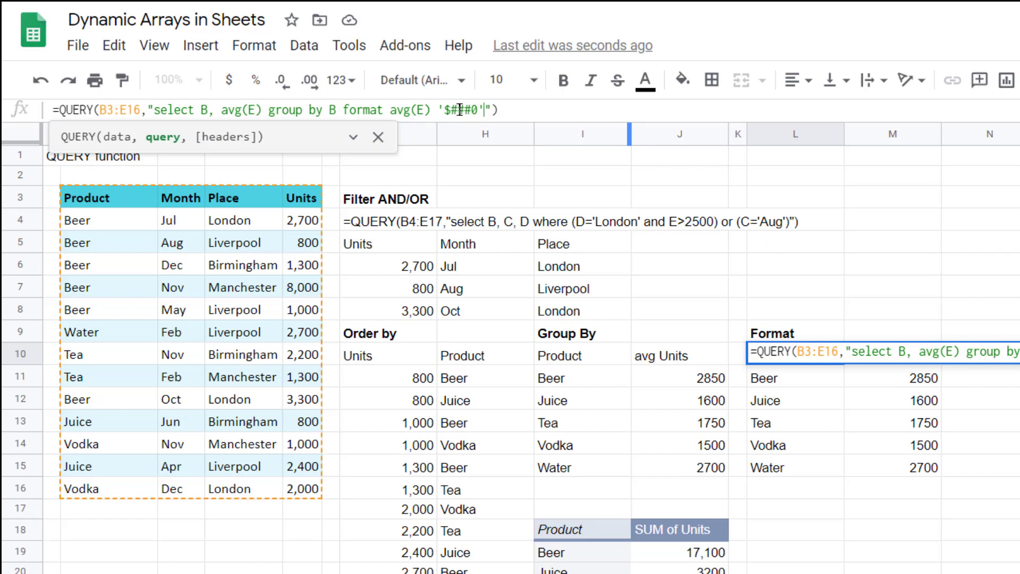
key("Return")
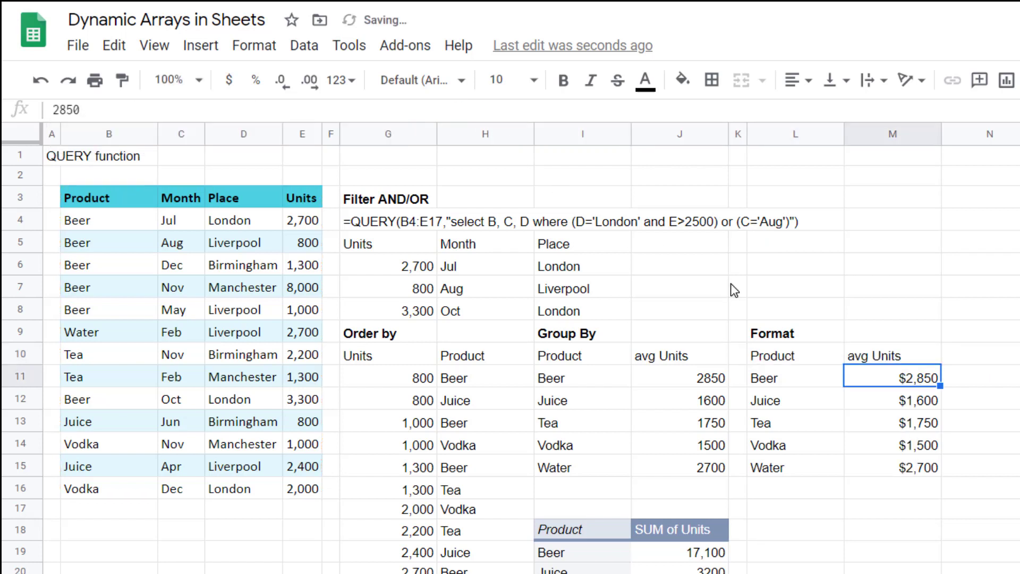
key("Up")
key("Right")
key("Down")
key("Down")
key("Down")
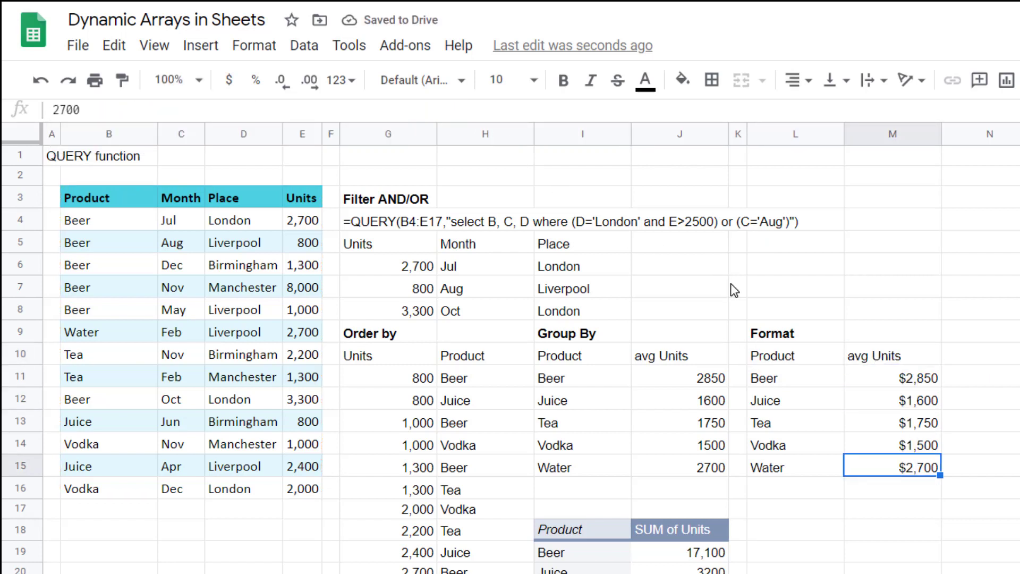